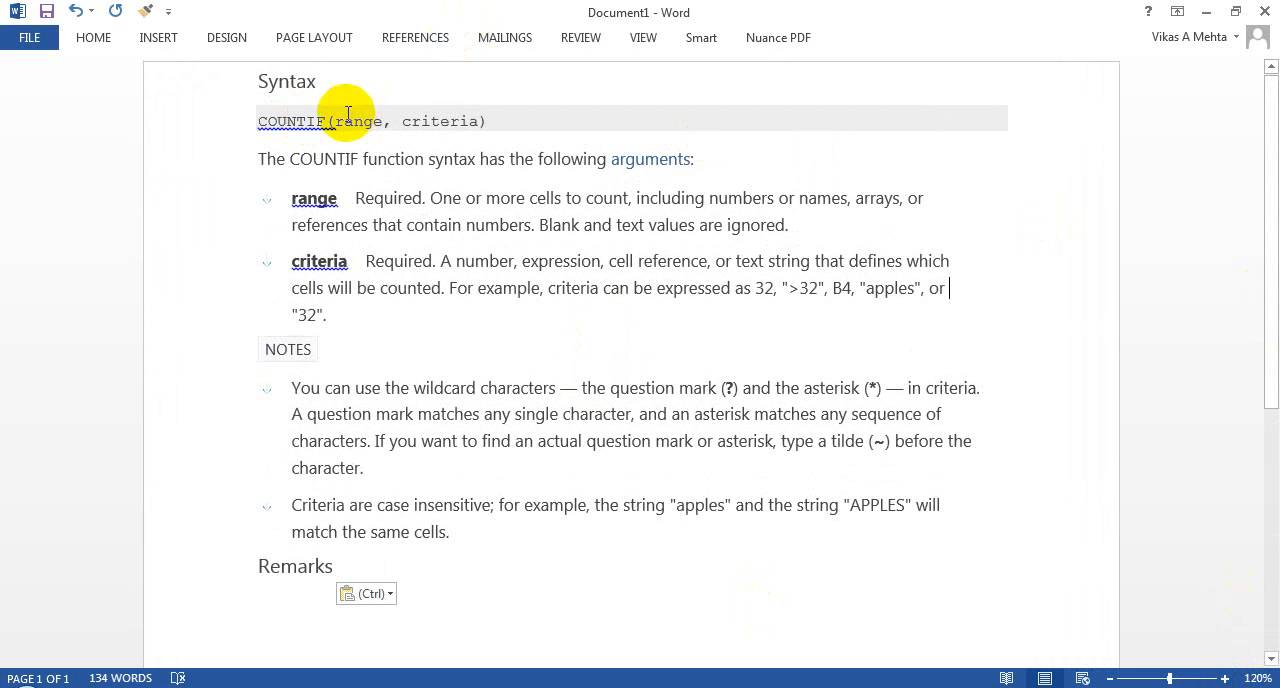
Step: Review the COUNTIF syntax, its range and criteria arguments, and the ">32" and "apples" criteria examples
left_click_drag(334, 120, 480, 118)
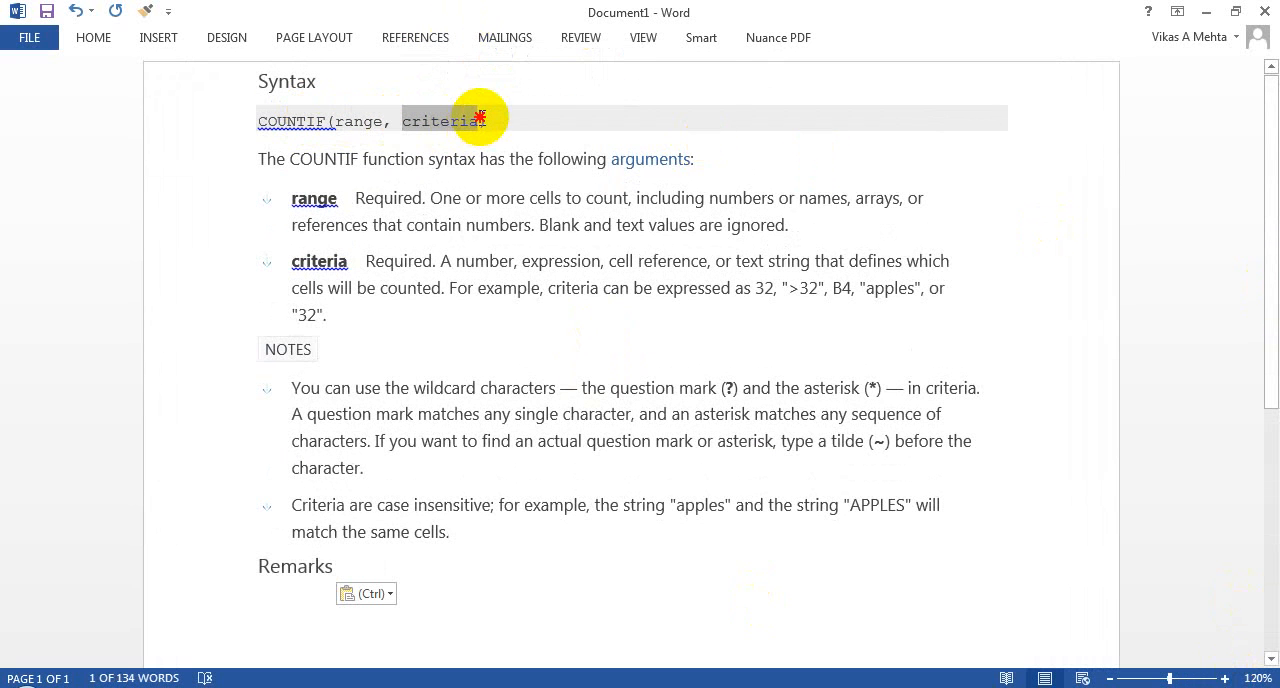
left_click(465, 198)
left_click_drag(453, 198, 648, 195)
left_click(433, 261)
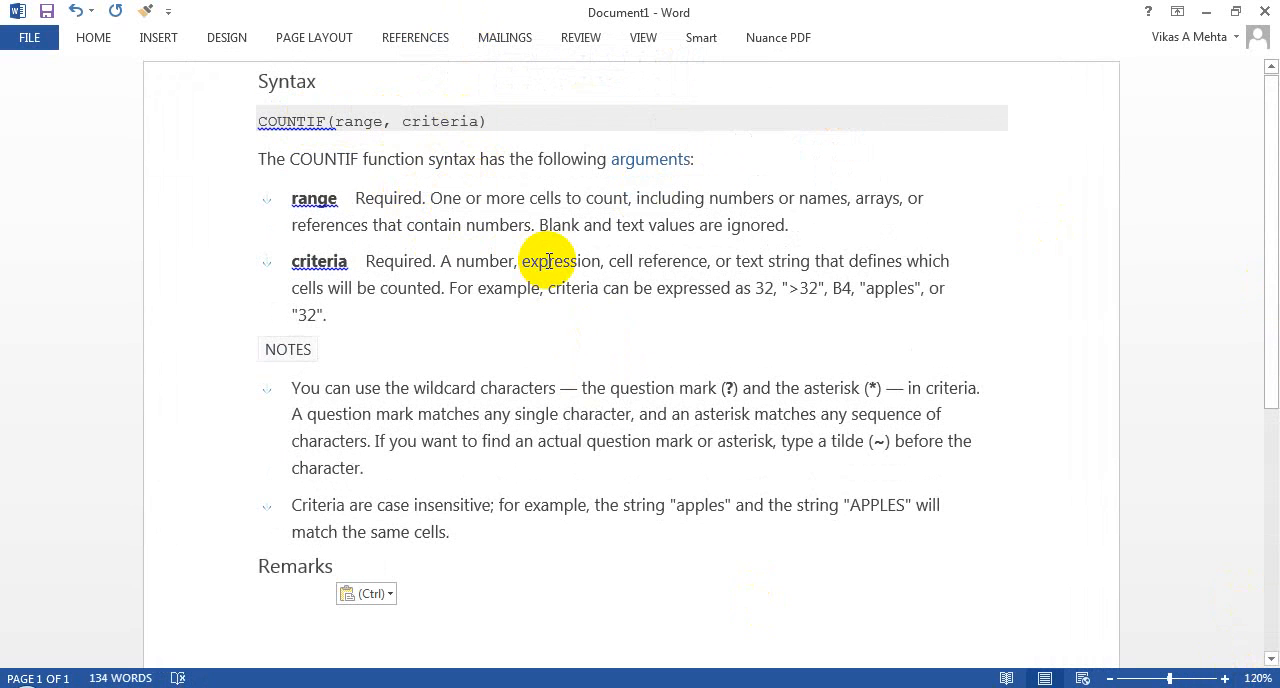
left_click_drag(782, 289, 822, 289)
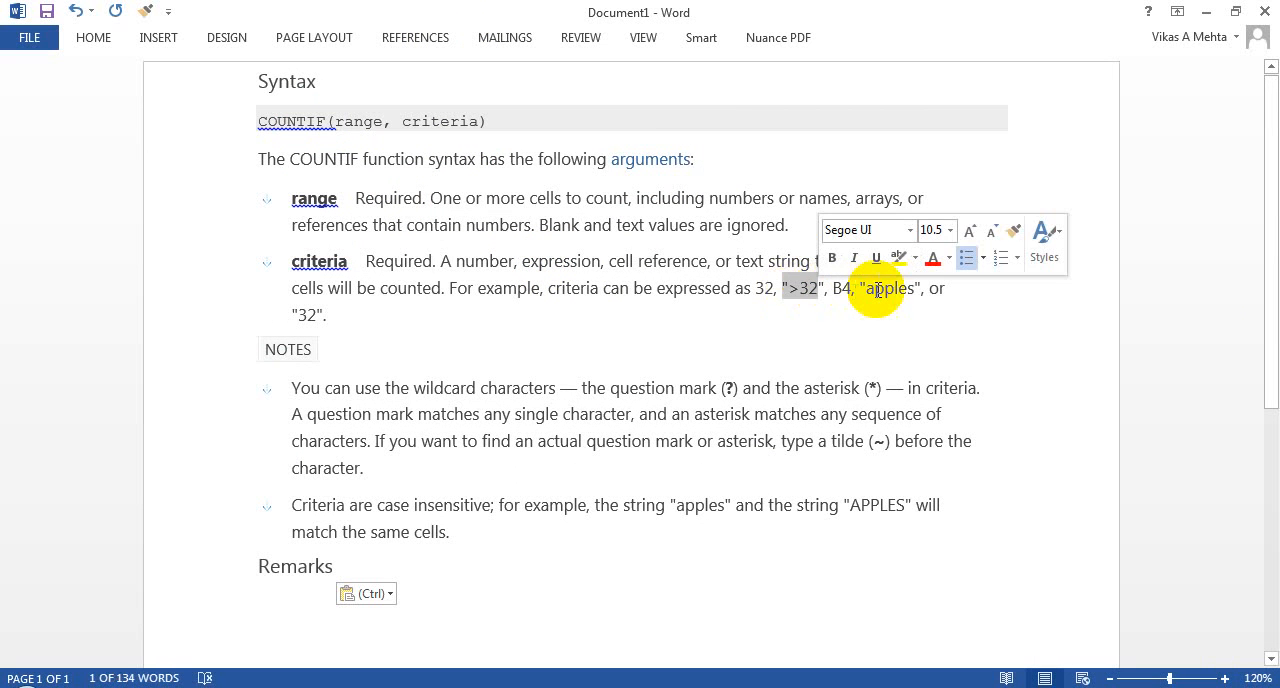
left_click(876, 289)
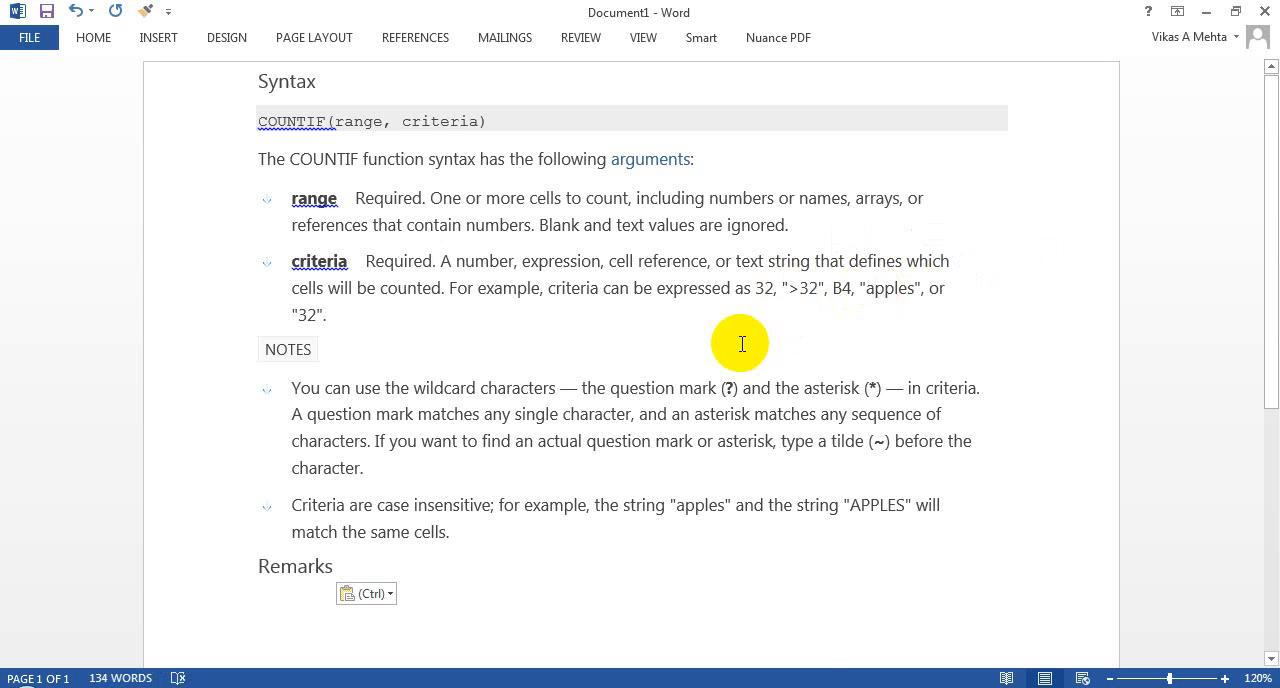
Step: Switch to the Excel Series Basics workbook and go to the first product at the top of the COUNTIF worksheet
left_click(702, 686)
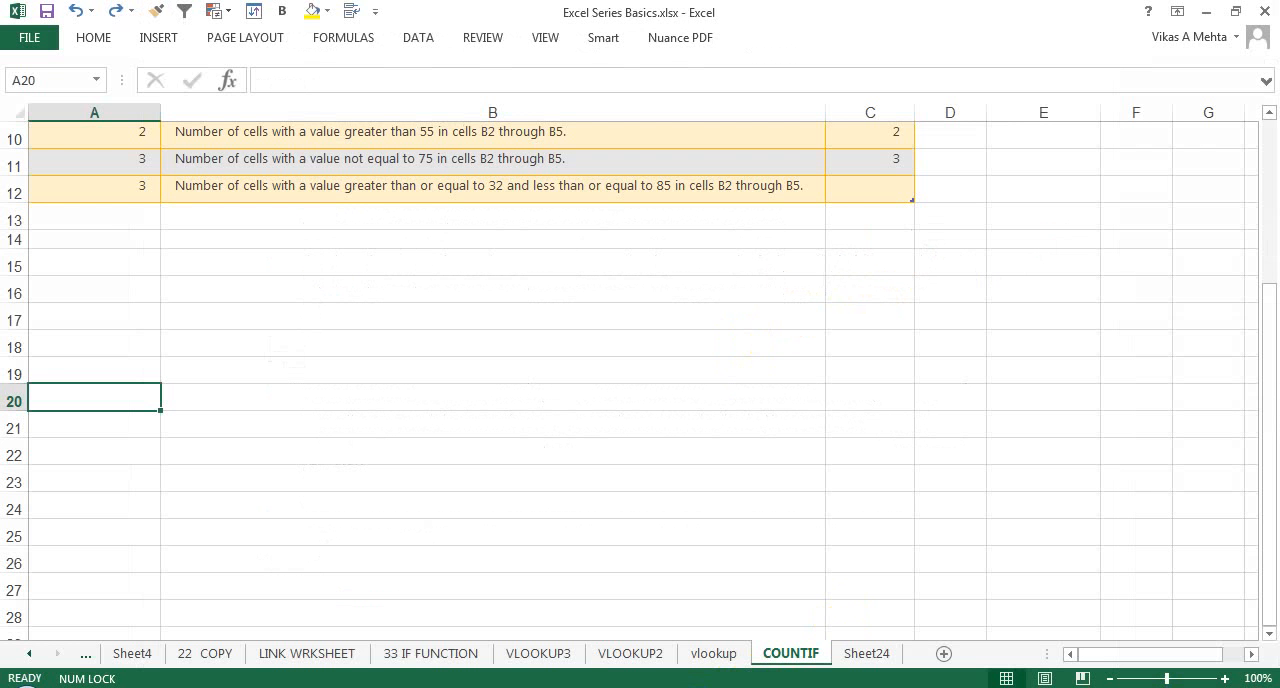
left_click(841, 445)
key("ctrl+Home")
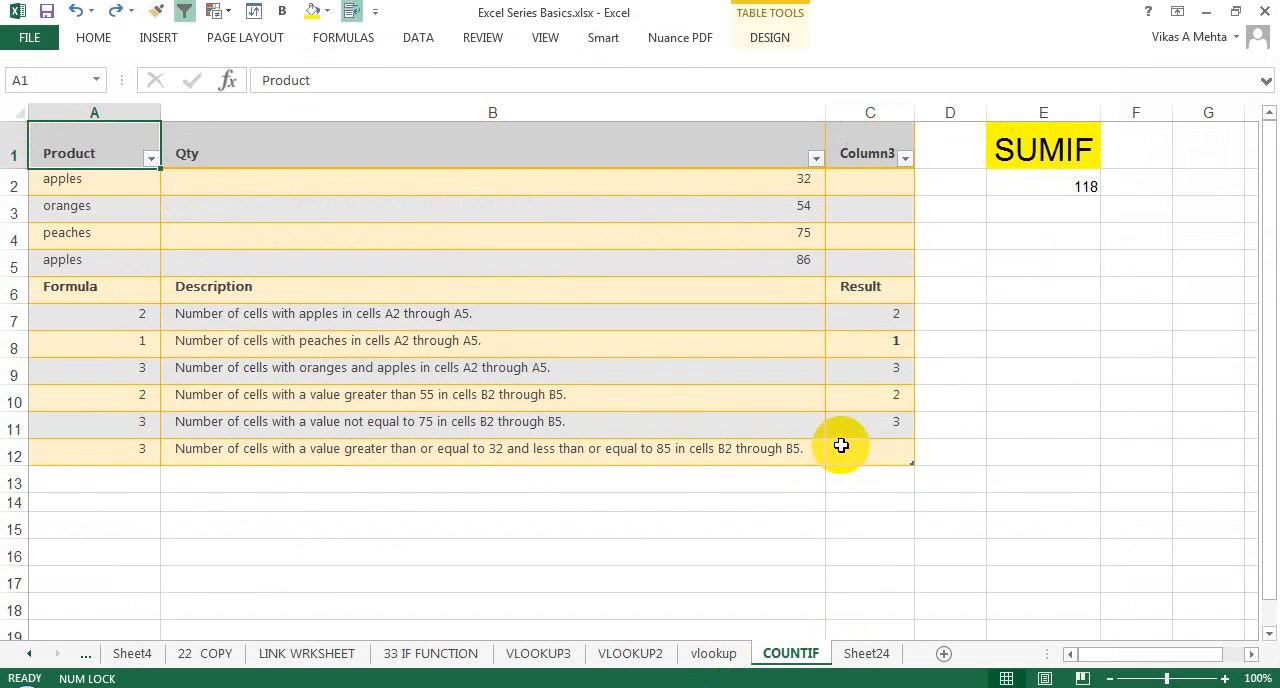
left_click(98, 179)
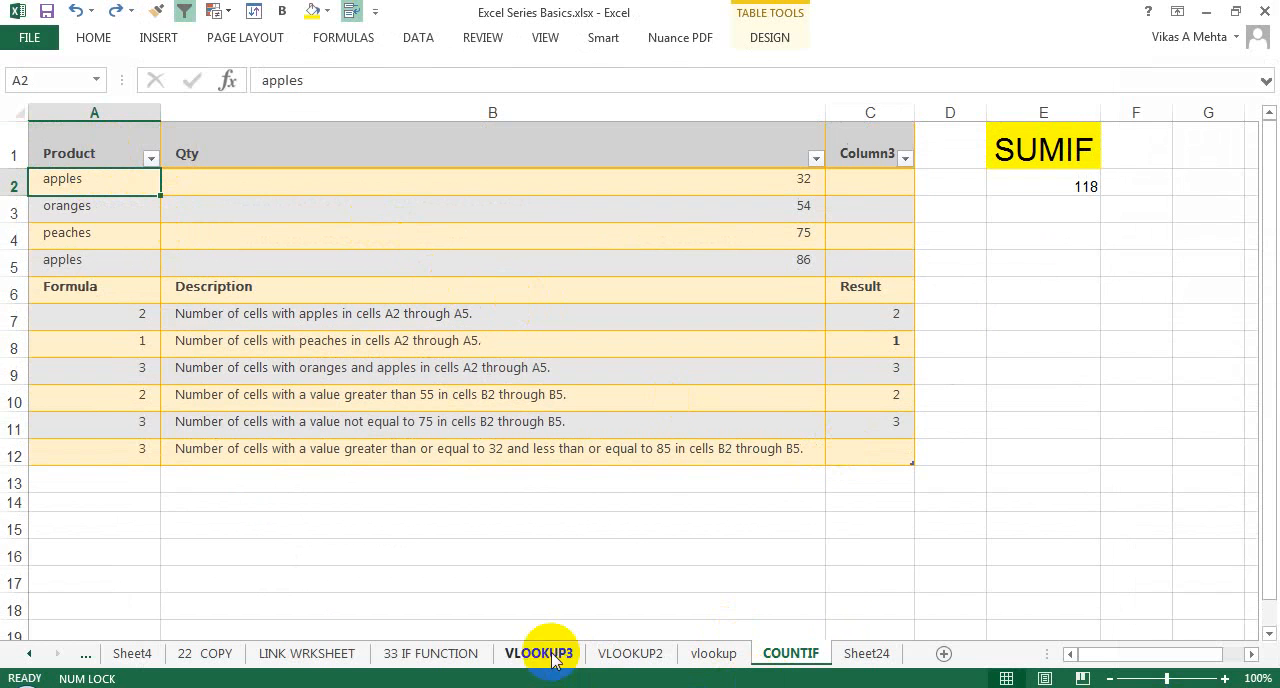
Step: Browse back through the workbook's sheets and open the "23 find n replace" worksheet
left_click(318, 656)
left_click(410, 653)
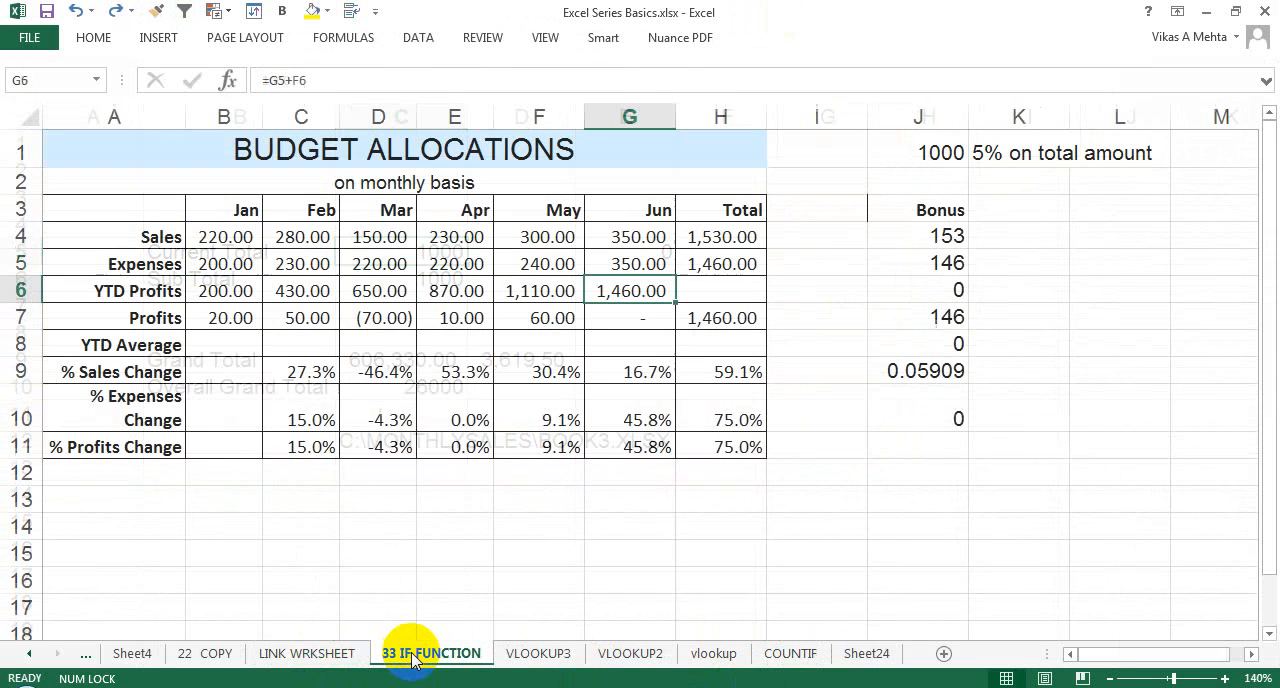
left_click(29, 654)
left_click(29, 654)
left_click(29, 654)
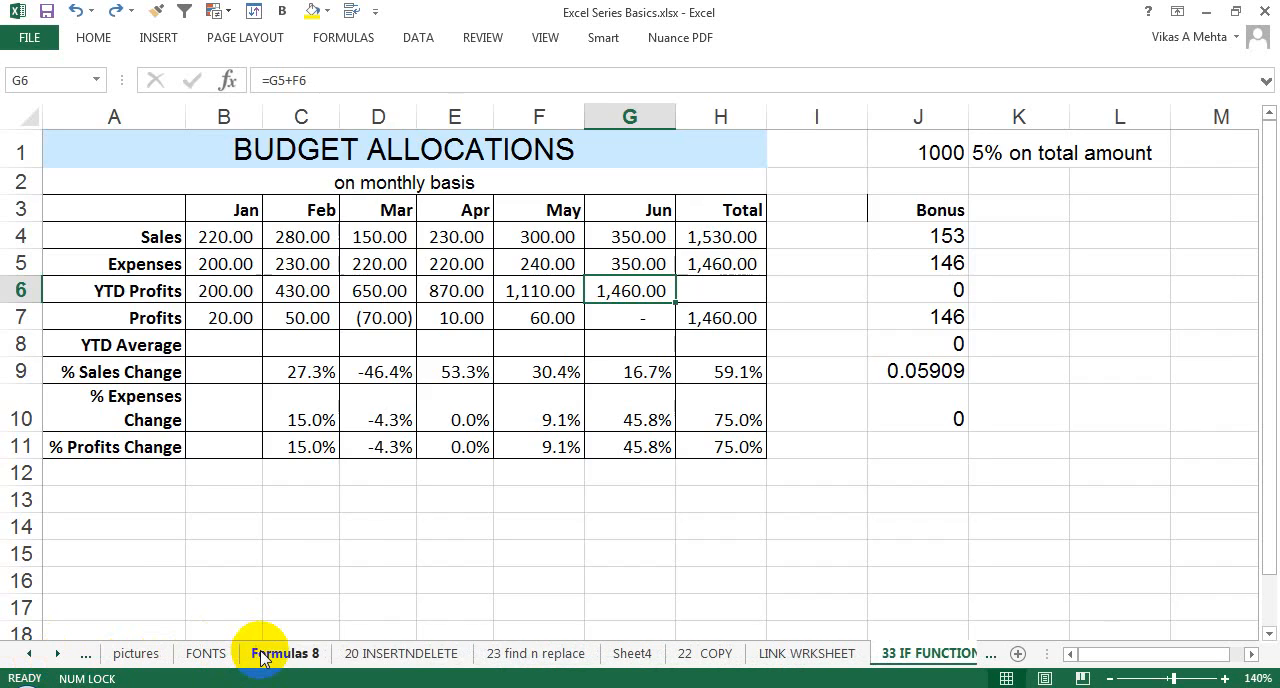
left_click(371, 654)
left_click(536, 653)
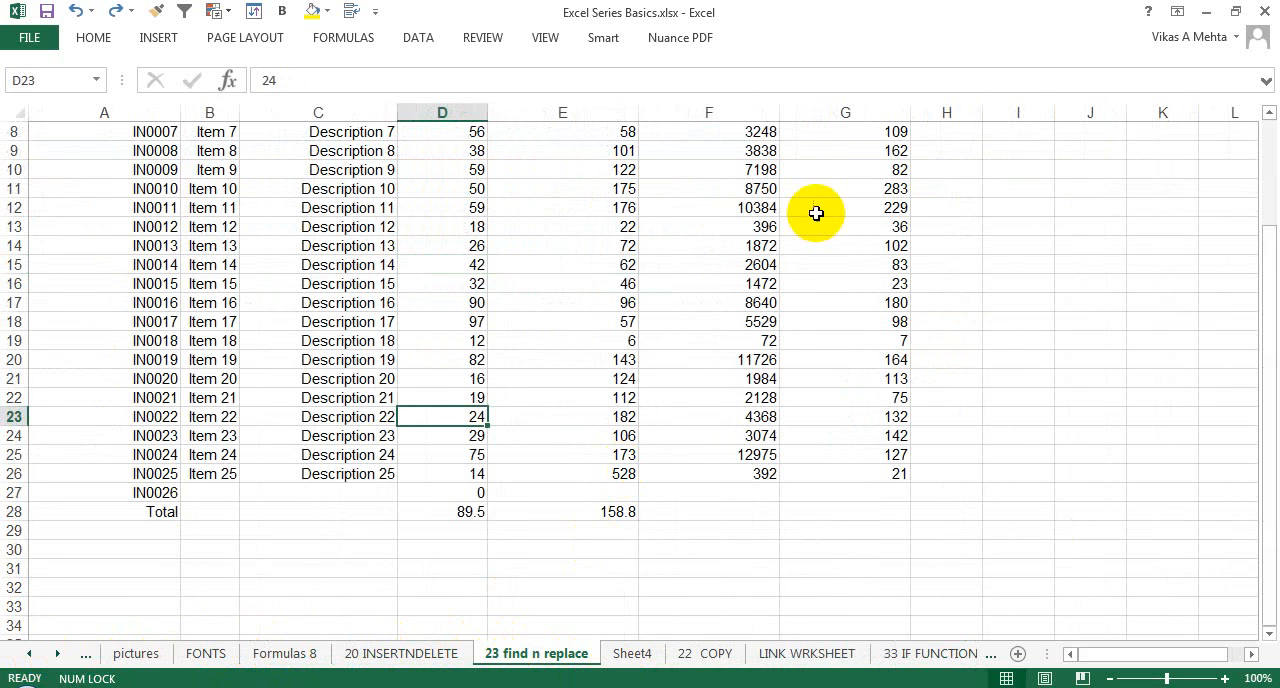
Step: Examine the inventory table from its header row, including the Quantity in Stock values and the item names
left_click(617, 281)
scroll(612, 279, "up", 3)
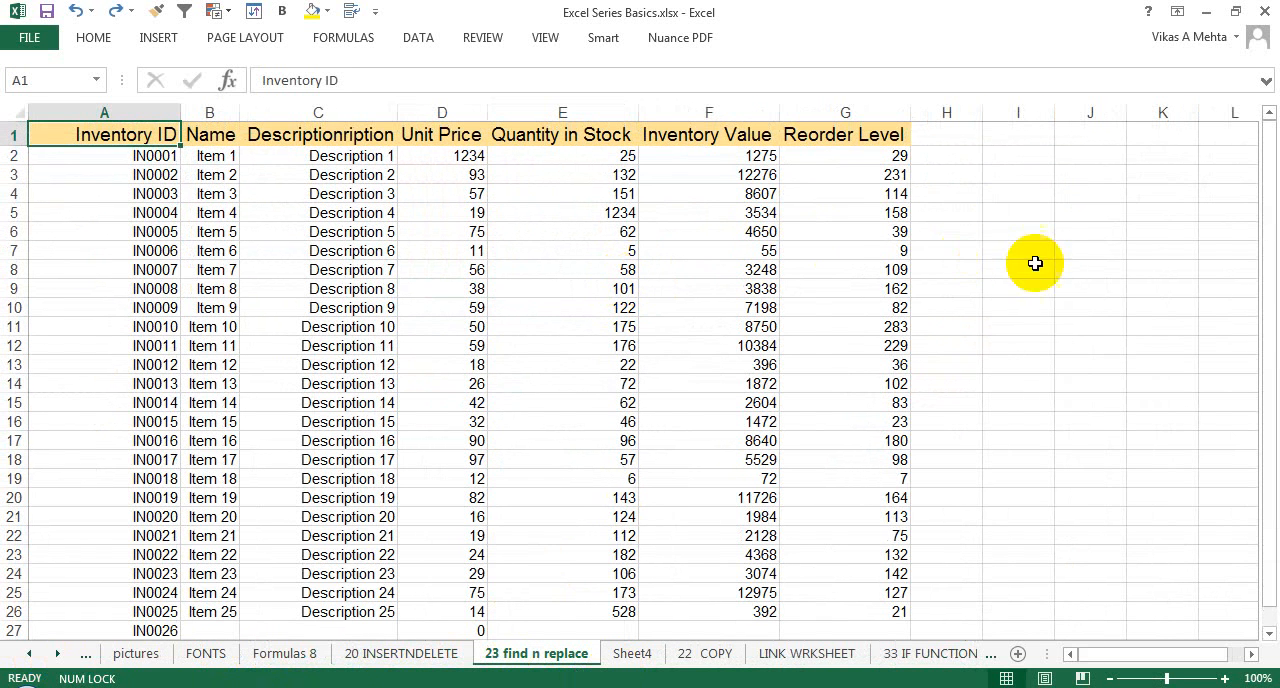
left_click(1012, 155)
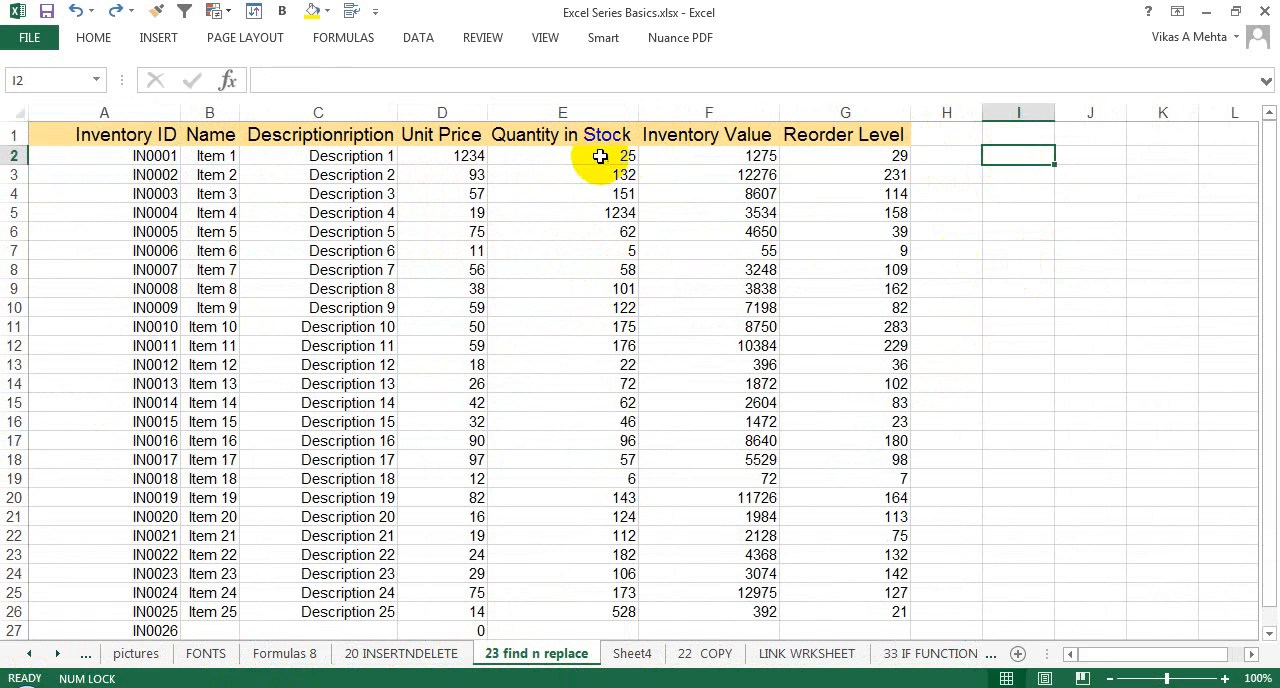
left_click_drag(600, 158, 603, 590)
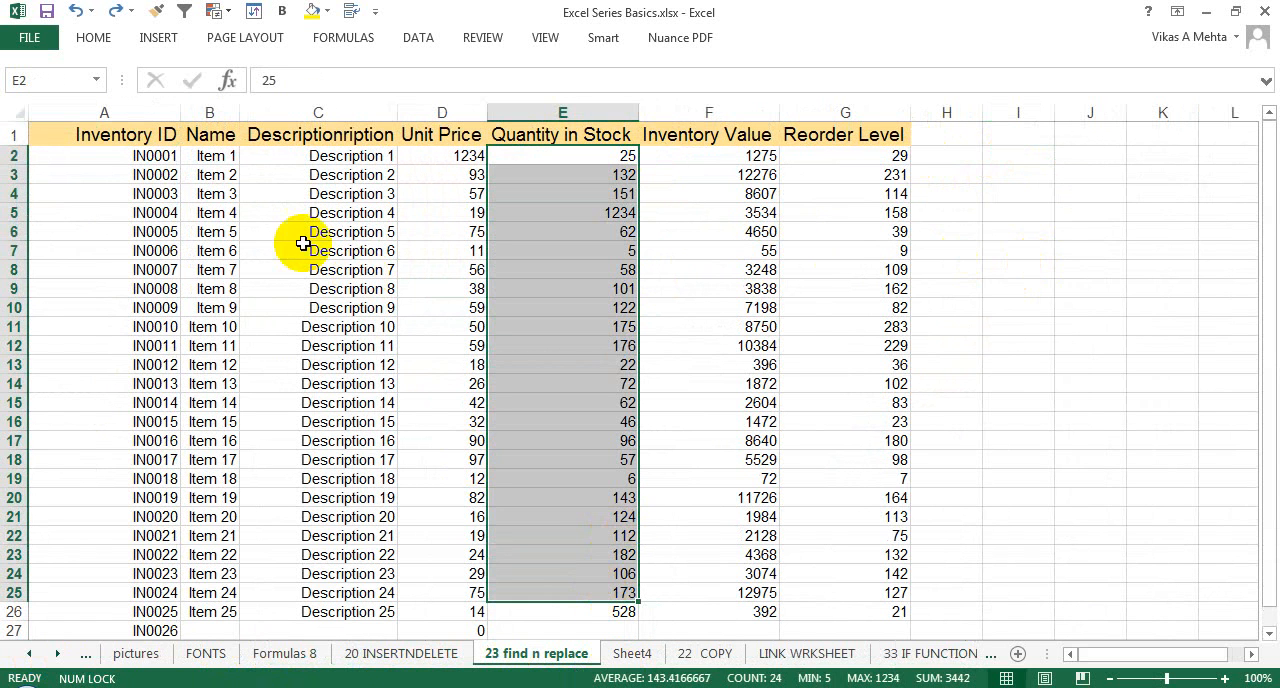
left_click(217, 160)
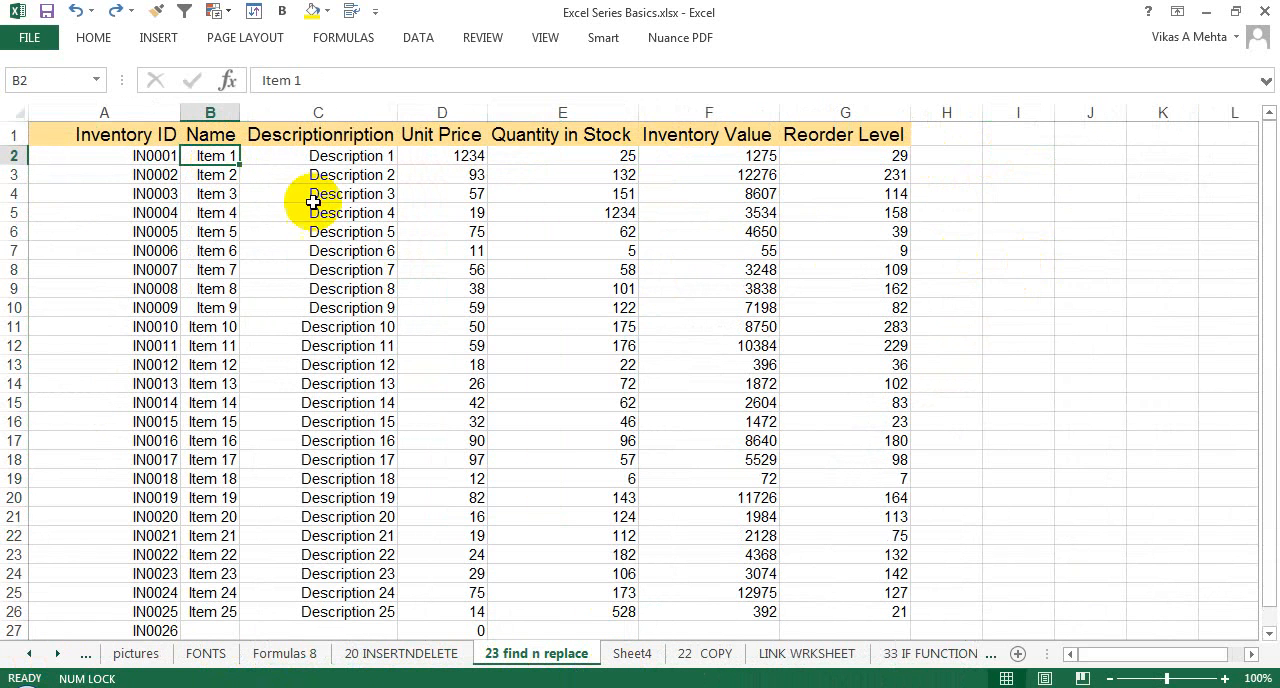
Step: Return to the COUNTIF worksheet by way of the "33 IF FUNCTION" sheet and the end of the sheet list
left_click(931, 659)
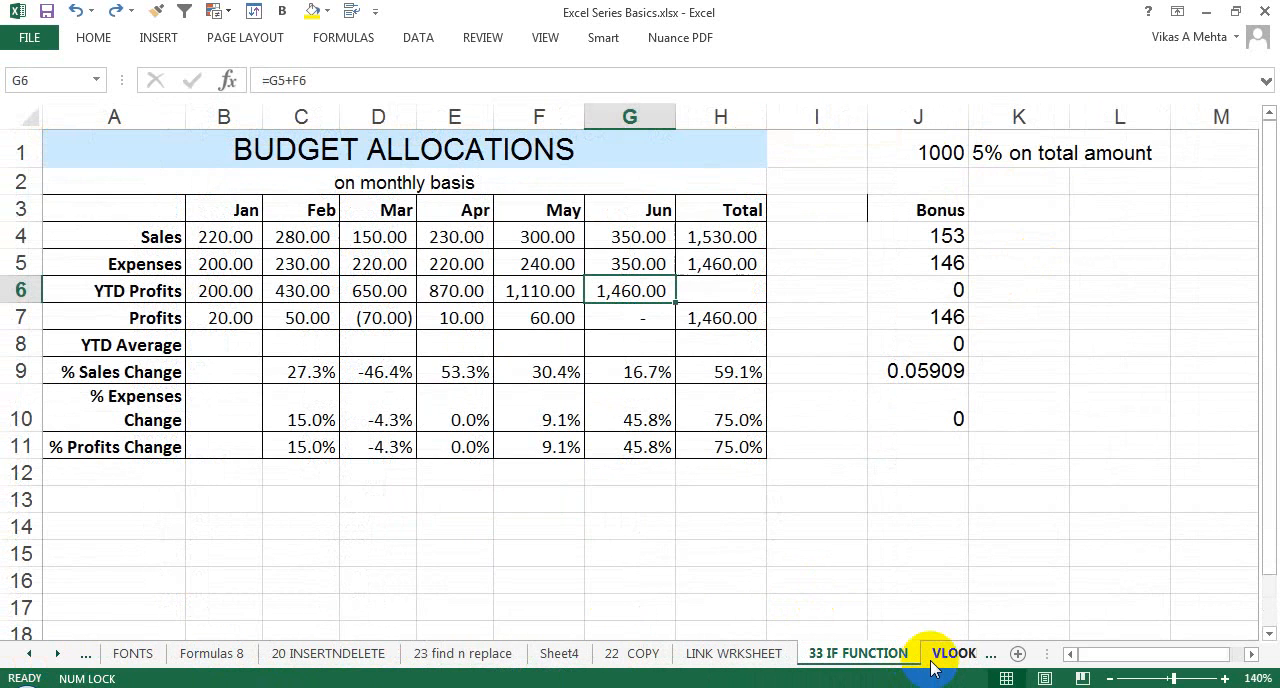
left_click(968, 657)
left_click(971, 656)
left_click(972, 655)
left_click(972, 655)
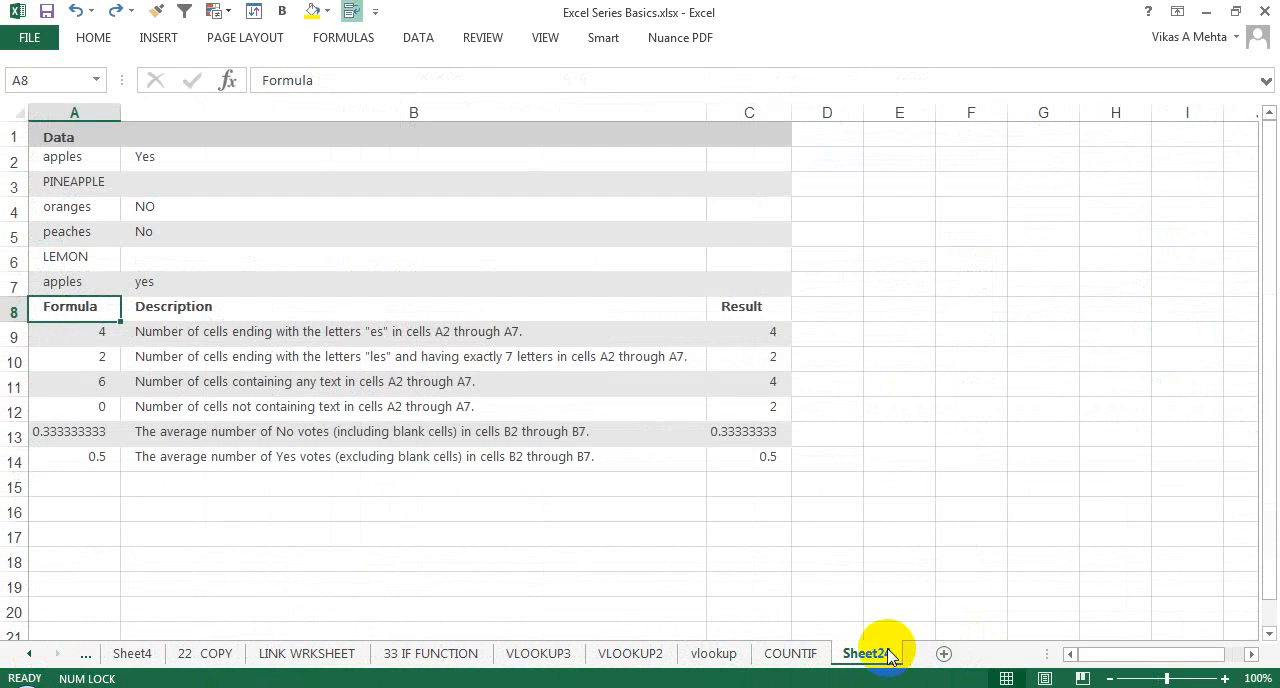
left_click(800, 655)
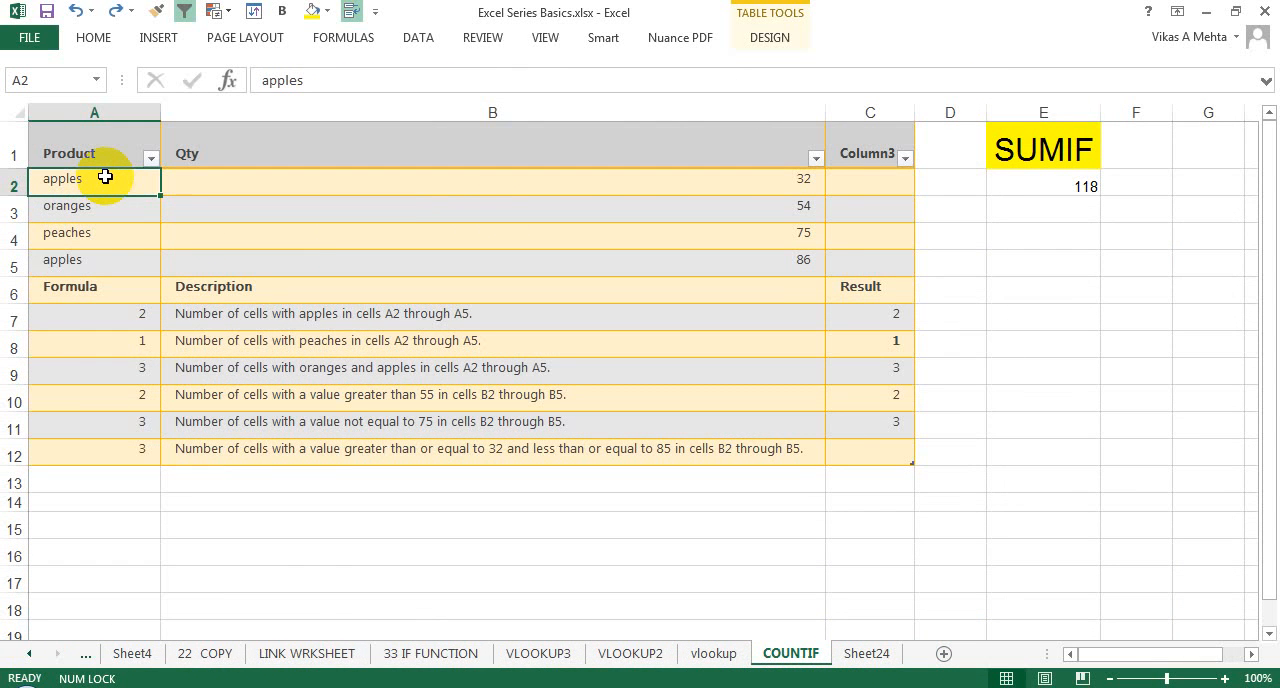
Step: Examine the Product and Qty data in A1:B5, including both apples rows and their quantities
left_click(81, 259)
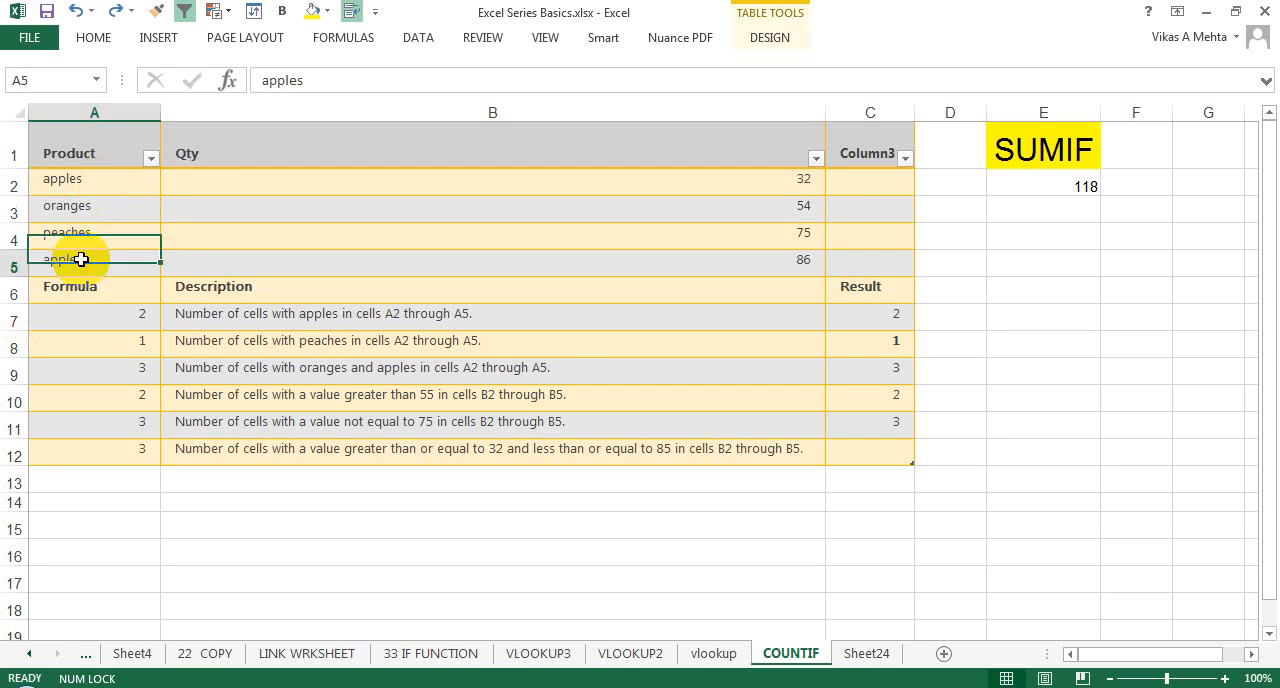
left_click(116, 189)
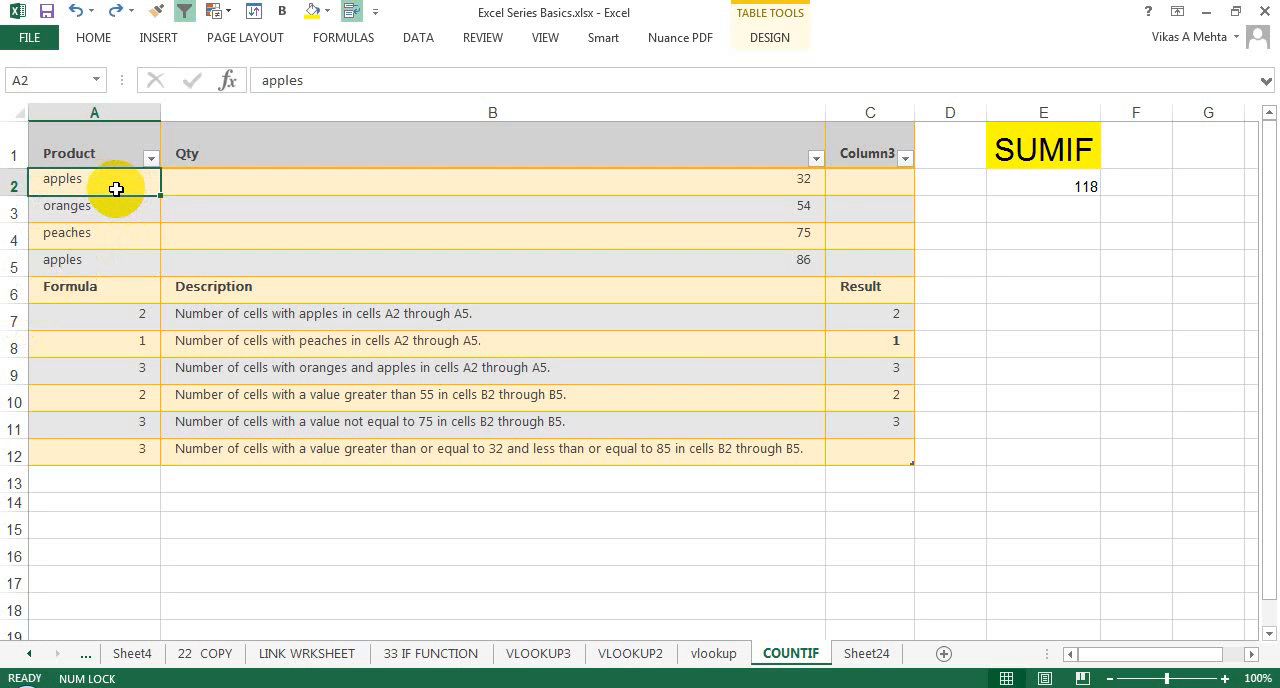
left_click(319, 186)
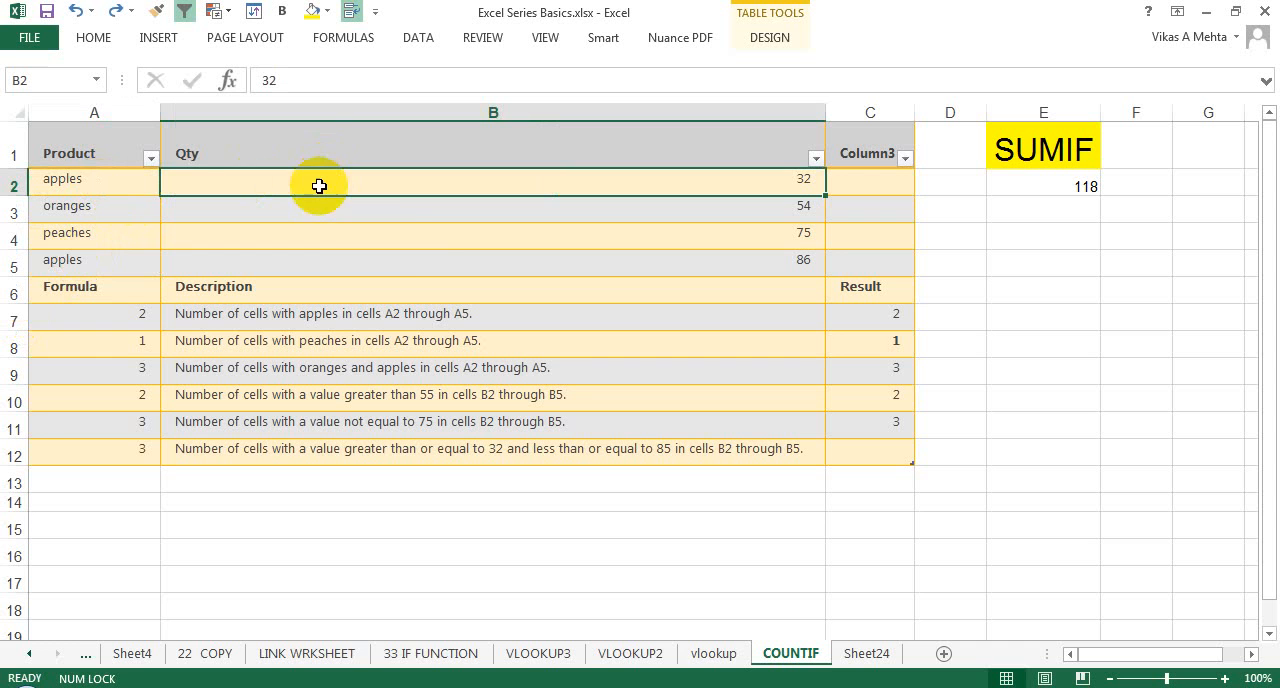
left_click(387, 260)
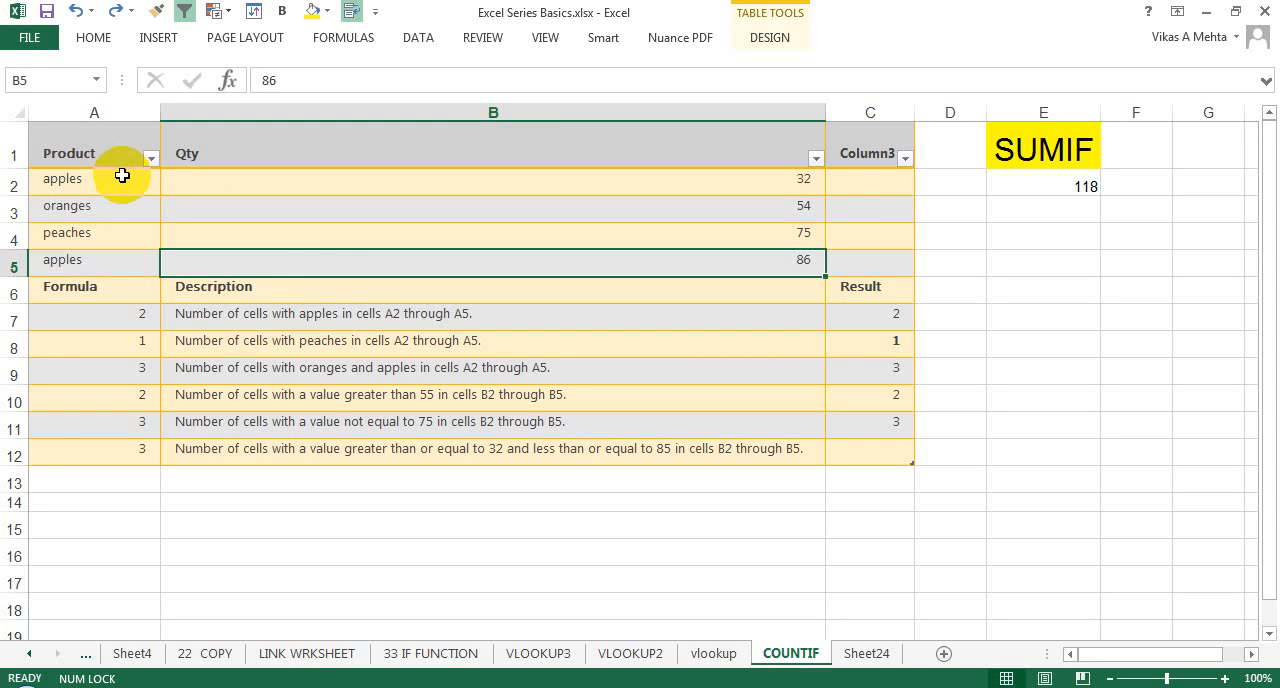
left_click_drag(122, 176, 114, 251)
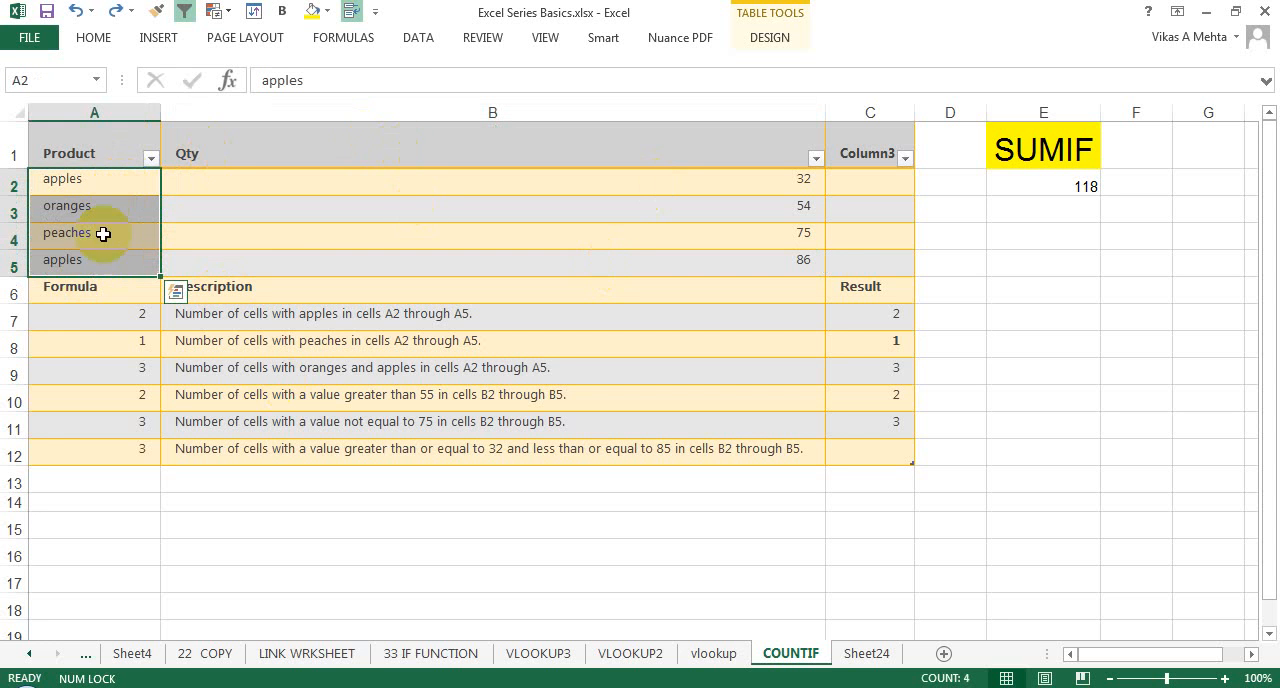
left_click_drag(77, 150, 275, 253)
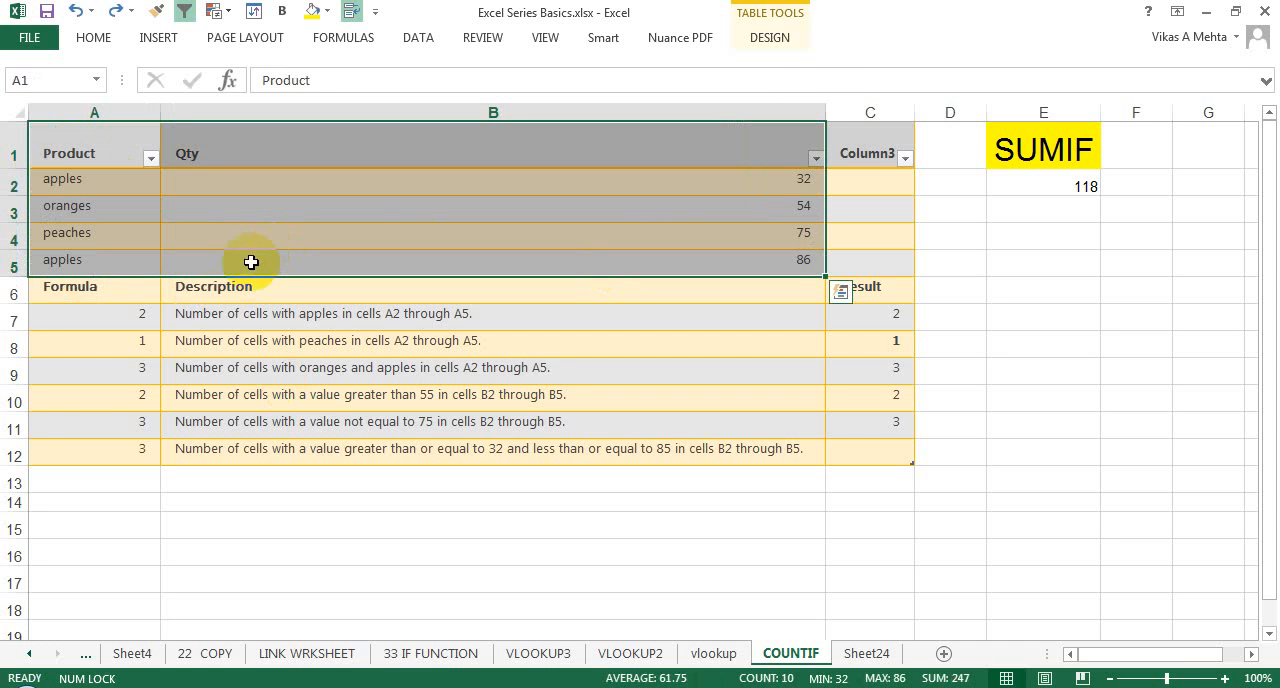
Step: Start a new COUNTIF formula in cell A7, comparing the COUNTIF and COUNTIFS function descriptions before choosing COUNTIF
left_click(131, 312)
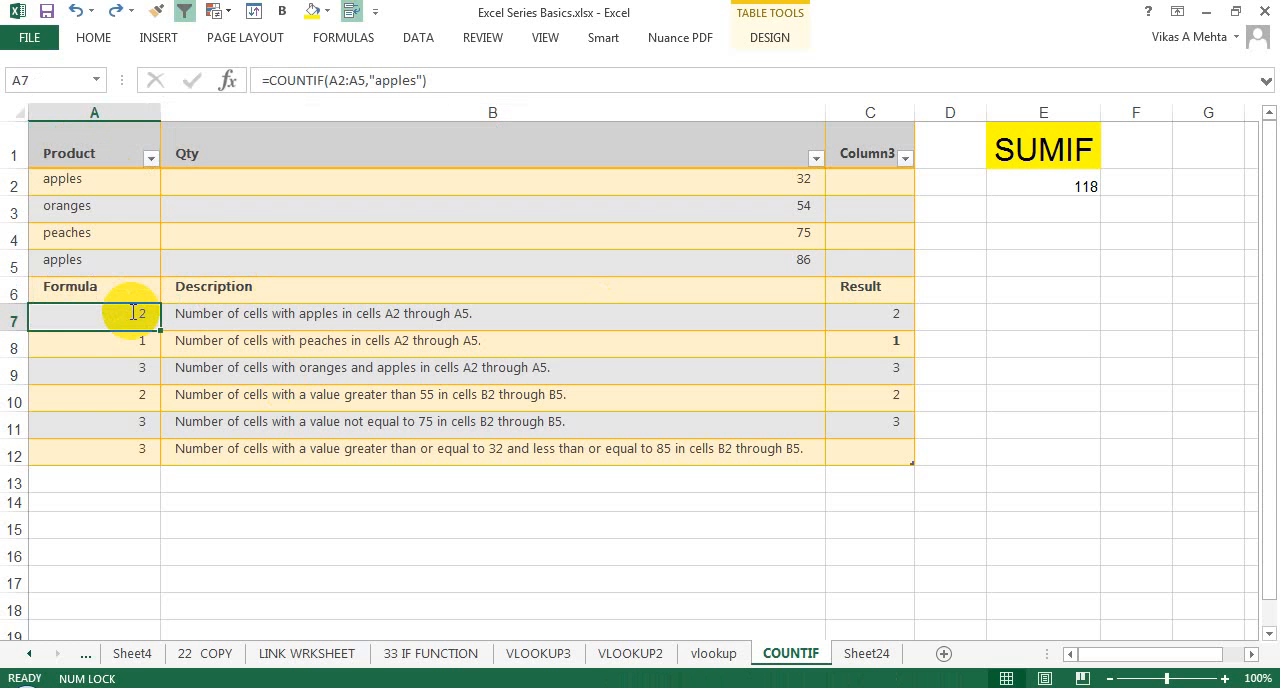
type("=COUN")
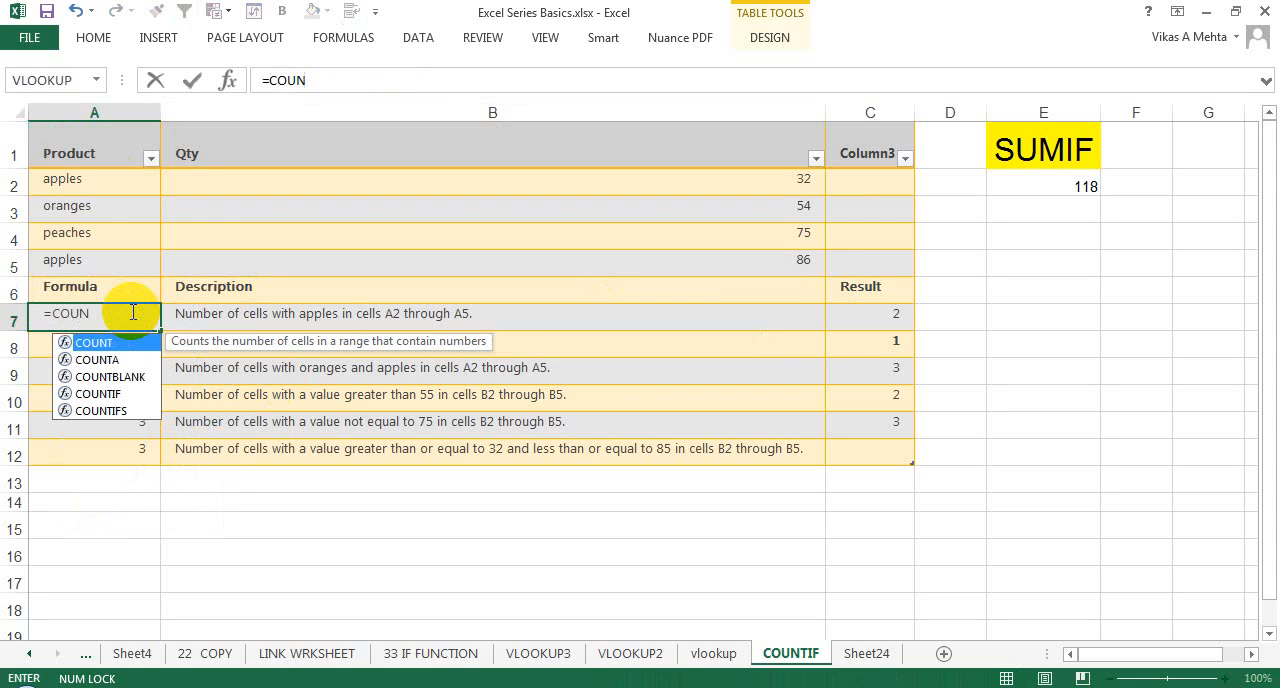
type("TI")
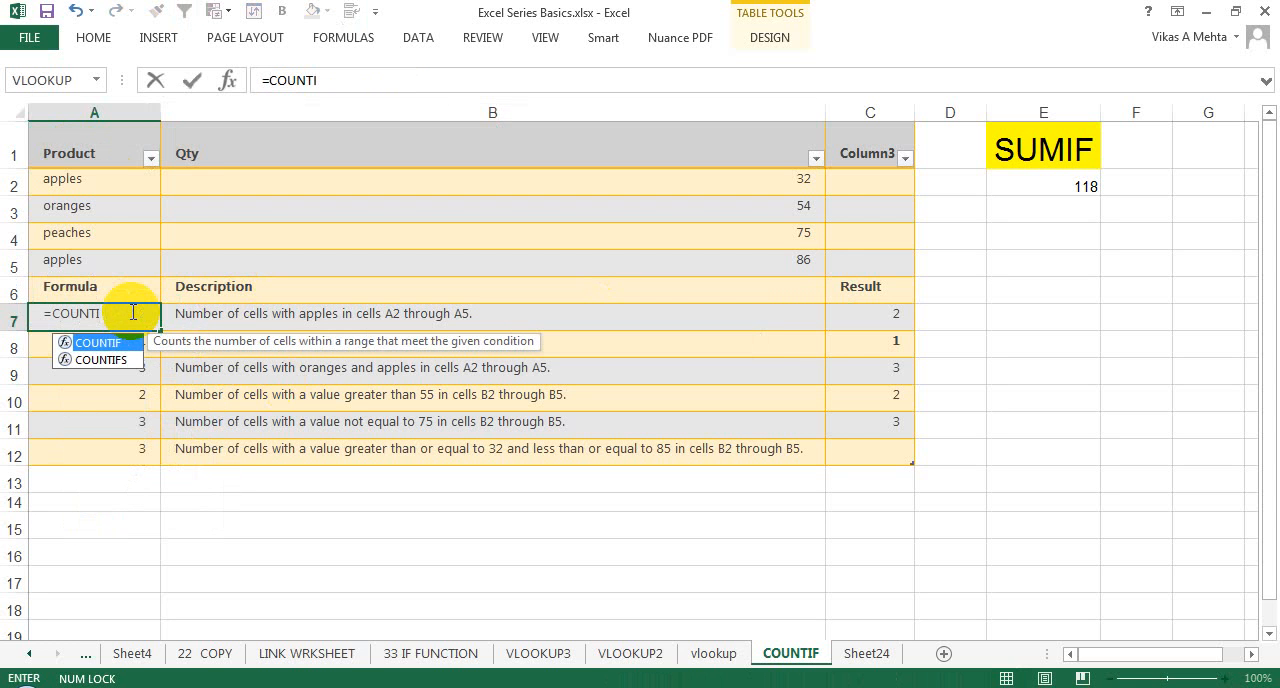
key("Down")
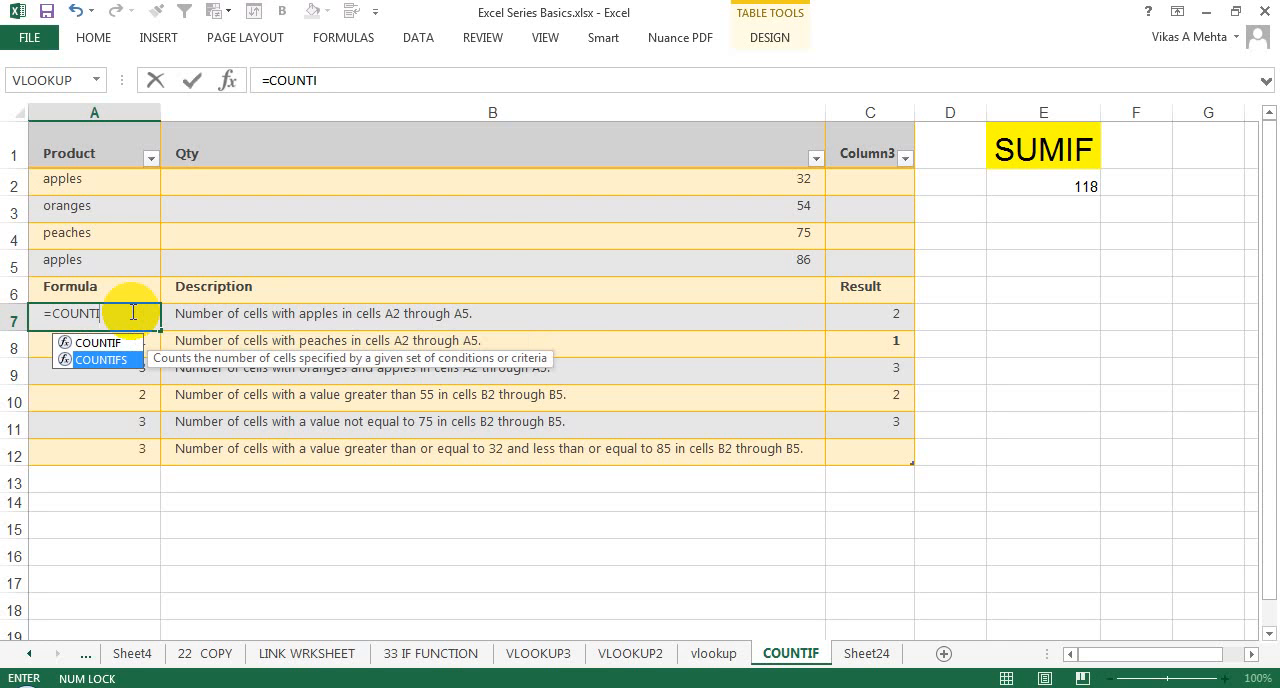
key("Up")
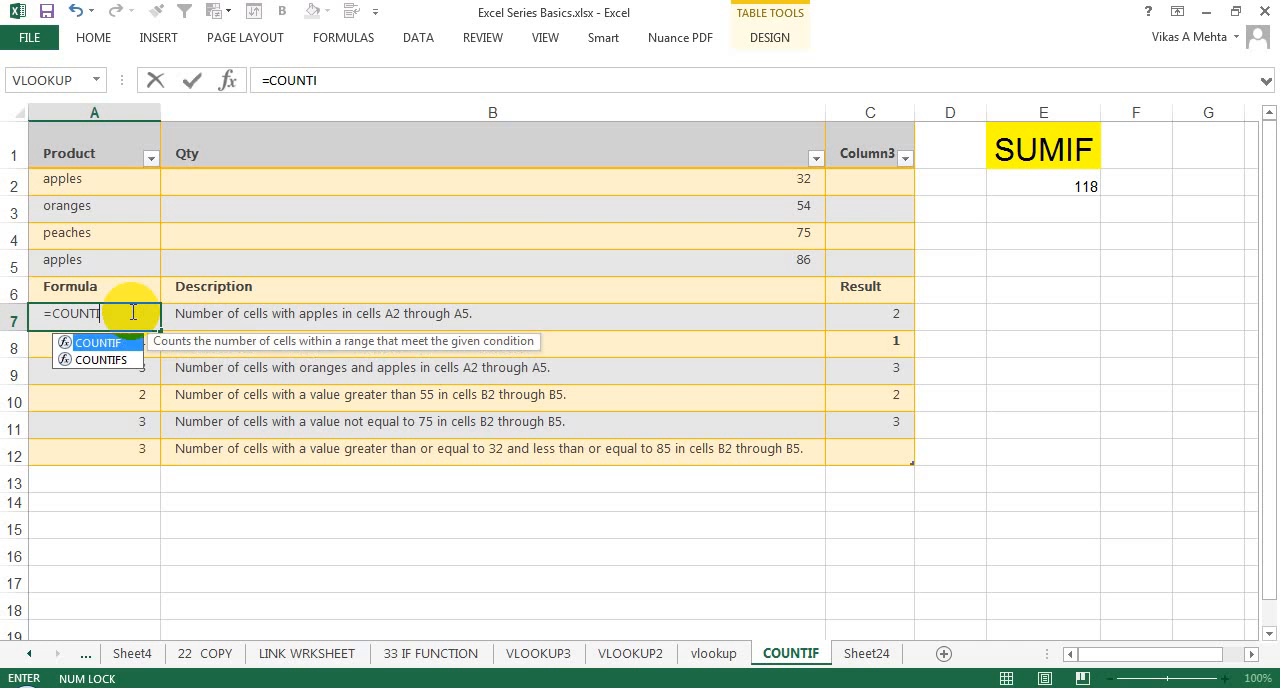
key("Down")
key("Up")
key("Tab")
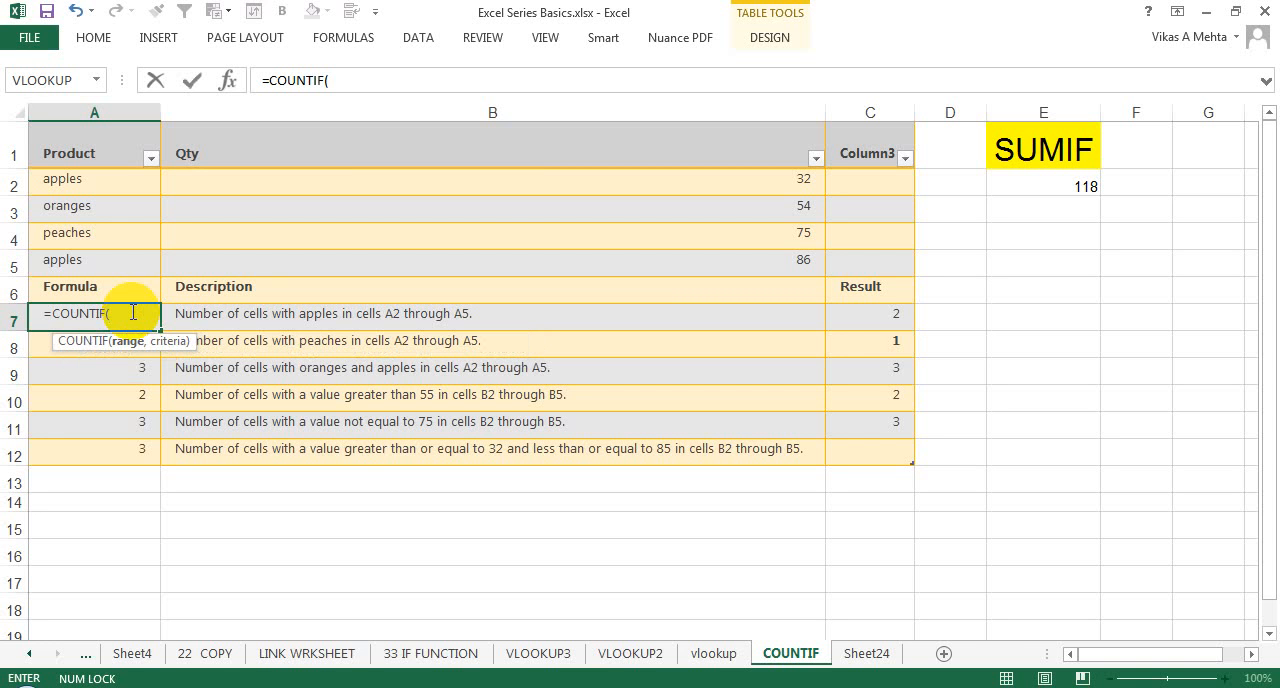
Step: Complete the formula in A7 with range A2:A5 and criteria "apples", giving =COUNTIF(A2:A5,"apples")
left_click_drag(94, 178, 102, 260)
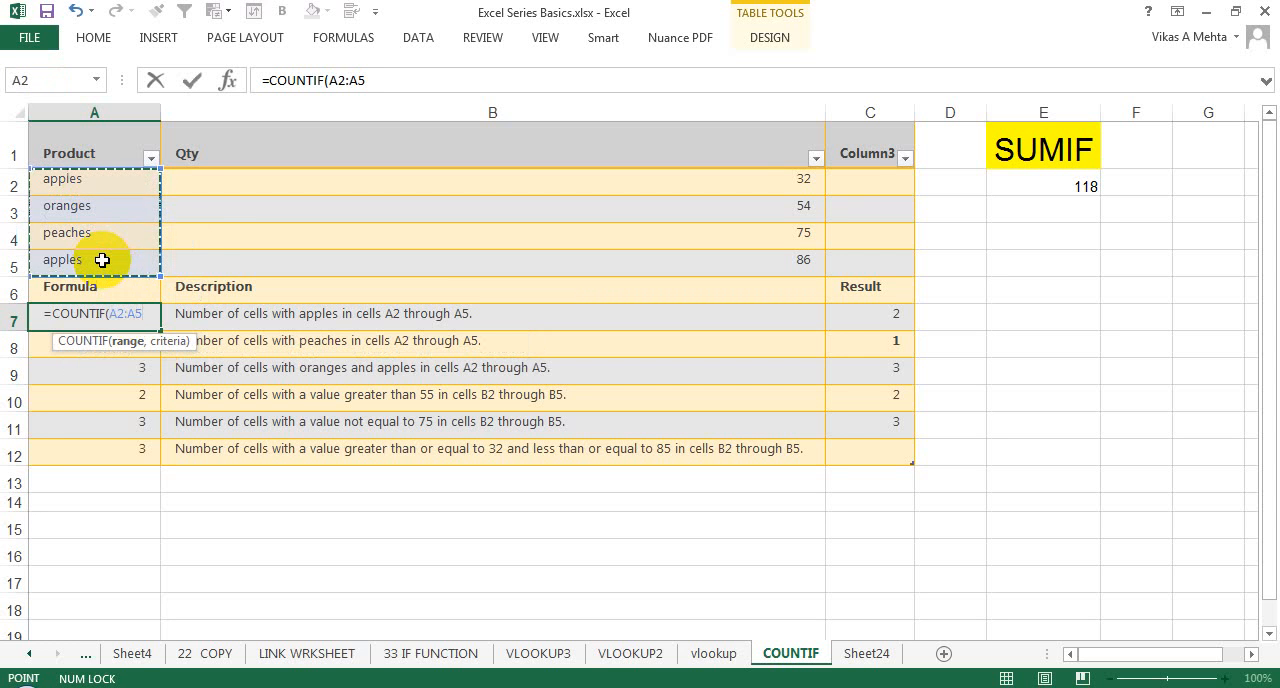
type(",")
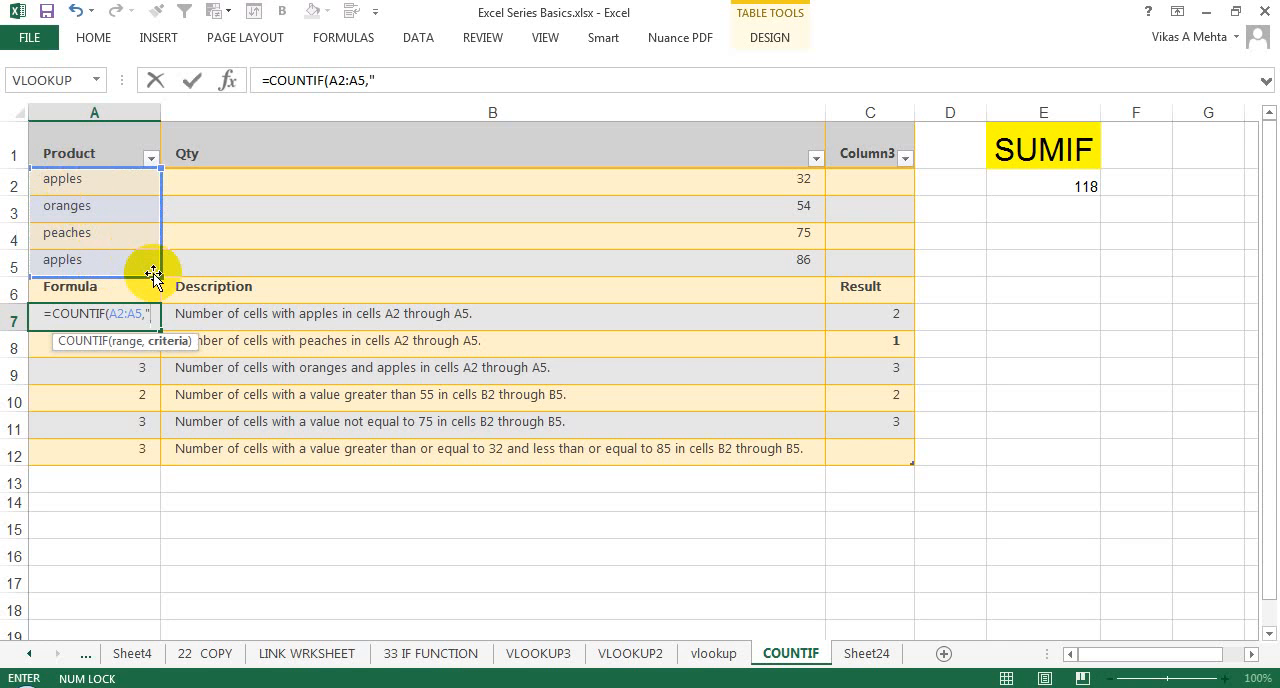
type("p")
key("BackSpace")
type("apples")
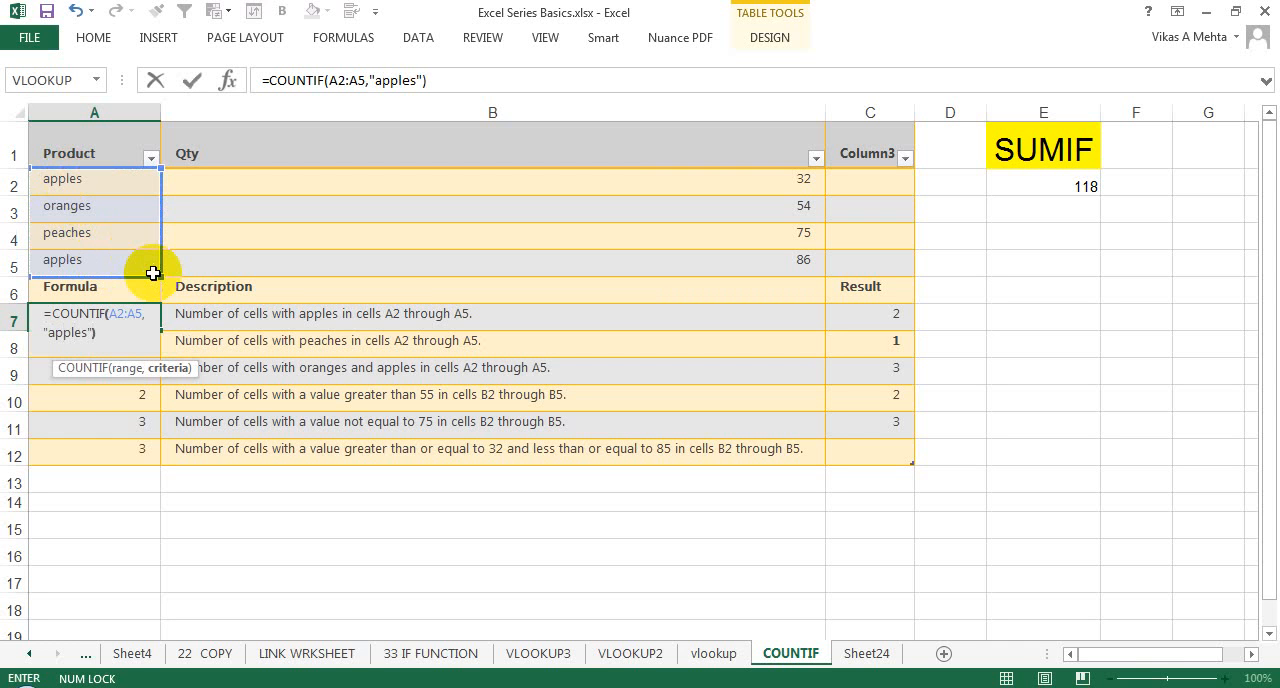
key("Return")
left_click(125, 313)
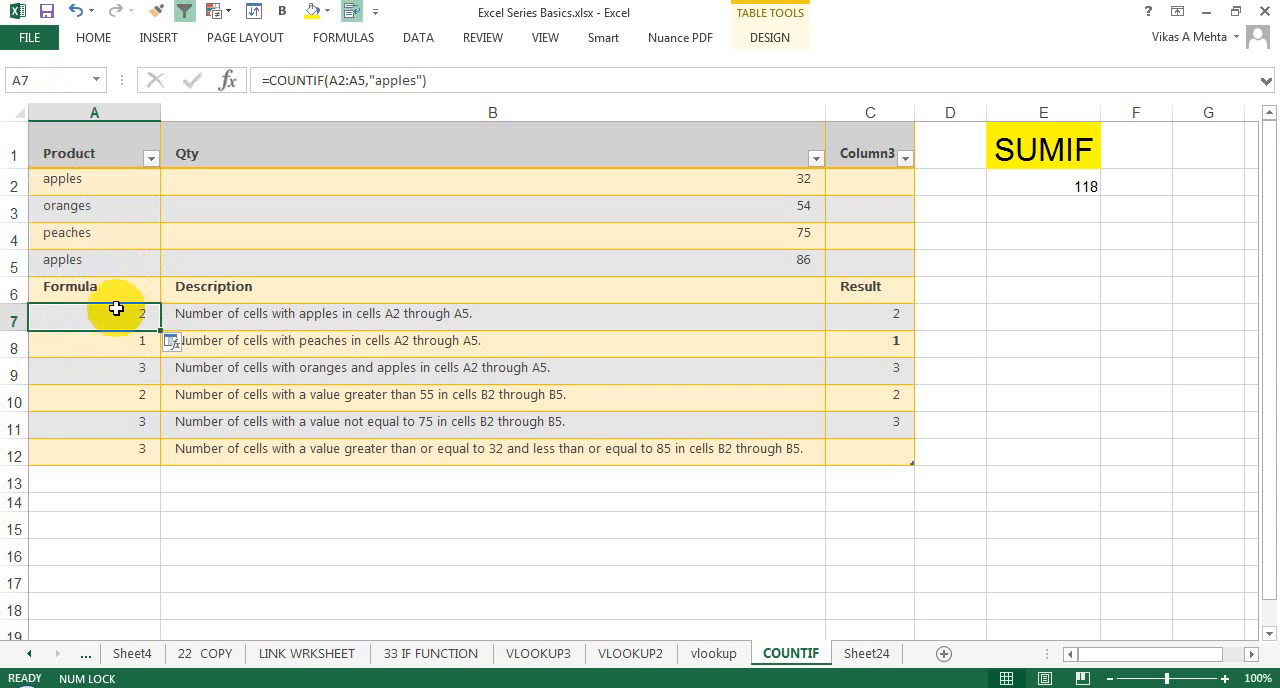
Step: Check the COUNTIF result in A7 against the apples entries in cells A2 and A5
left_click(91, 264)
left_click(100, 186)
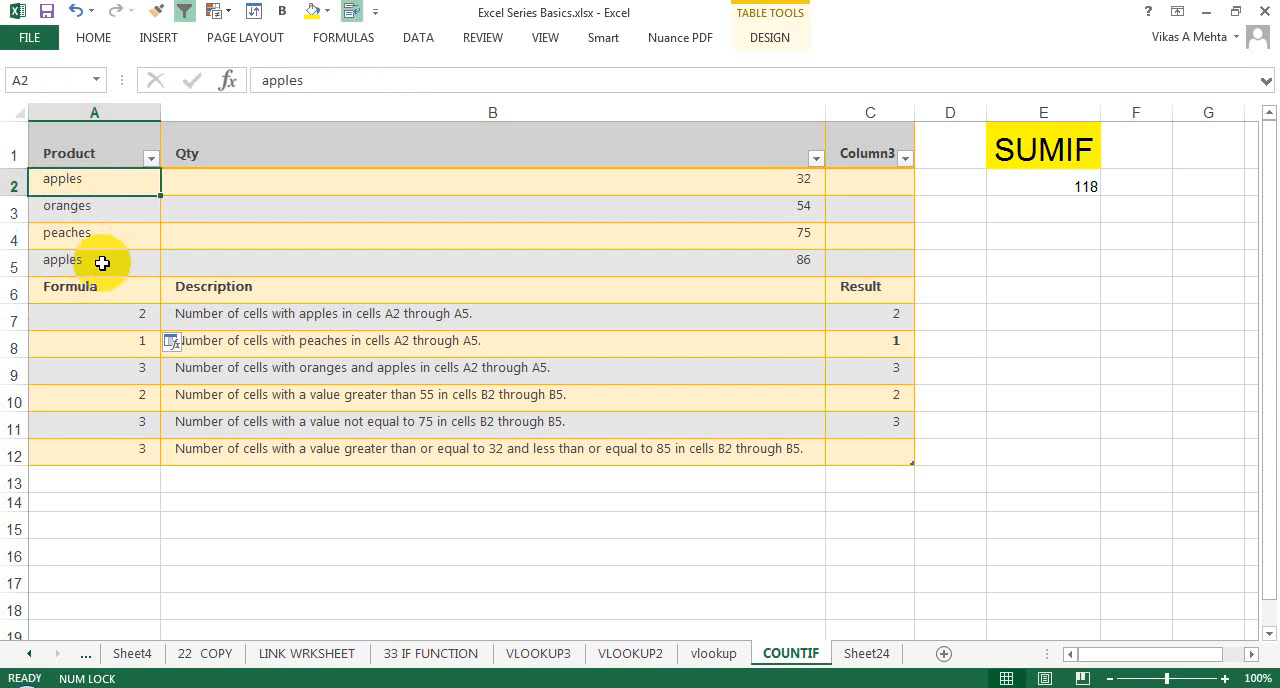
left_click(102, 263)
left_click(124, 318)
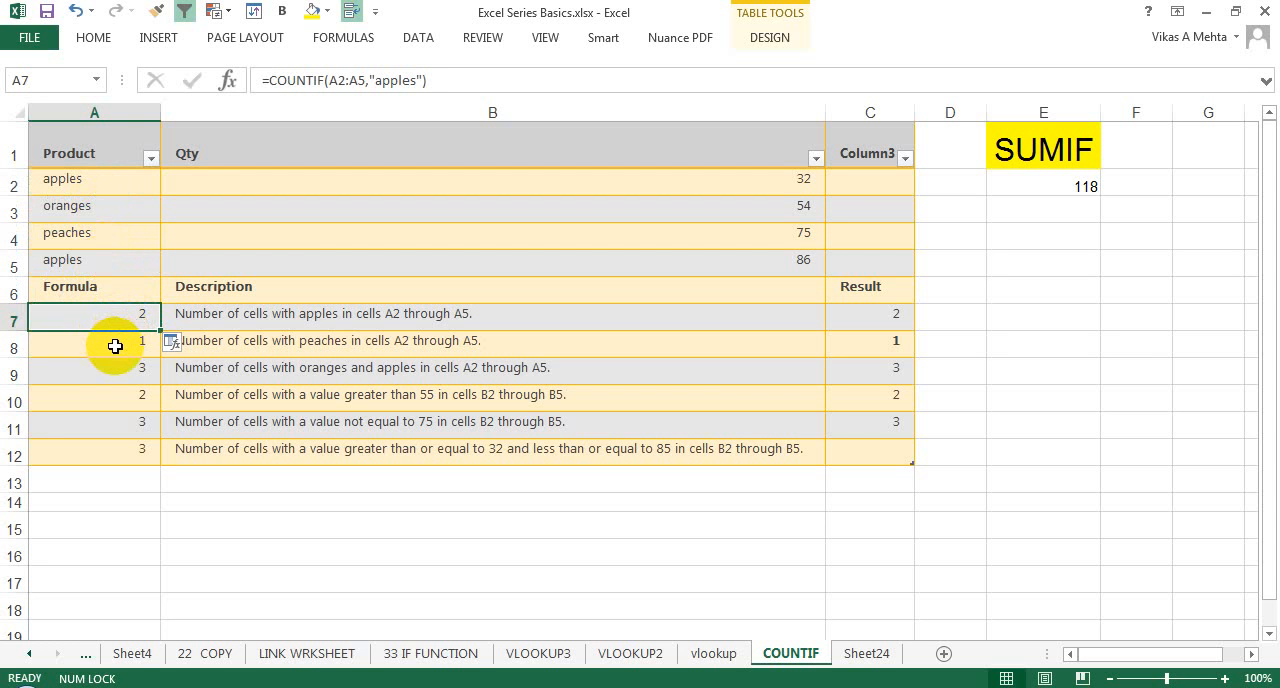
Step: Inspect the COUNTIF formula in A8, focusing on its criteria reference to cell A4
double_click(114, 347)
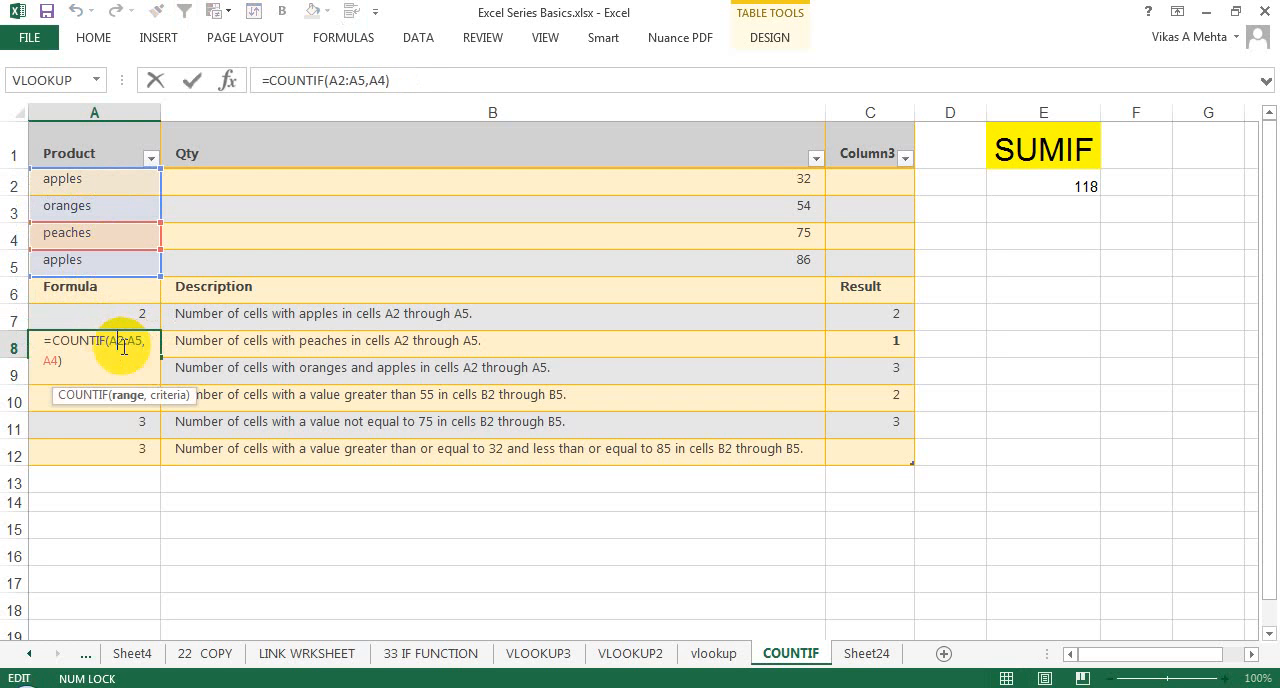
double_click(52, 361)
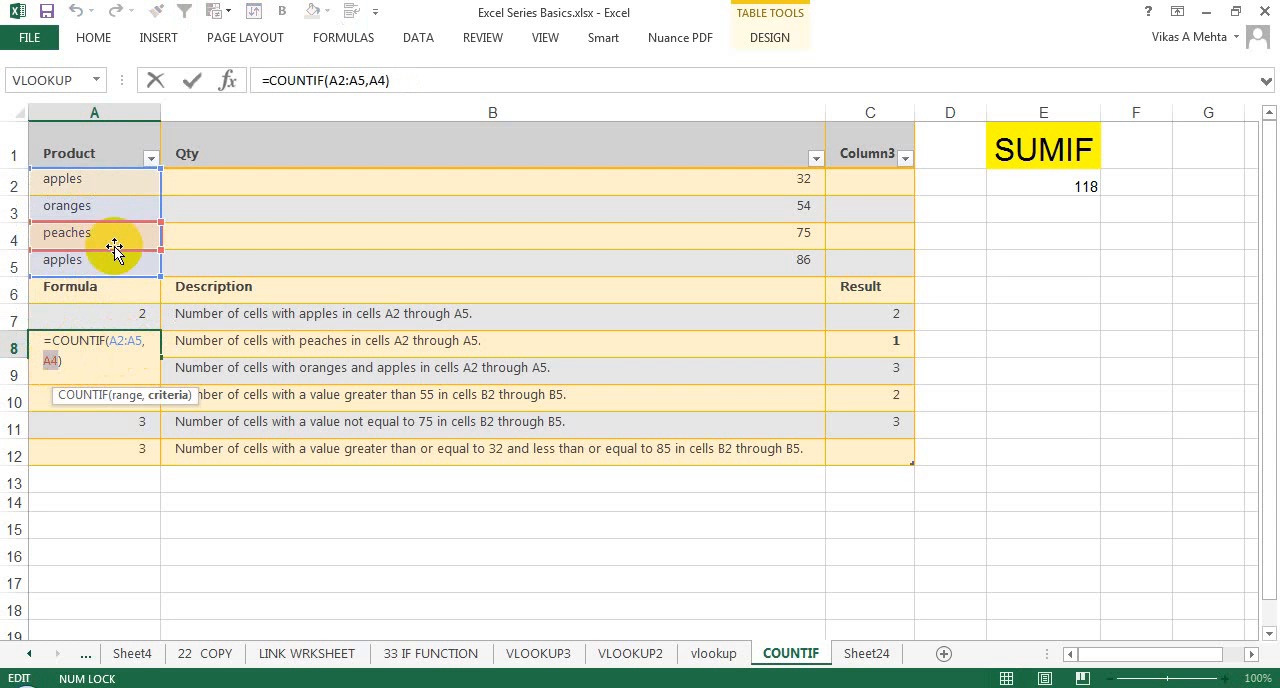
key("Escape")
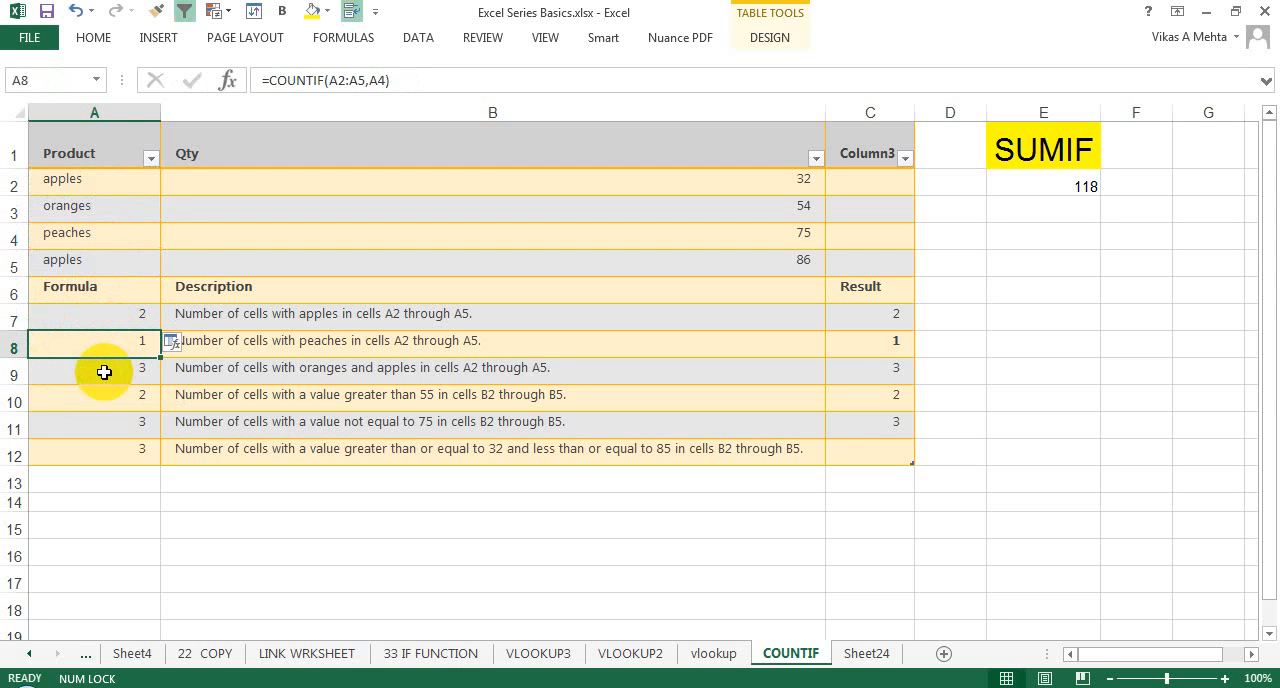
Step: Check the oranges and apples entries in A2, A3 and A5 against the combined COUNTIF formula in A9
left_click(69, 209)
left_click(64, 184)
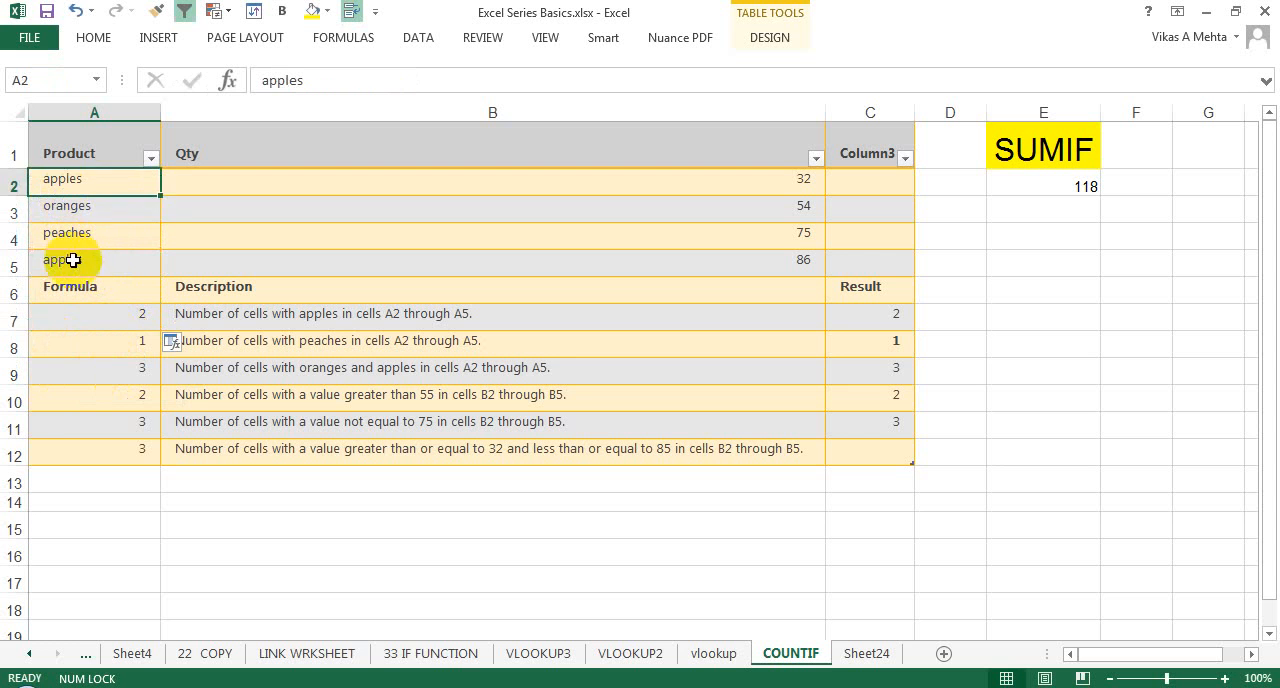
left_click(72, 262)
double_click(124, 370)
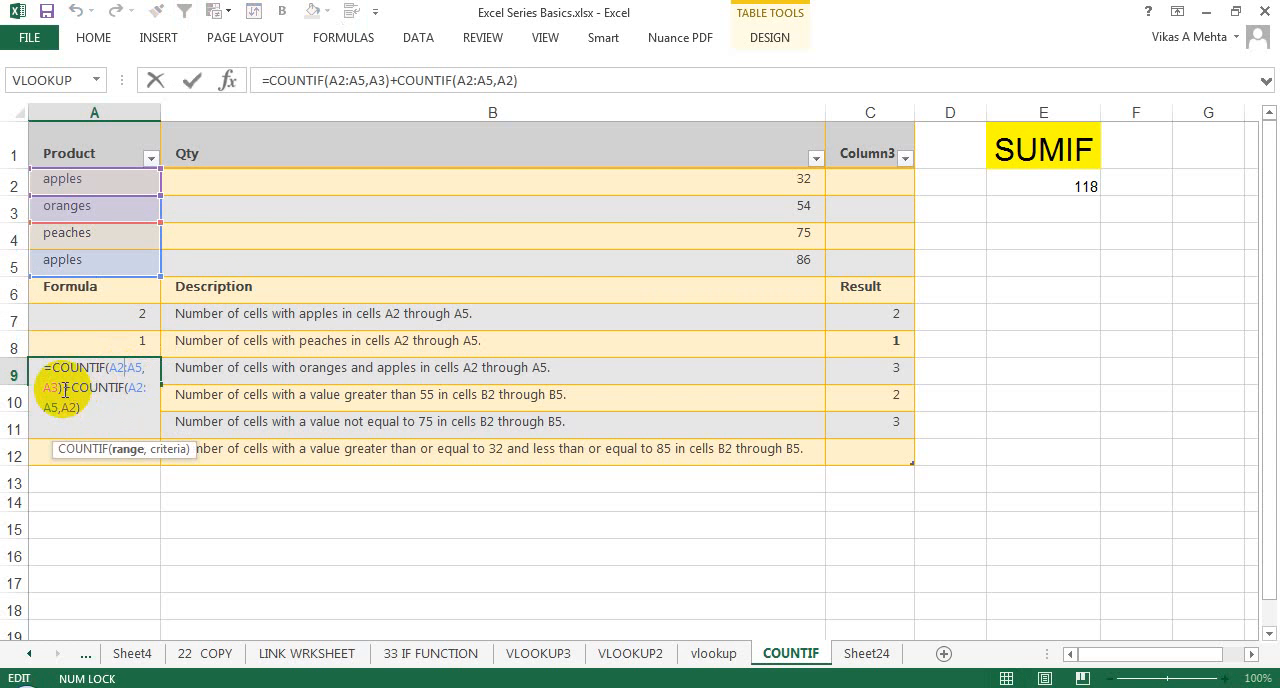
left_click(155, 80)
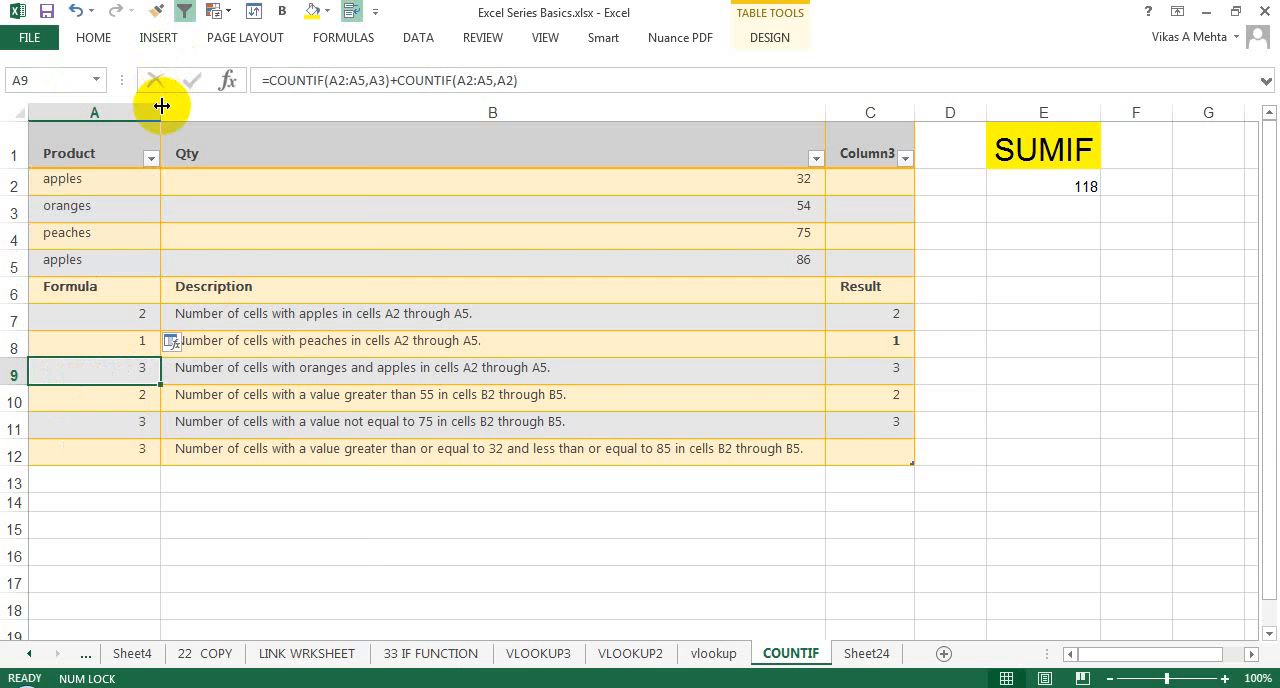
Step: Widen column A enough to show the long A9 formula on one line, and zoom the sheet to 130%
left_click_drag(161, 106, 366, 106)
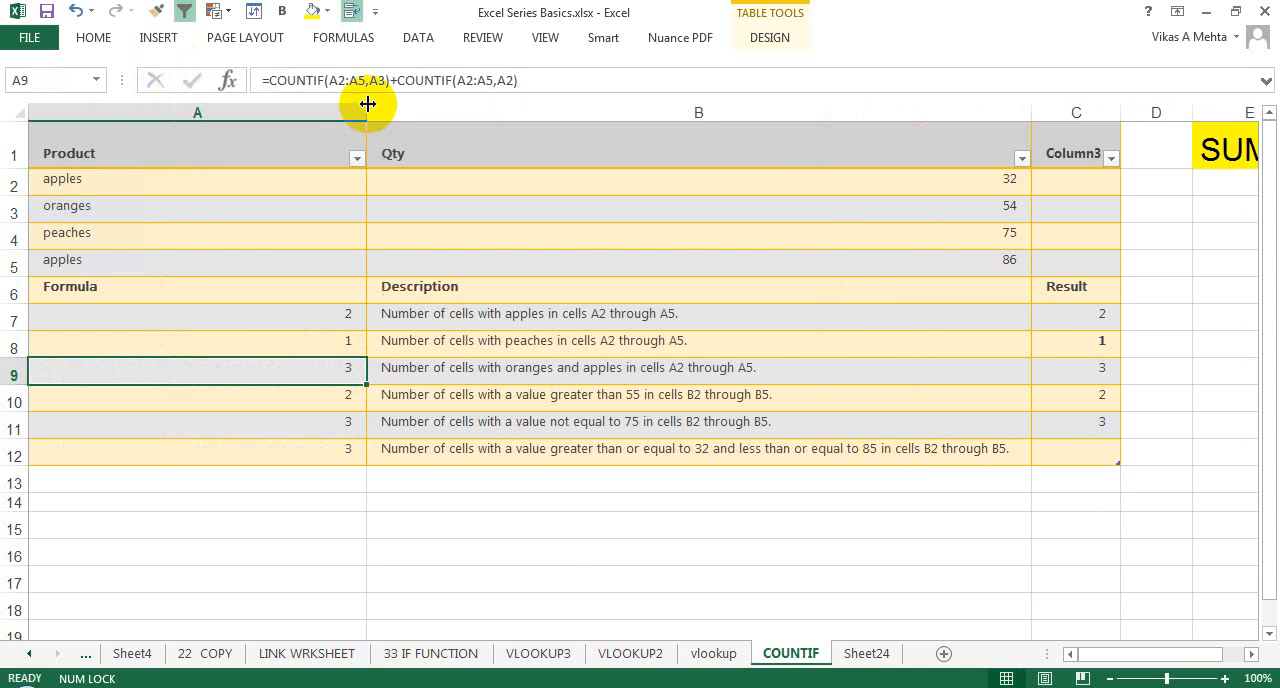
left_click(1225, 678)
left_click(1225, 678)
left_click(1225, 678)
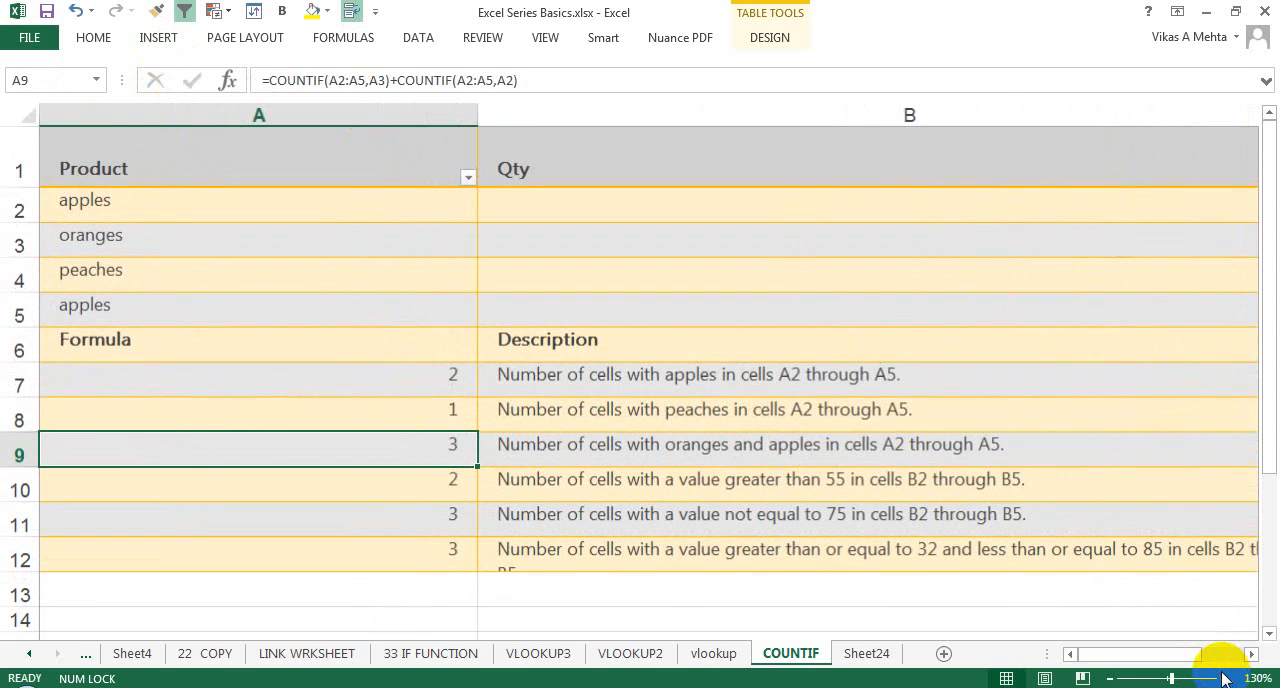
Step: Examine the two added parts of the A9 formula, COUNTIF(A2:A5,A3) and COUNTIF(A2:A5,A2), without changing it
double_click(436, 454)
left_click(47, 445)
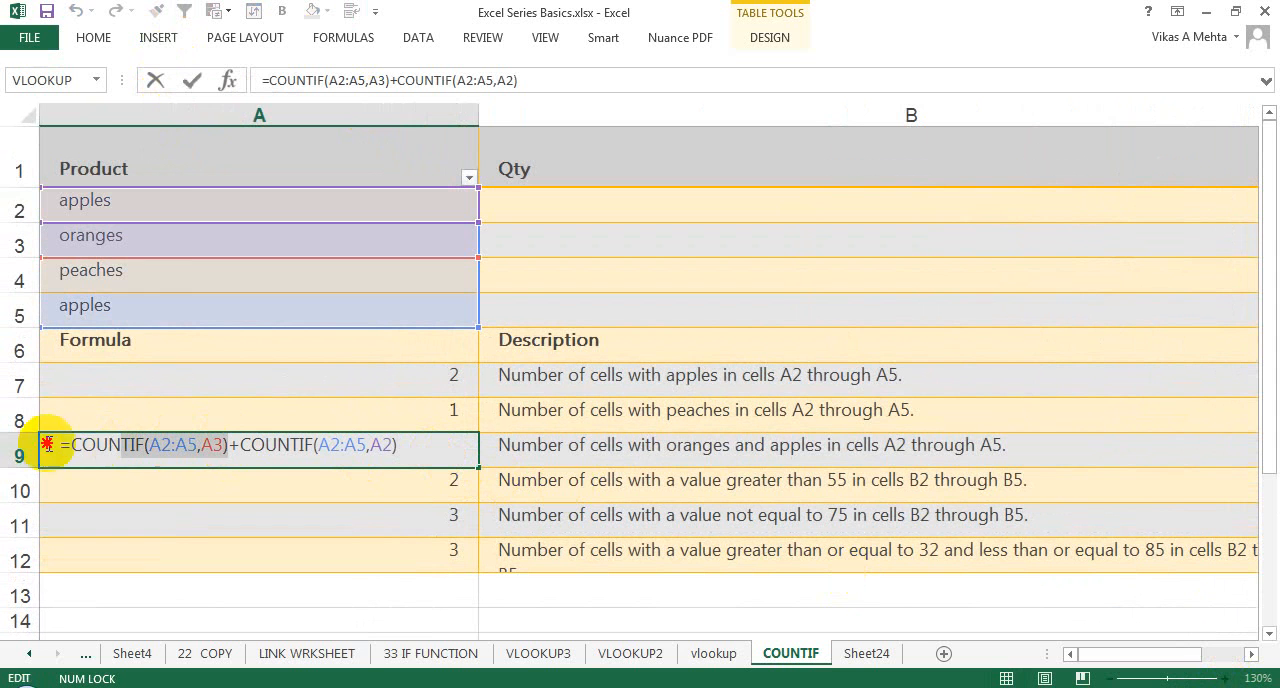
left_click_drag(47, 445, 48, 444)
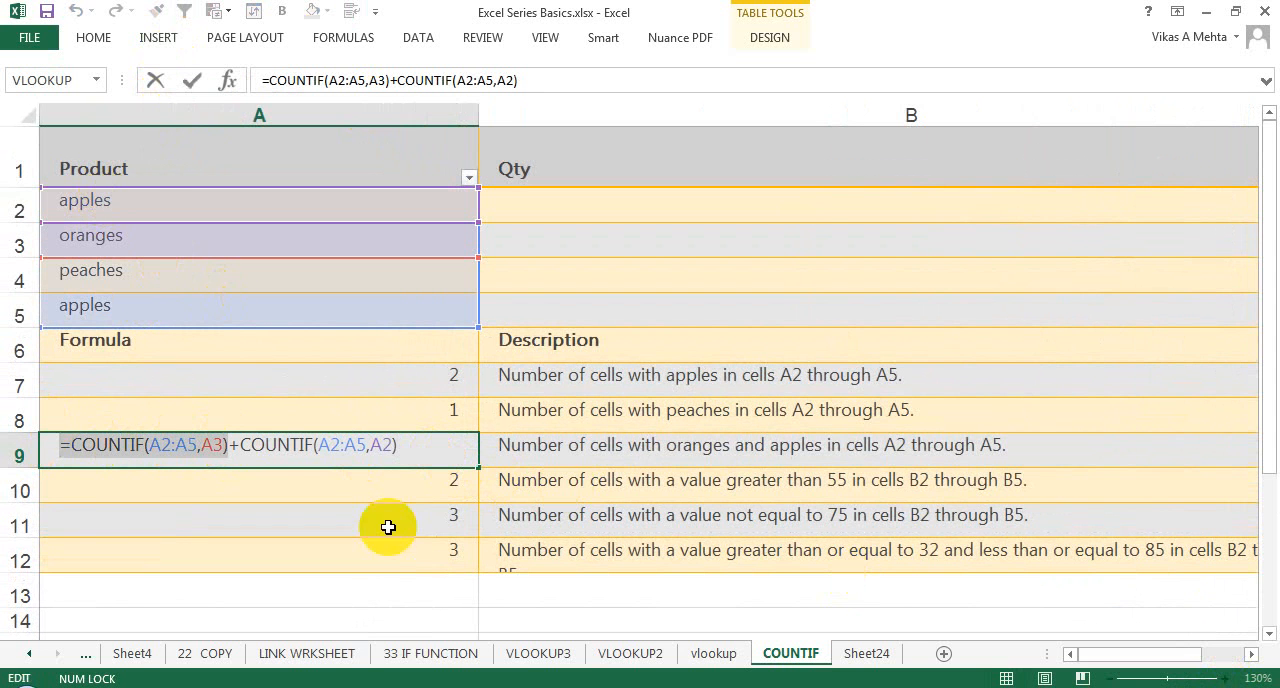
left_click_drag(418, 444, 330, 444)
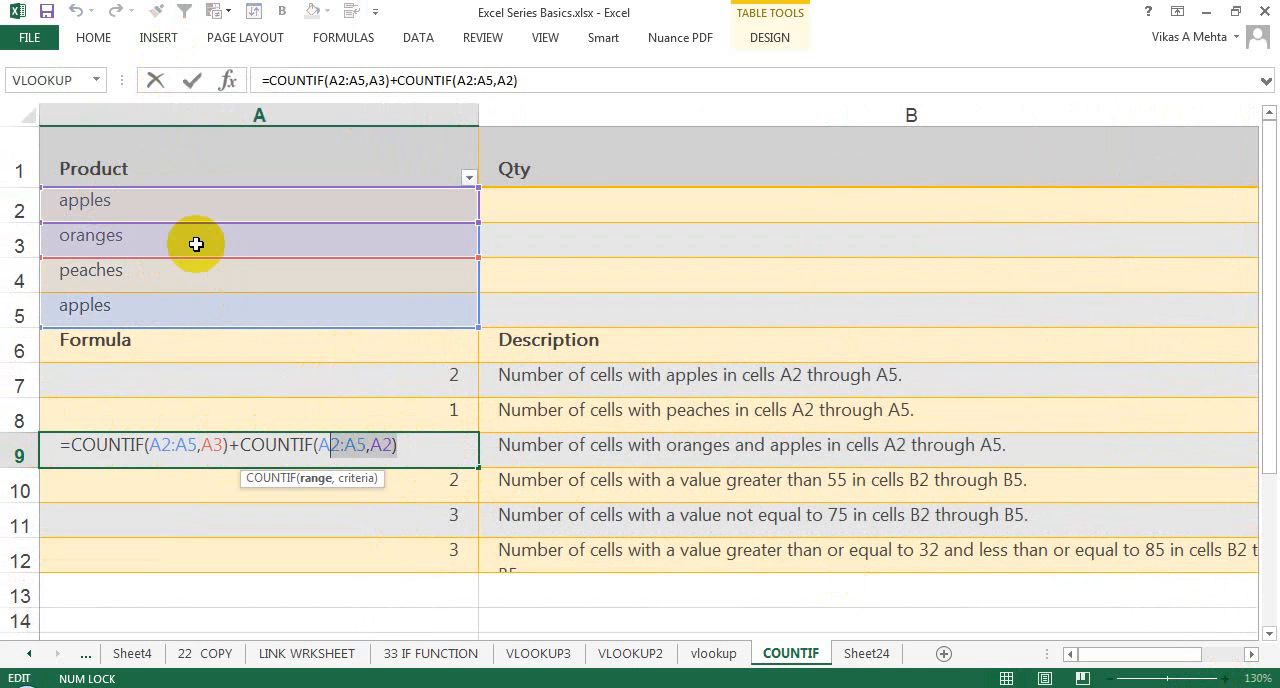
key("Escape")
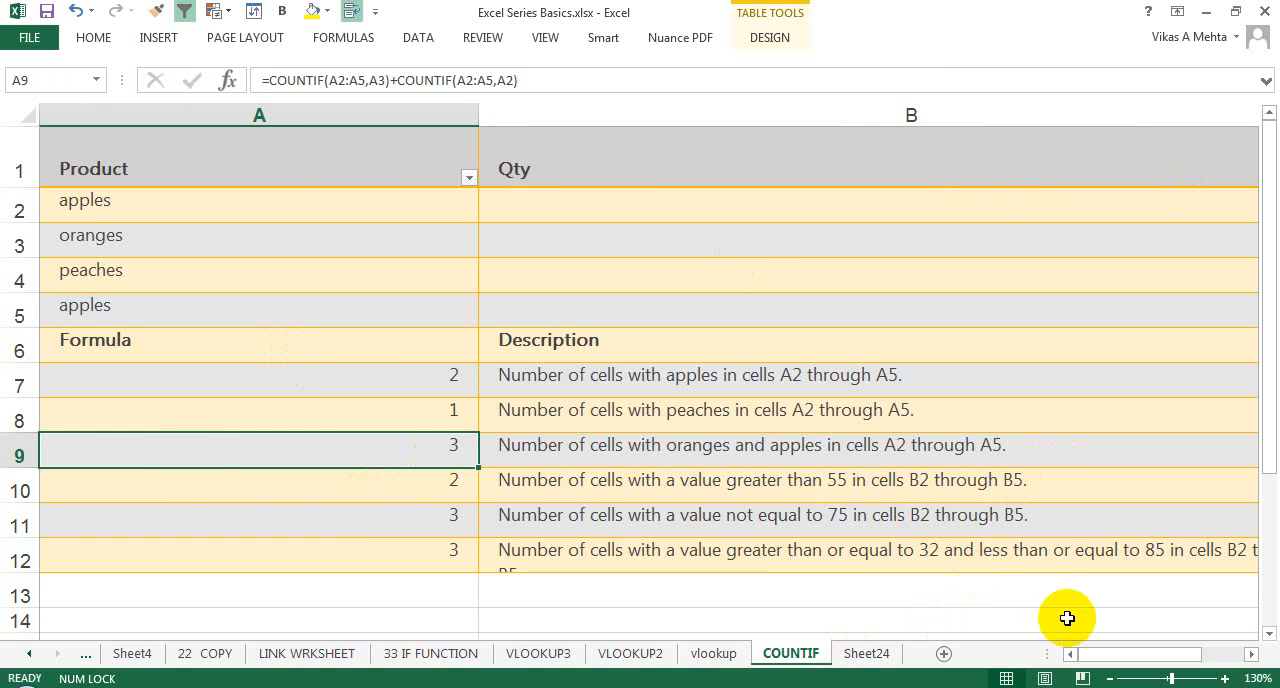
Step: AutoFit the width of all columns on the COUNTIF sheet and return to the Qty data at B2
left_click_drag(1102, 659, 1103, 658)
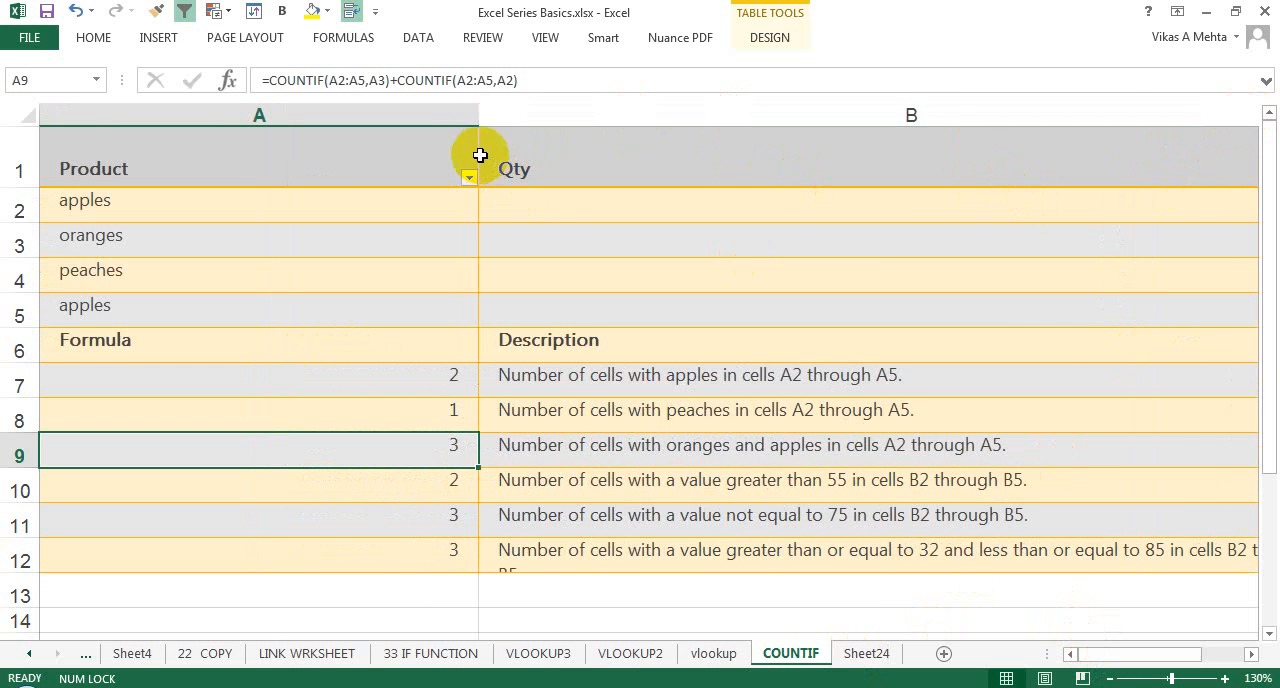
left_click_drag(480, 106, 816, 163)
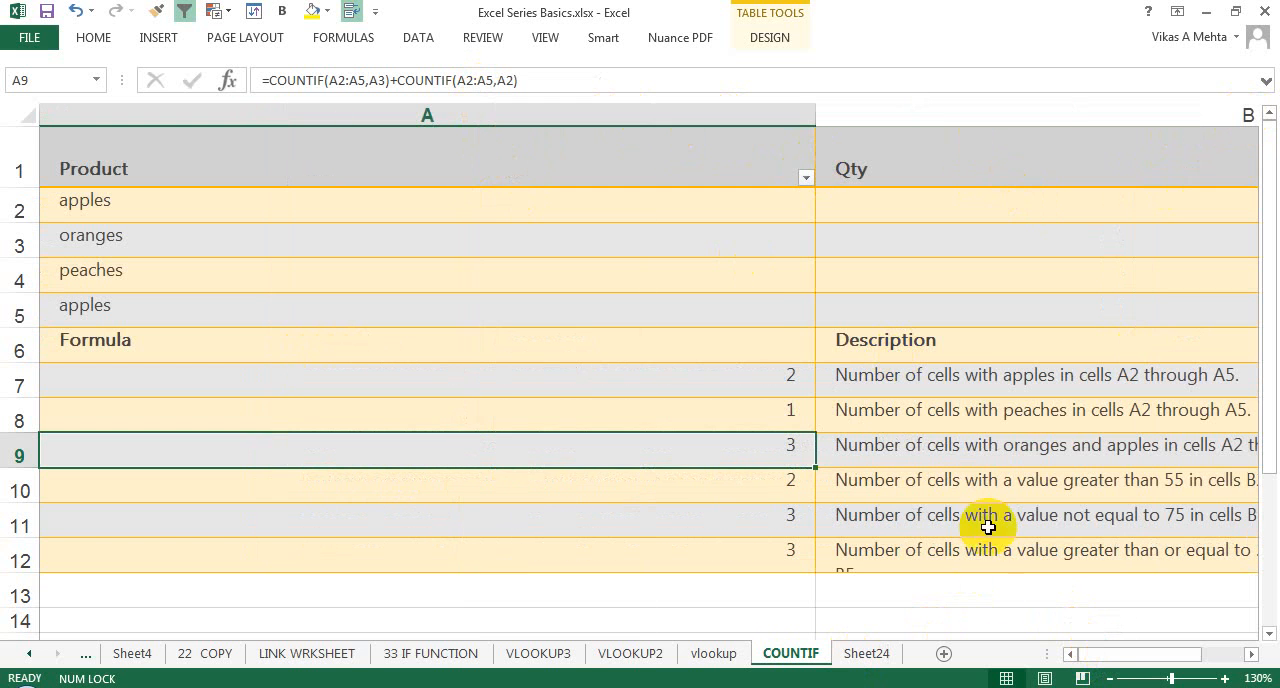
mouse_move(1143, 657)
left_mouse_down()
mouse_move(1174, 646)
mouse_move(1163, 660)
left_mouse_up()
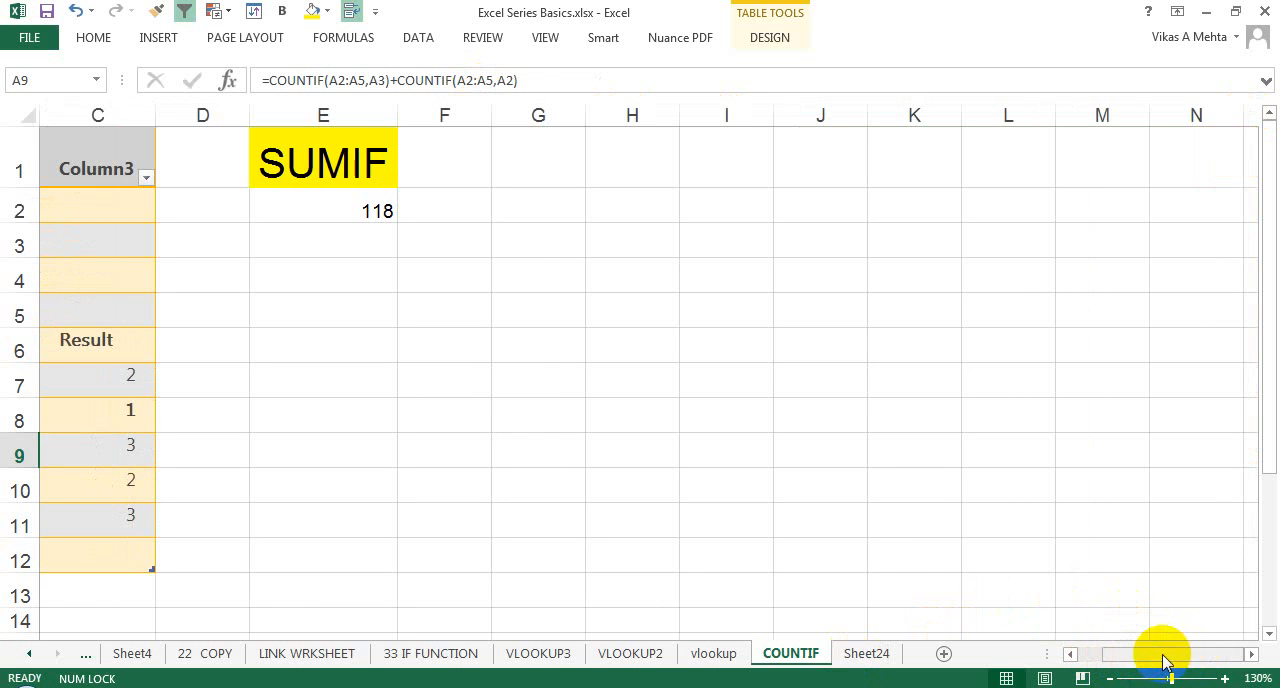
left_click(22, 114)
double_click(152, 115)
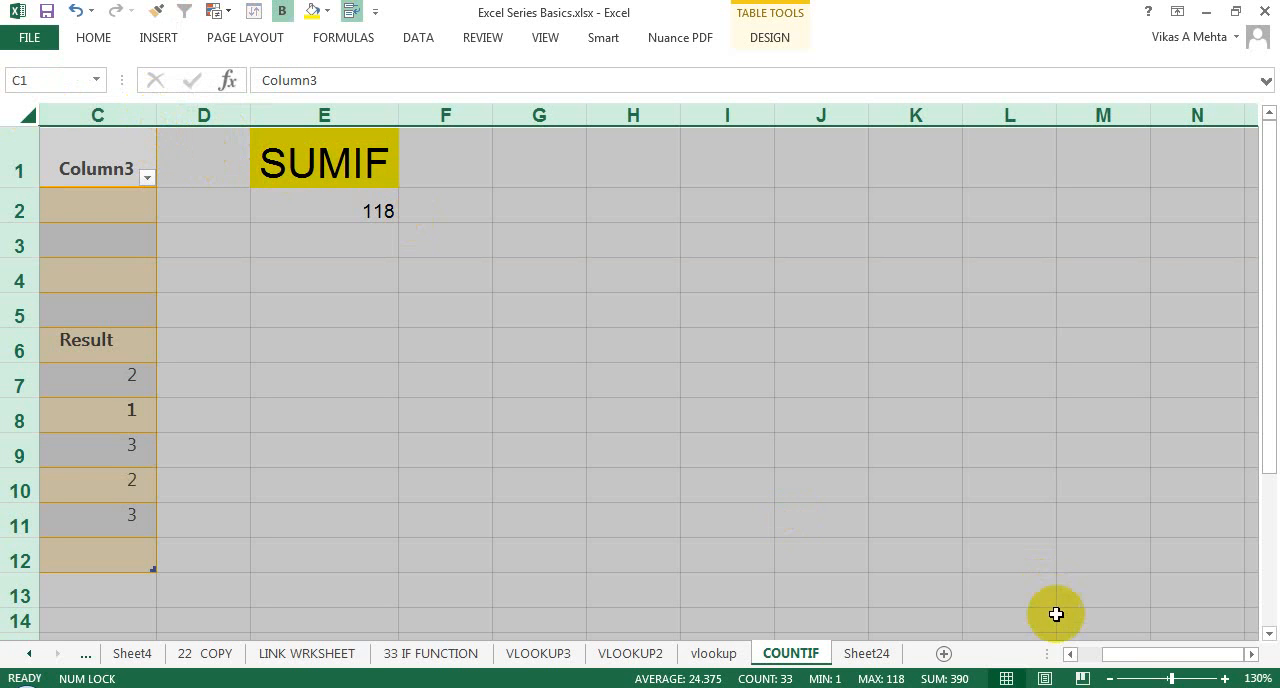
left_click(1089, 654)
left_click(666, 206)
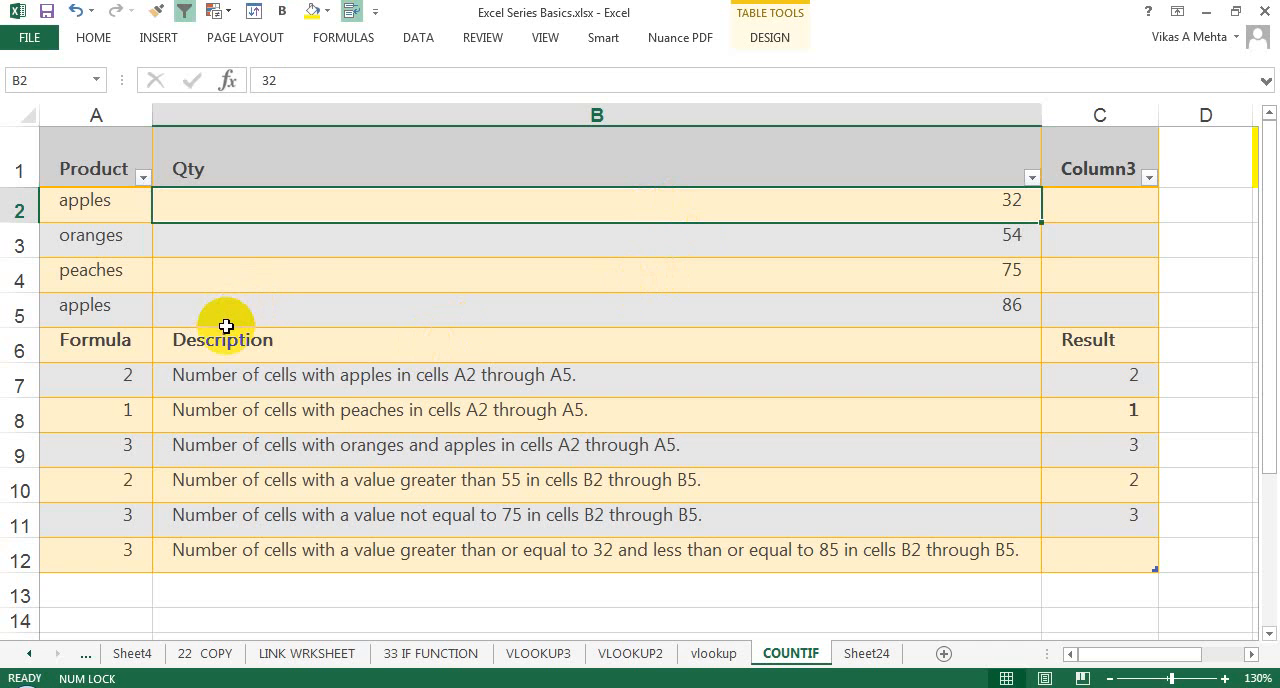
Step: Examine the A10 formula =COUNTIF(B2:B5,">55") and compare its range with the Qty values in B2:B5
left_click(594, 243)
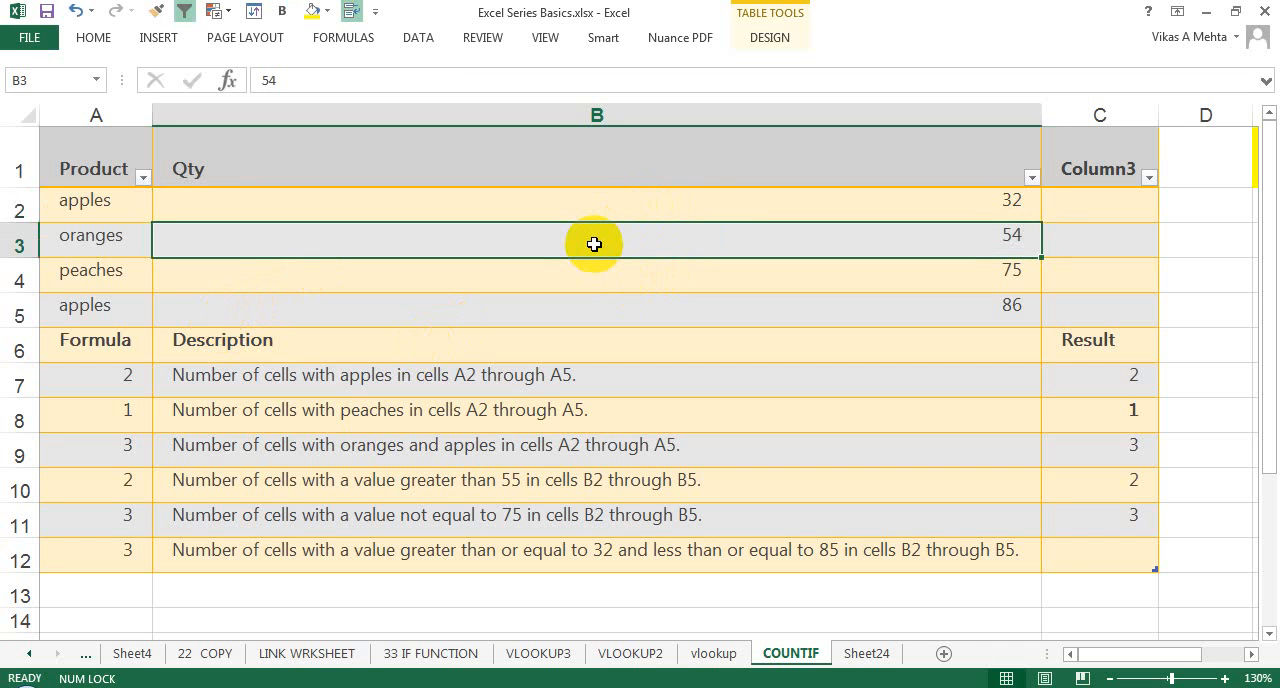
left_click(94, 477)
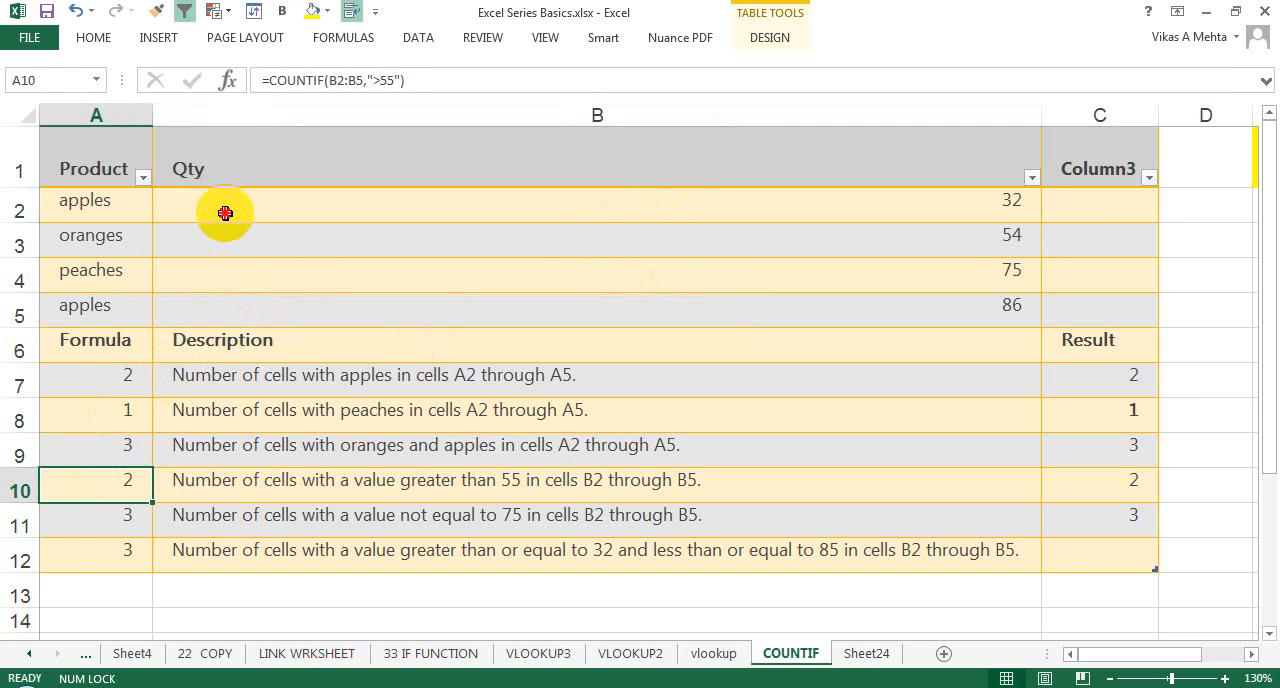
left_click_drag(223, 208, 226, 320)
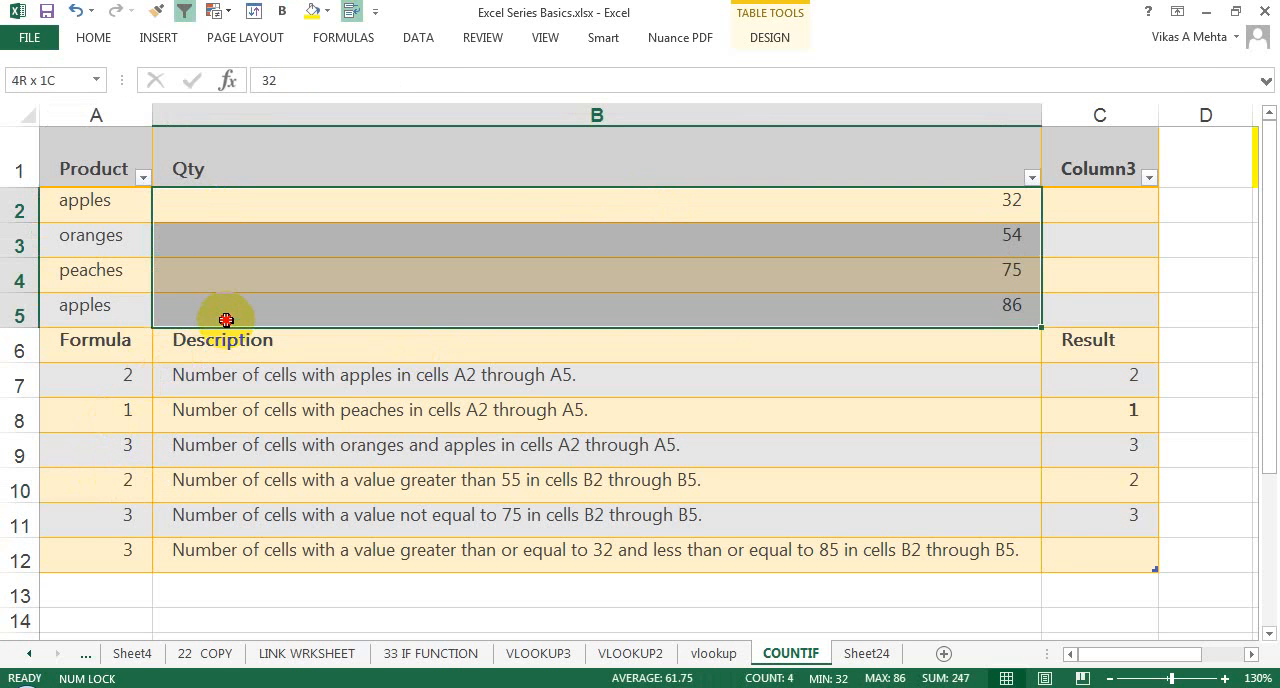
double_click(106, 483)
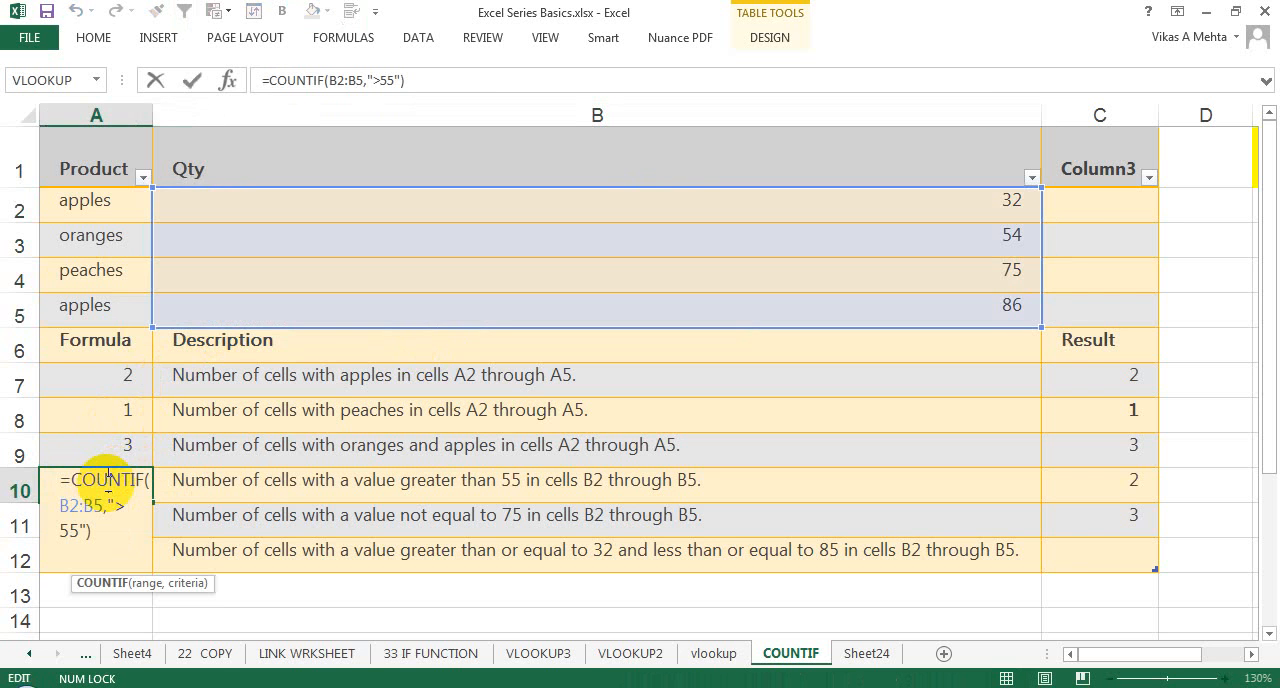
left_click_drag(59, 506, 95, 507)
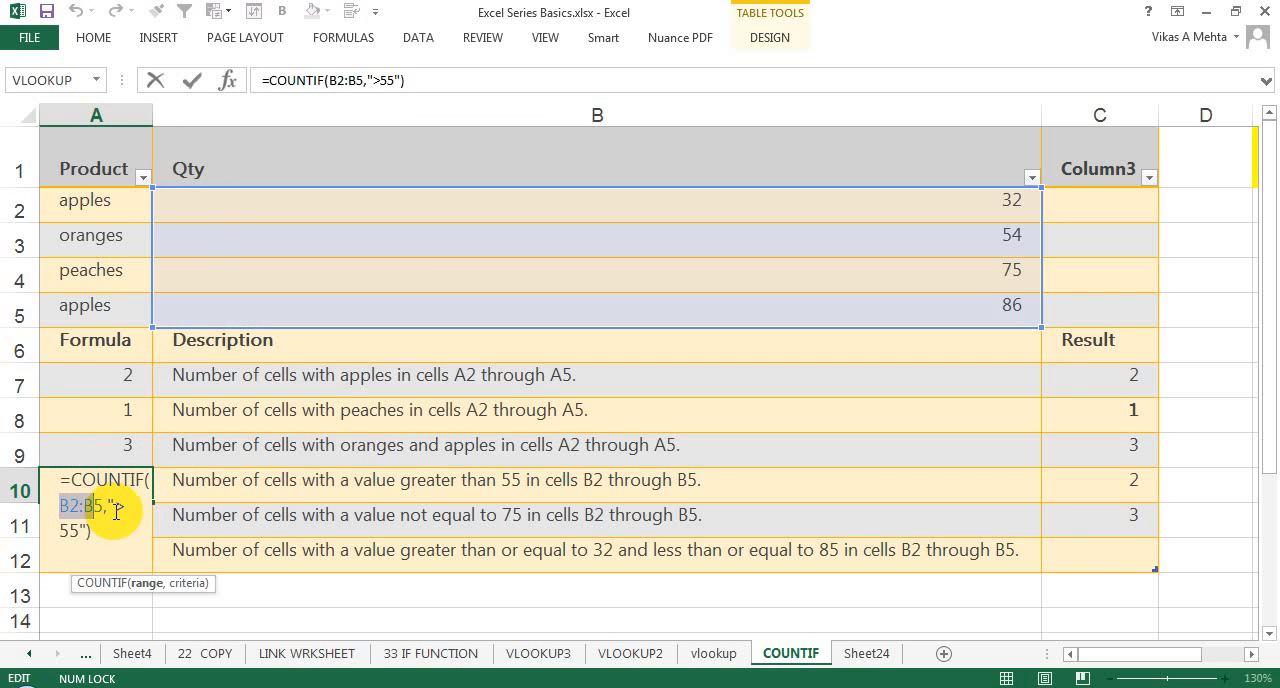
key("Escape")
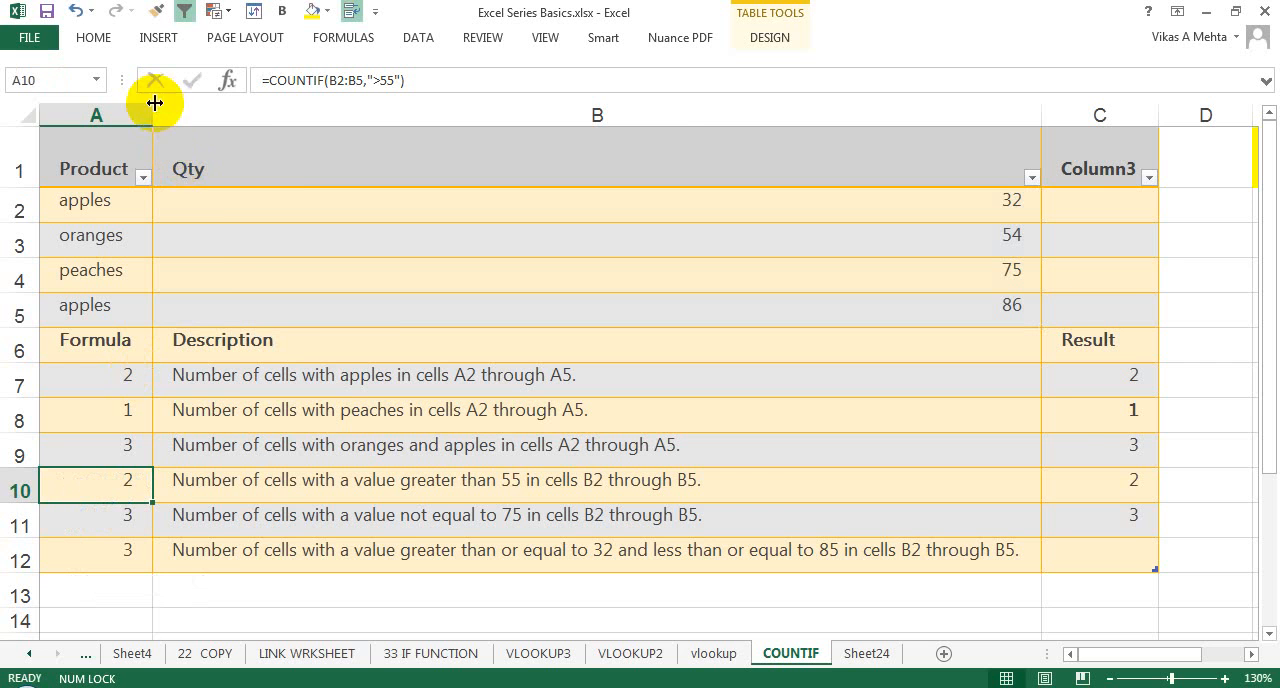
Step: Widen column A until the A10 formula fits on one line, and review its ">55" criterion
left_click_drag(153, 115, 240, 134)
double_click(184, 476)
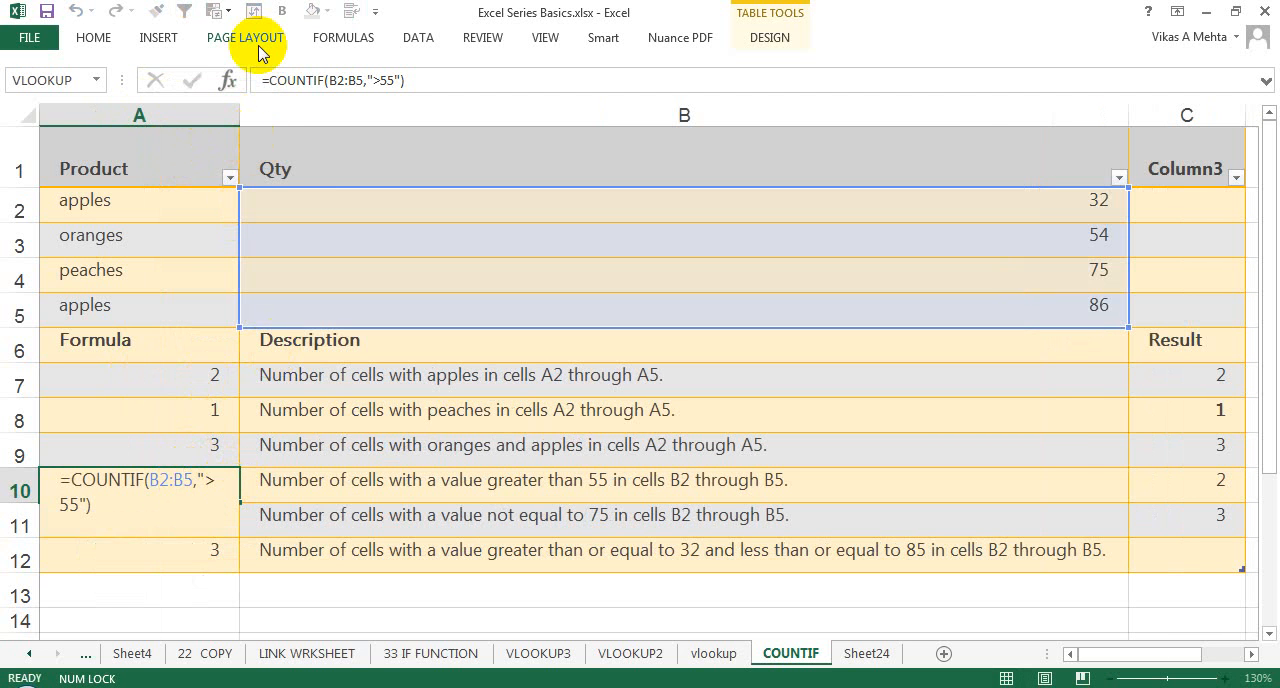
key("Escape")
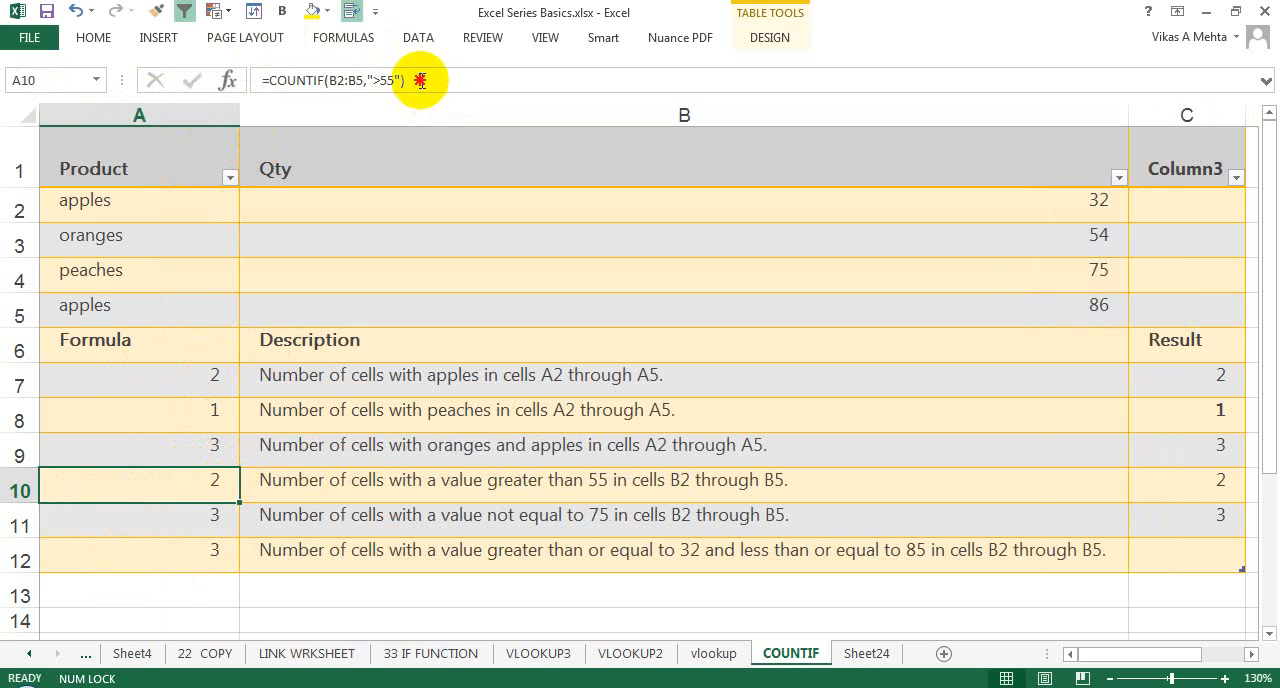
left_click_drag(405, 80, 332, 80)
key("Escape")
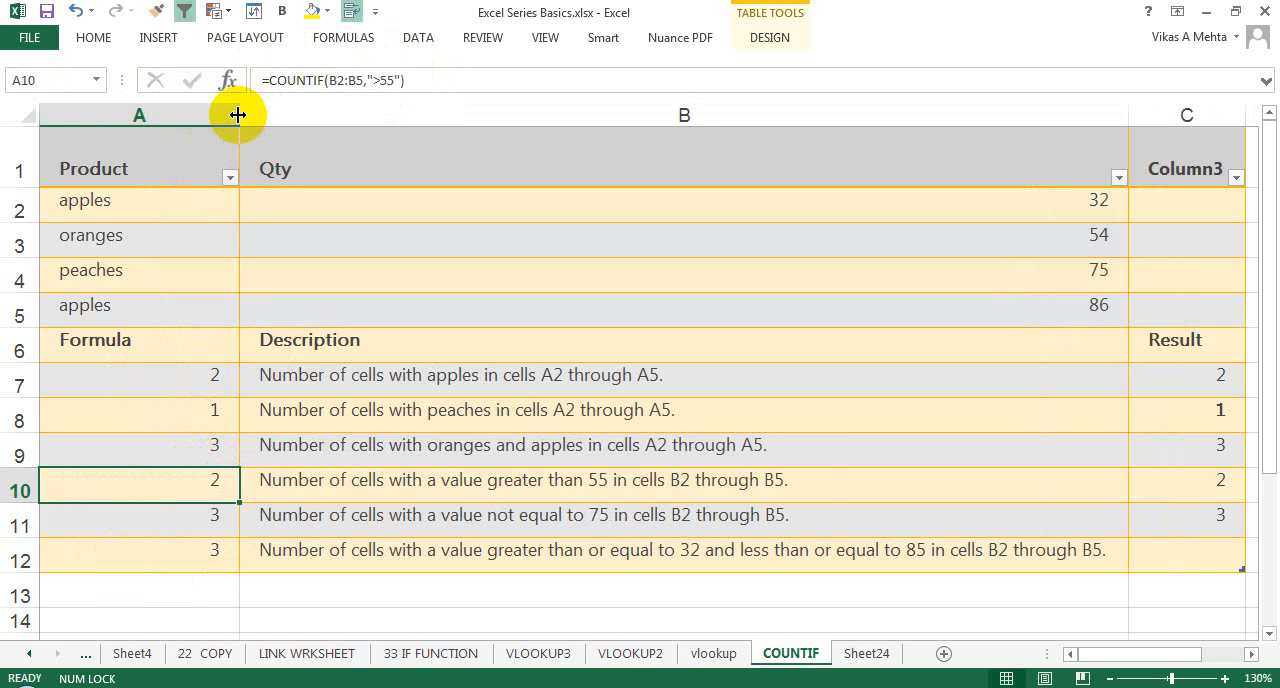
left_click_drag(240, 115, 298, 117)
double_click(263, 482)
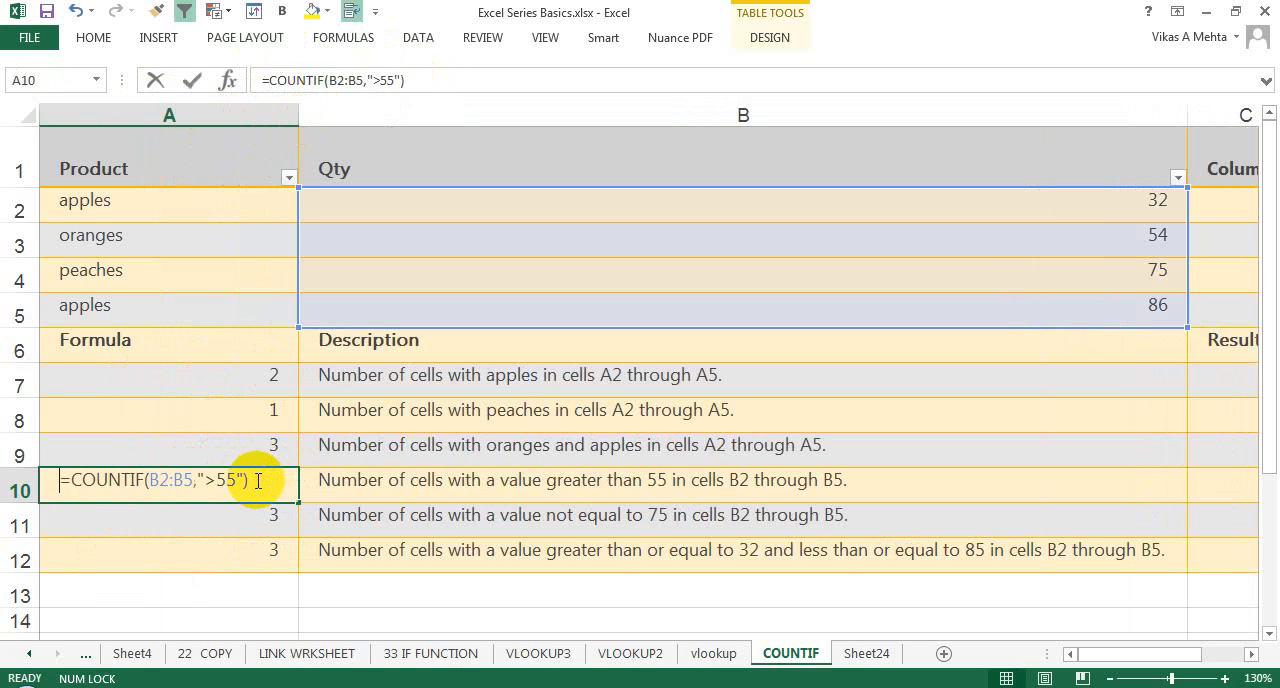
left_click(241, 481)
key("Return")
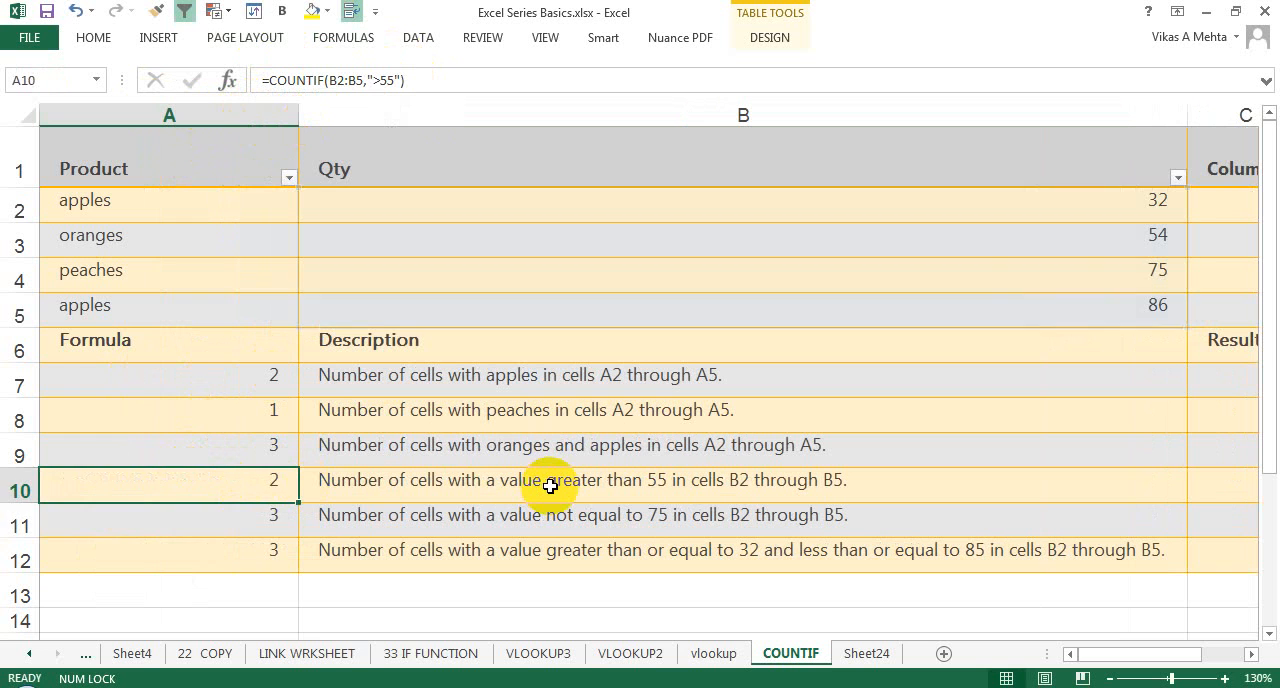
Step: Examine the not-equal criterion "<>"&B4 in the A11 COUNTIF formula, keeping the formula as it is
key("F2")
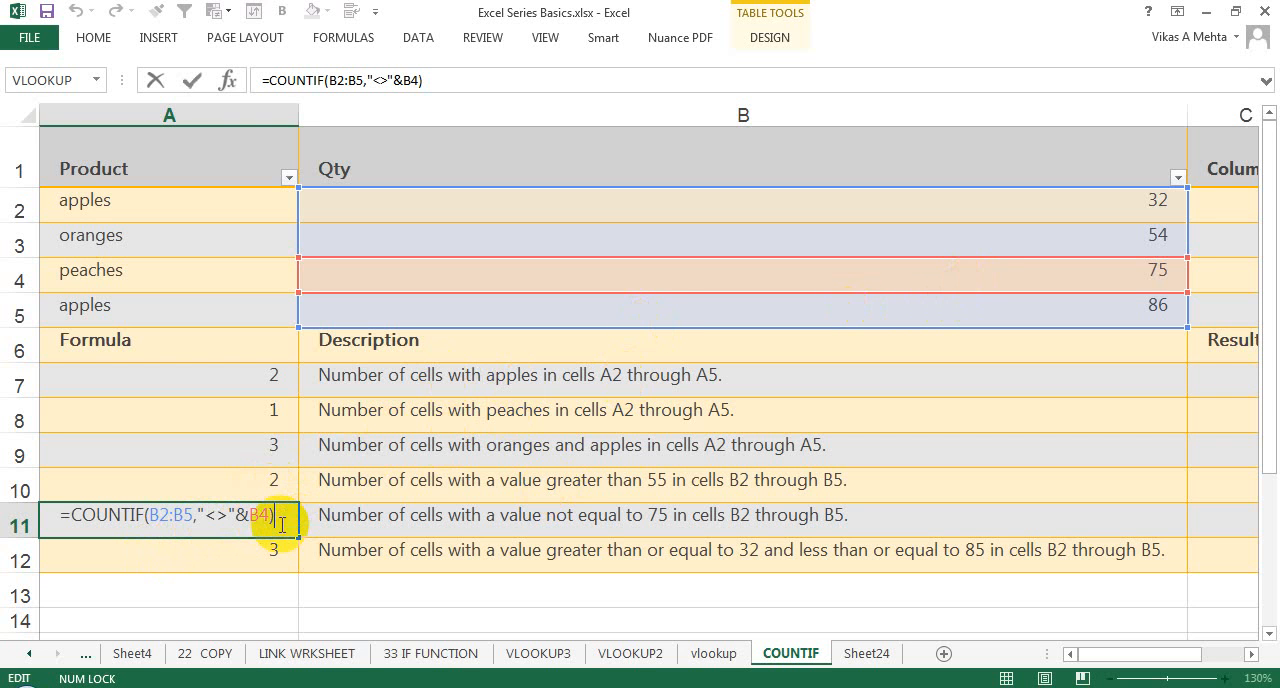
left_click_drag(236, 514, 194, 514)
left_click(221, 514)
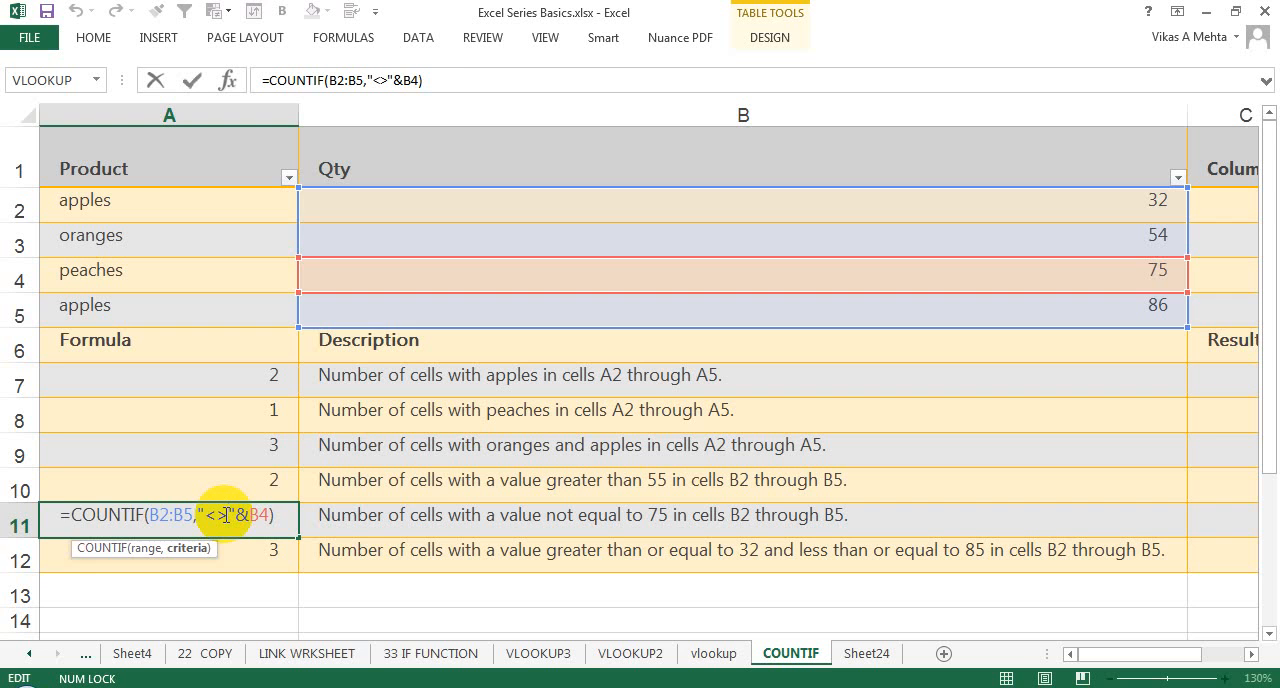
key("ctrl+Return")
Step: Examine the A12 formula that subtracts the ">85" COUNTIF from the ">=32" COUNTIF over B2:B5
key("Down")
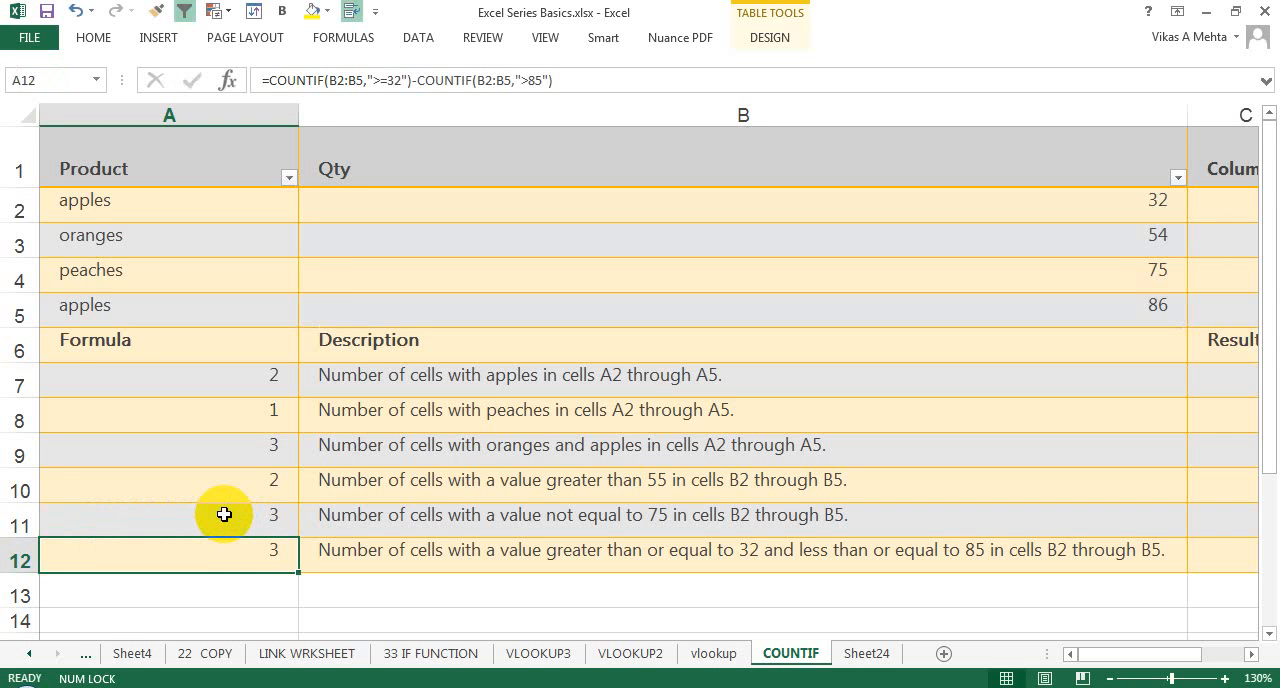
key("F2")
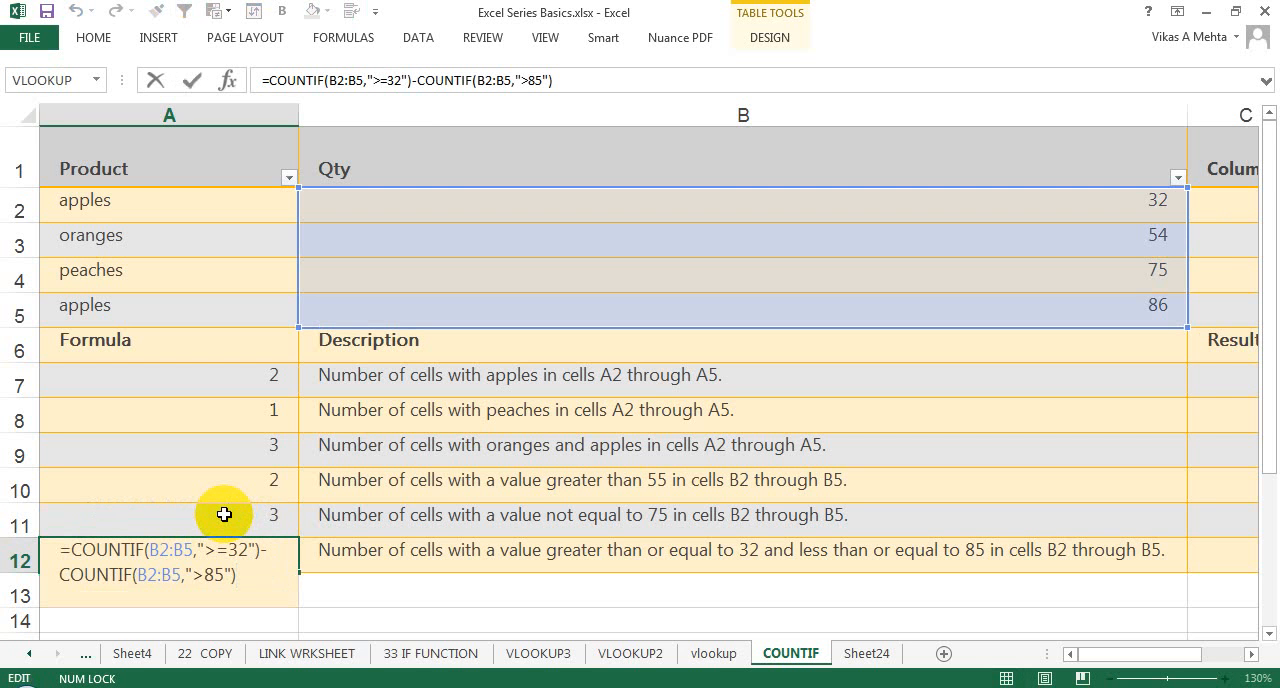
key("ctrl+Return")
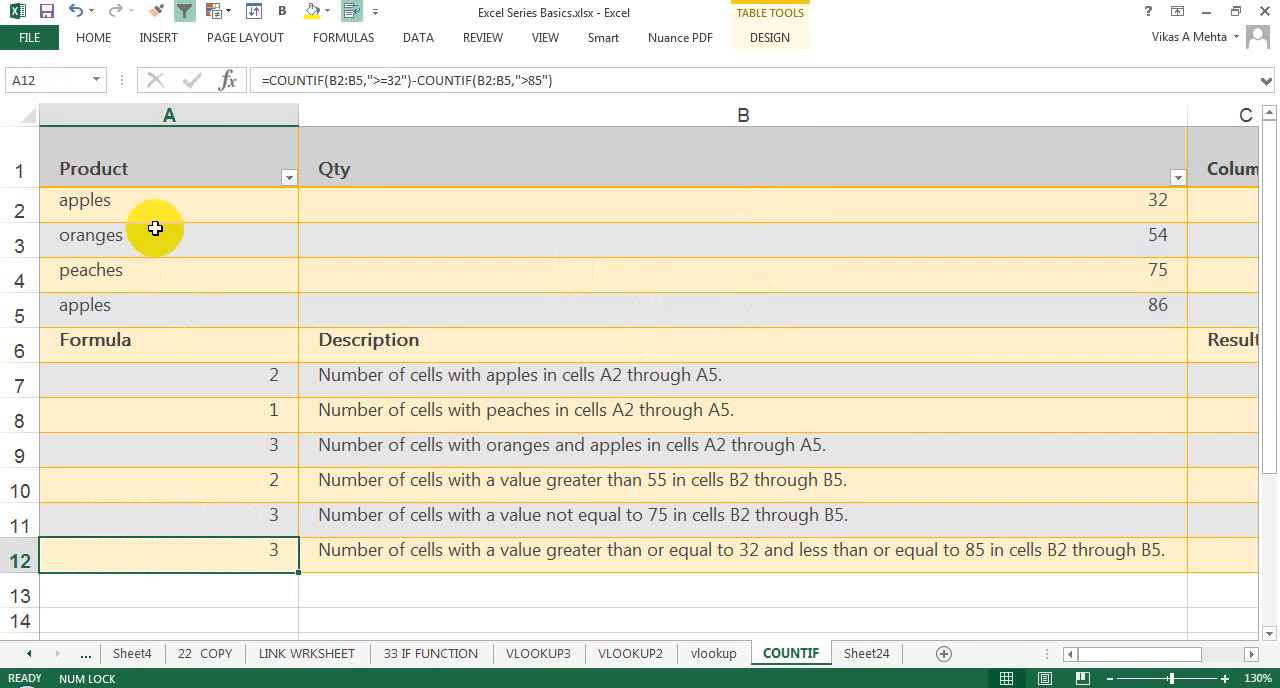
Step: Switch to Sheet24 and widen column A to make room for its formulas
left_click(868, 653)
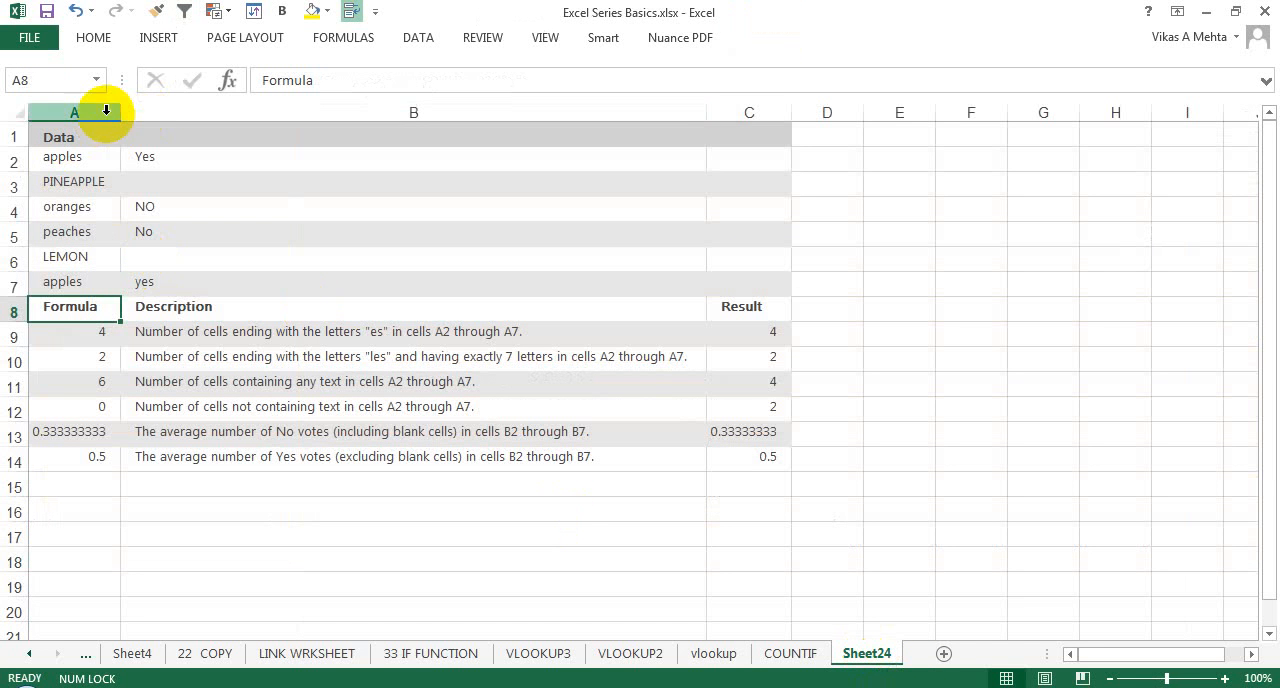
left_click_drag(122, 111, 388, 148)
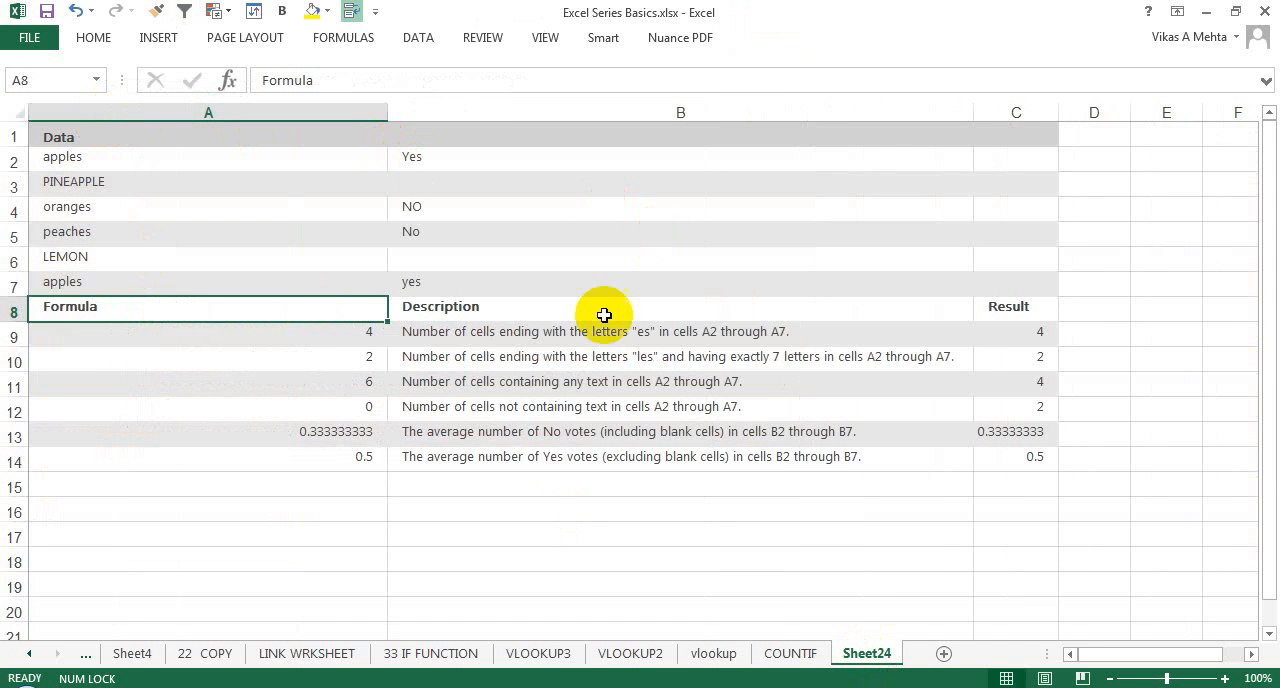
Step: Examine the "*es" wildcard criterion in the A9 COUNTIF formula over A2:A7, leaving the formula as it is
left_click(334, 334)
double_click(334, 336)
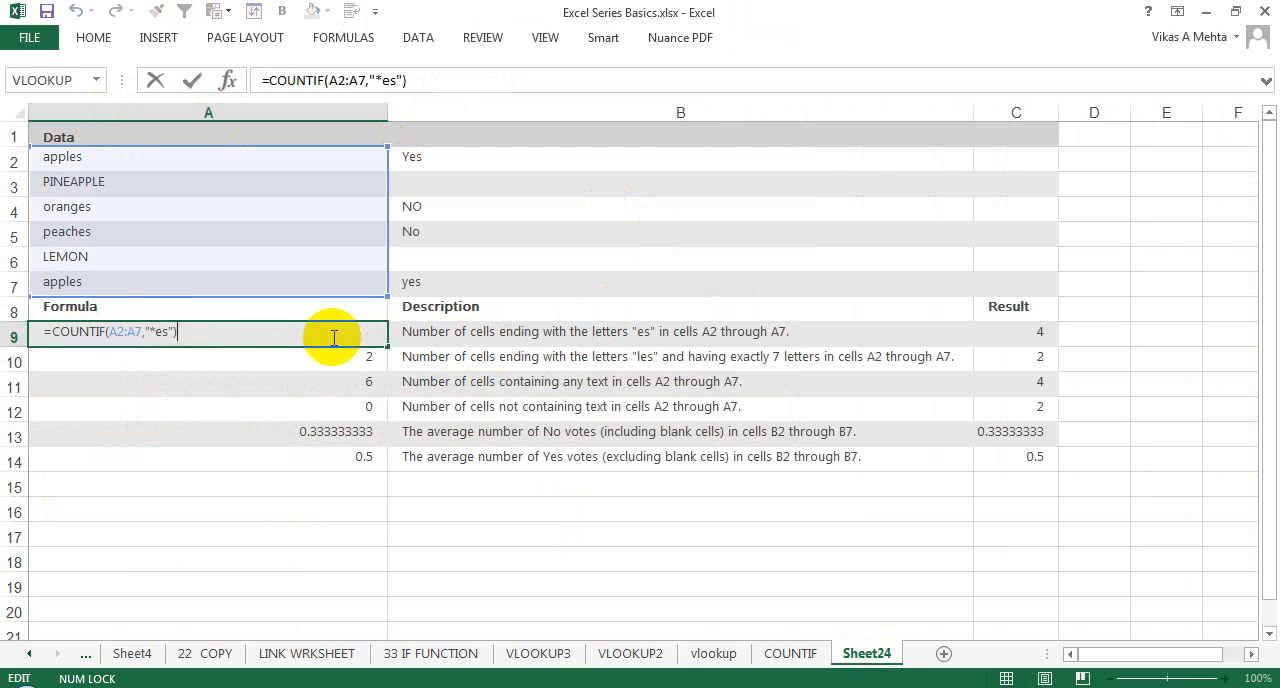
left_click(163, 333)
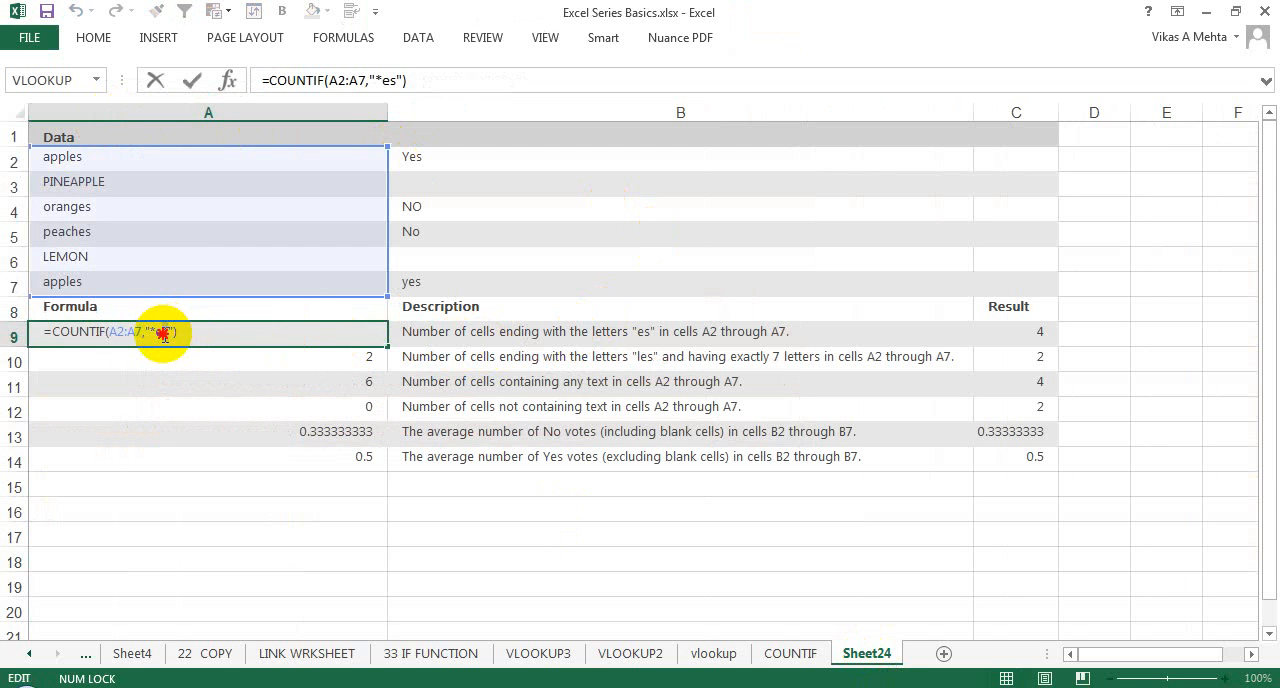
left_click_drag(163, 334, 151, 334)
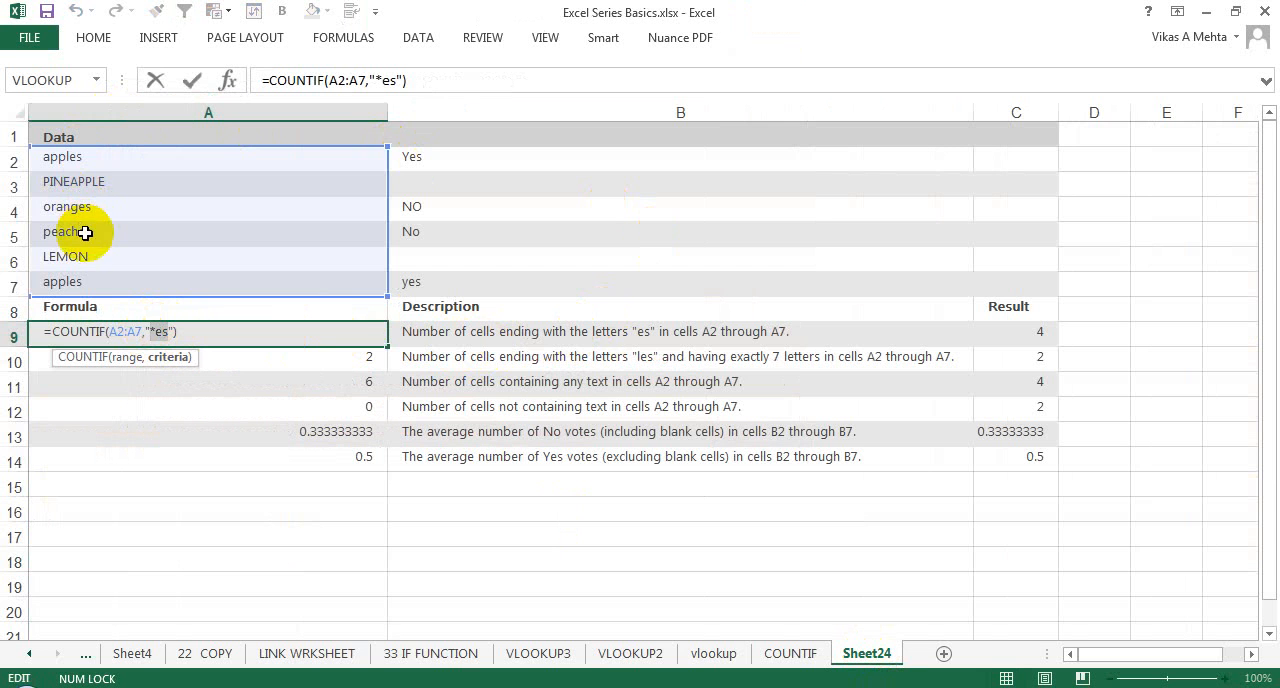
key("Escape")
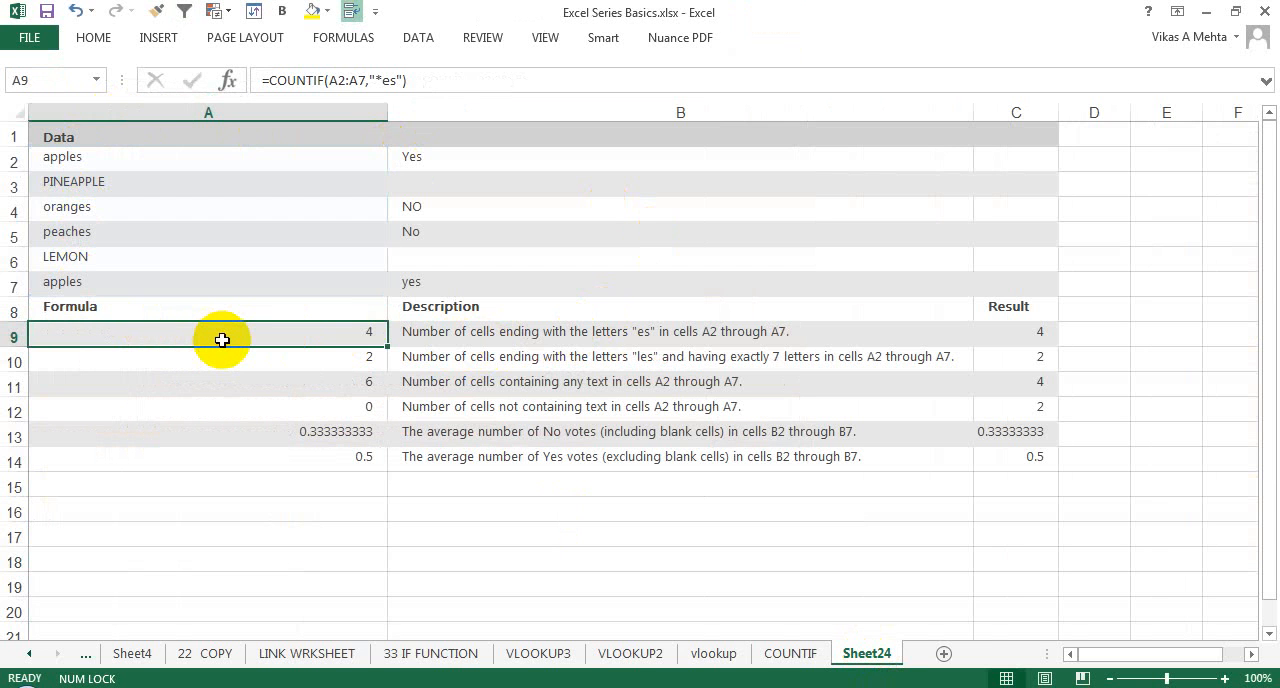
double_click(222, 340)
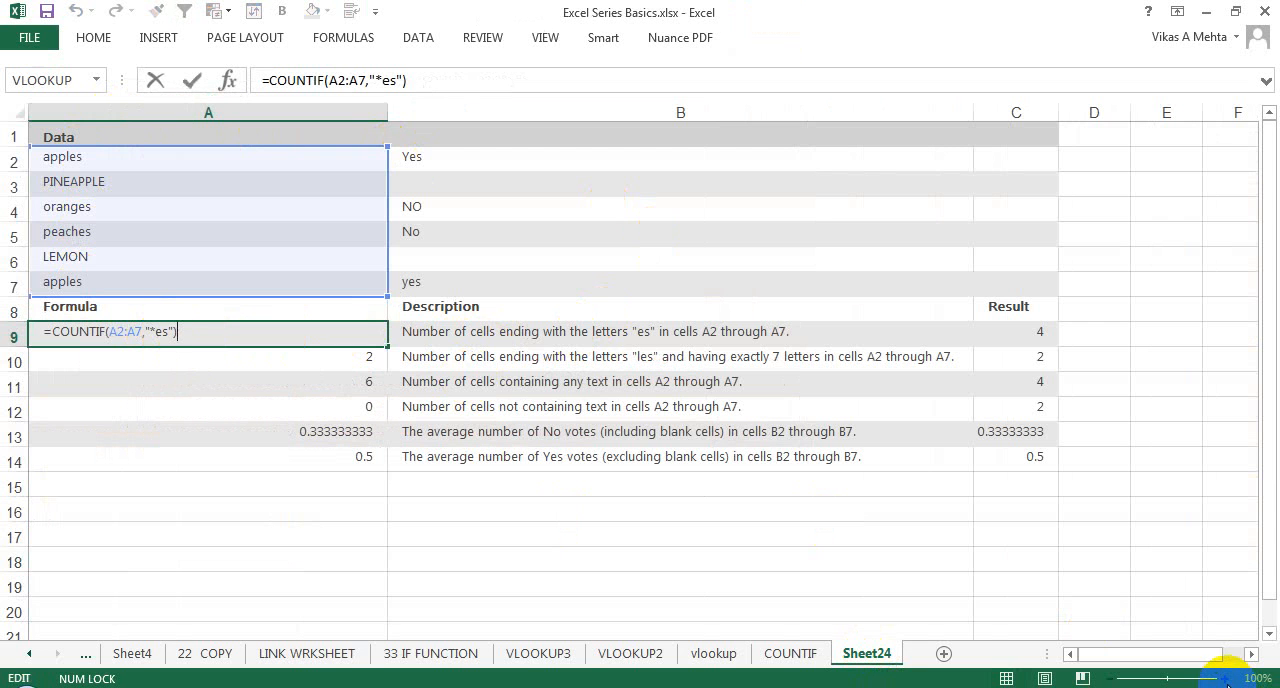
key("Escape")
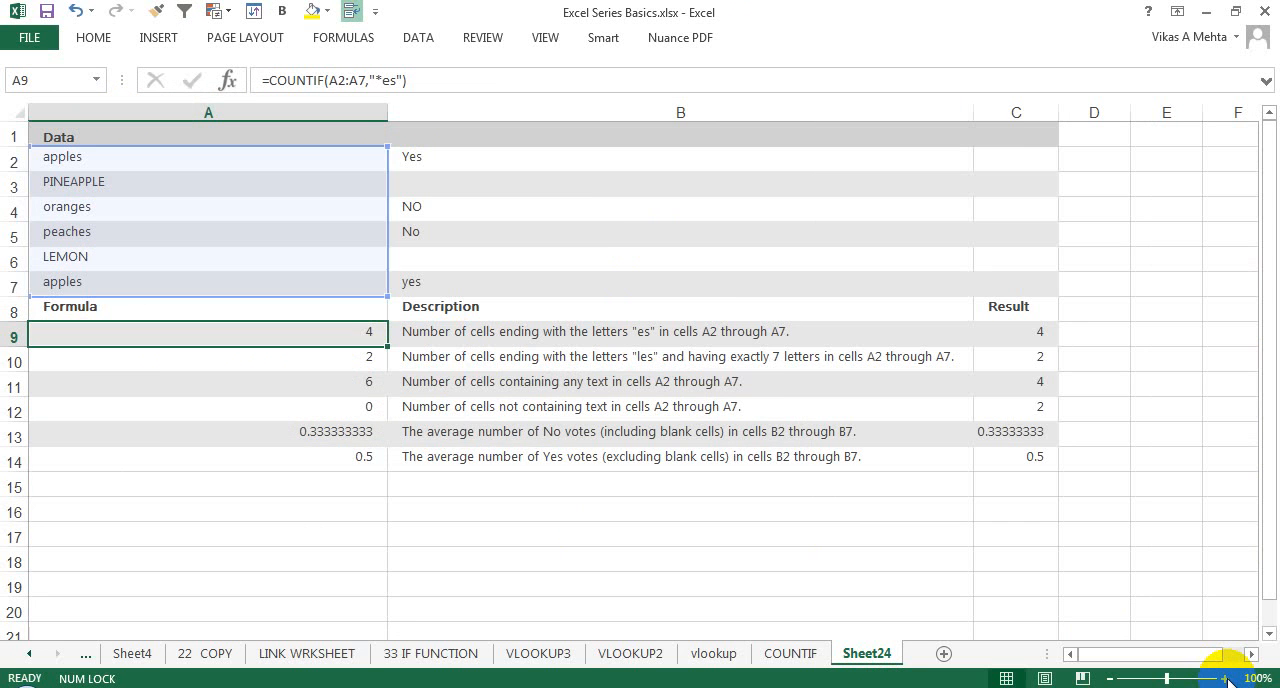
left_click(1226, 679)
double_click(1226, 679)
left_click(1226, 679)
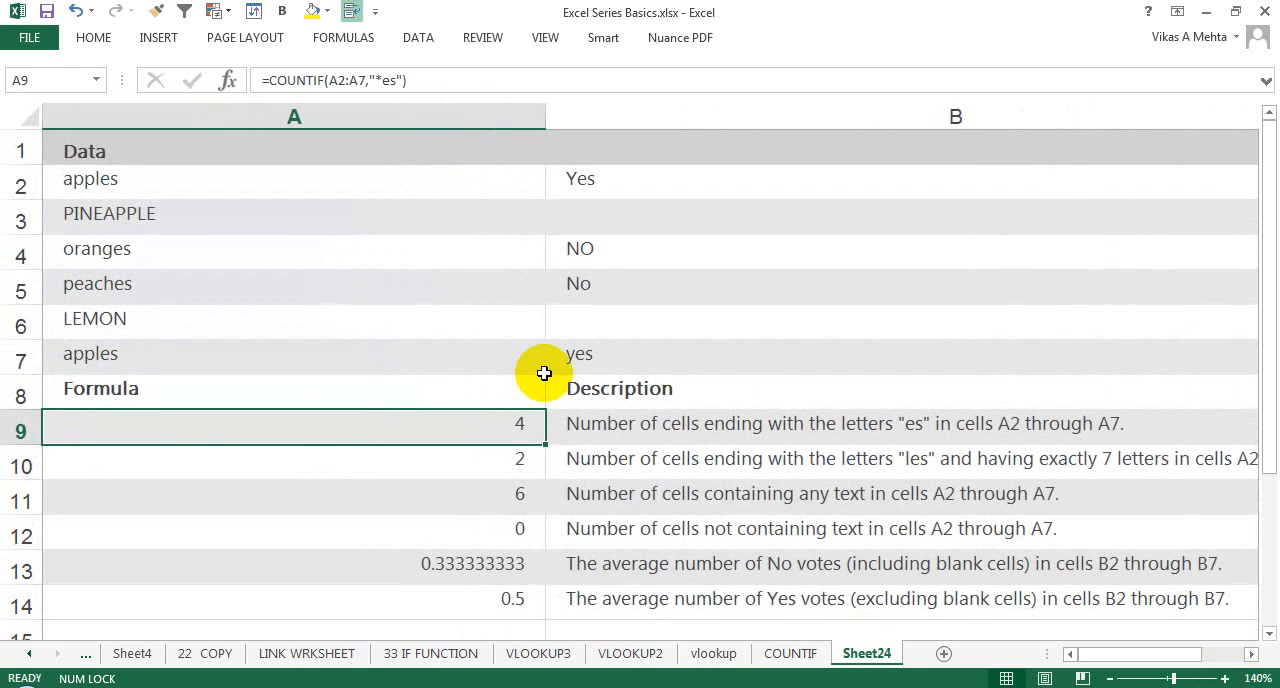
double_click(472, 424)
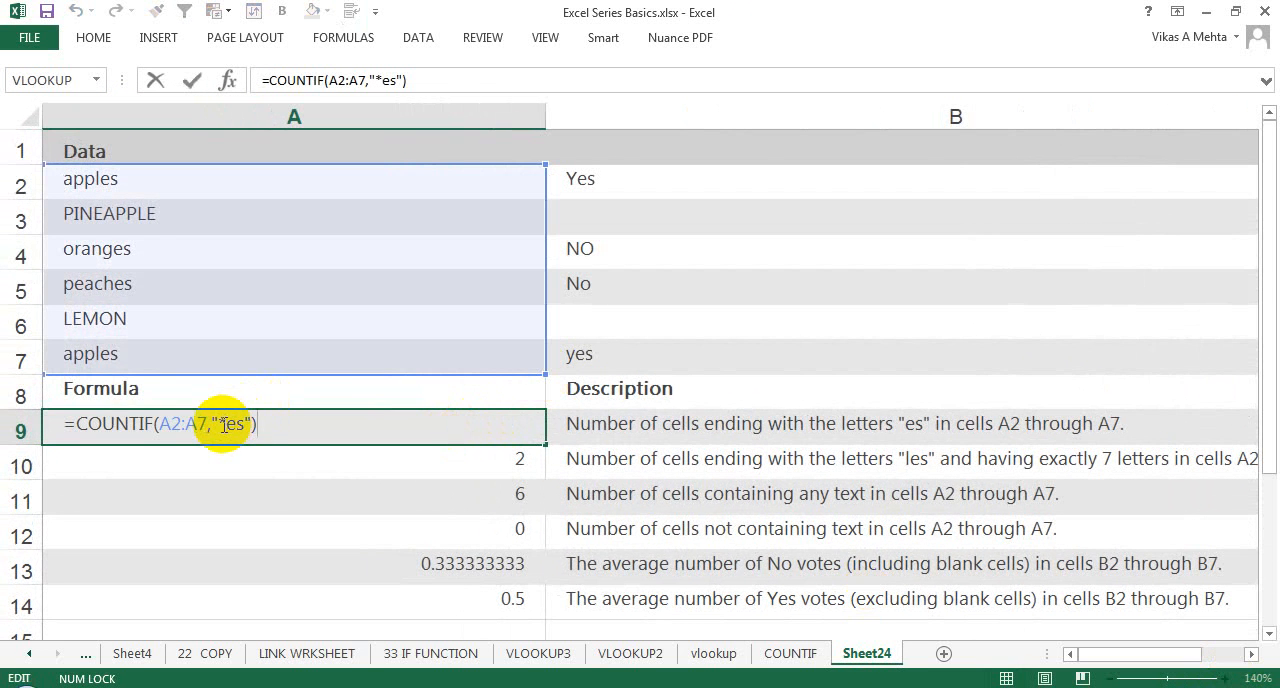
Step: Replace the entry in A3 with apples to test the A9 count, and undo the change
left_click(113, 220)
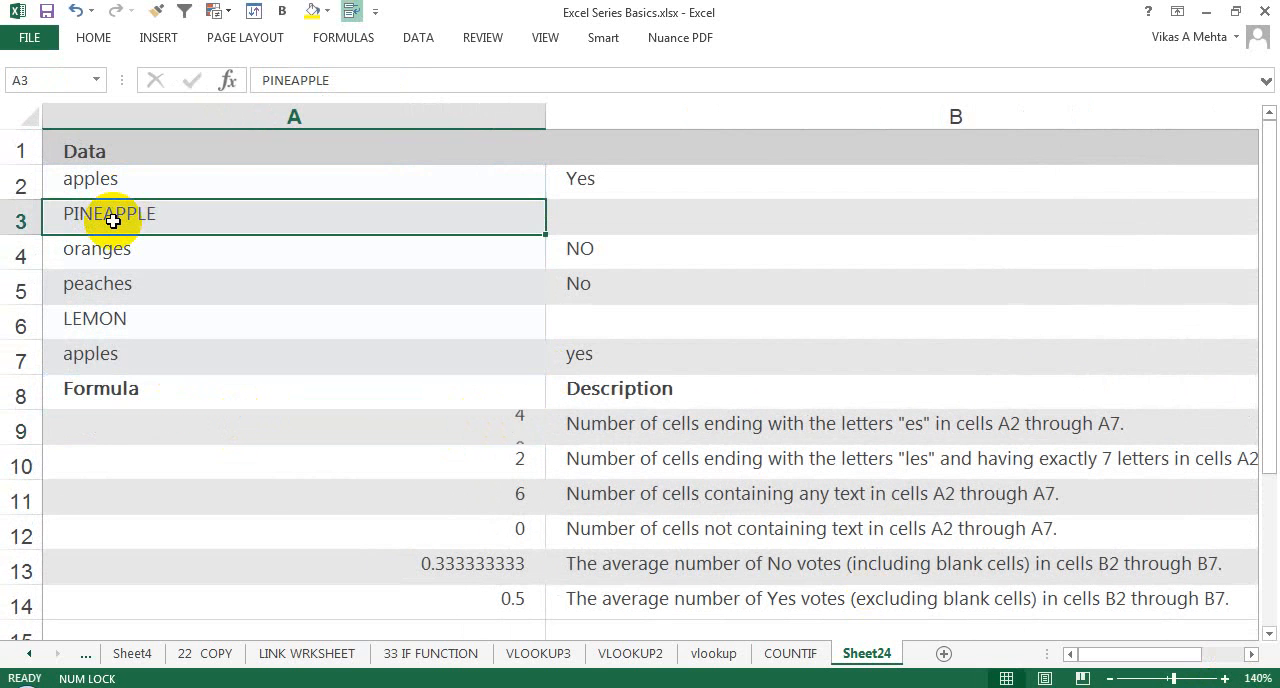
type("appl")
key("Return")
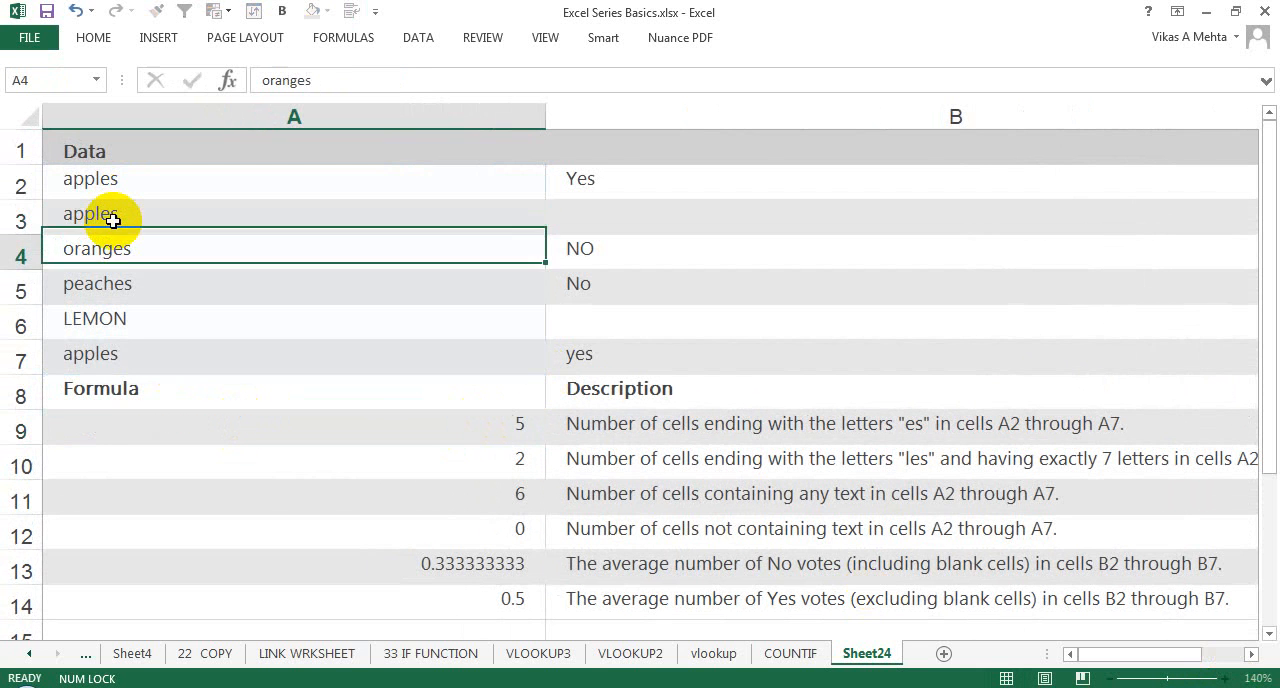
left_click(494, 423)
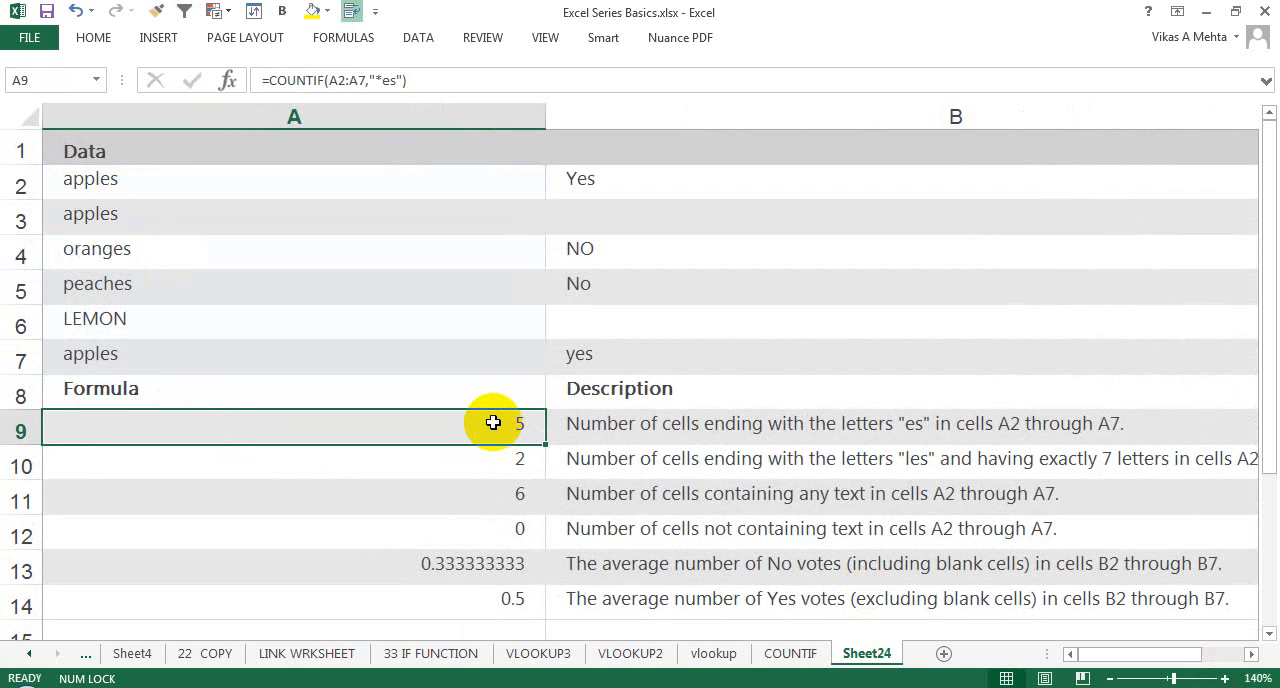
key("ctrl+z")
Step: Examine the "?????es" criterion in the A10 COUNTIF formula and compare it with the apples entries in A7 and A2
double_click(477, 461)
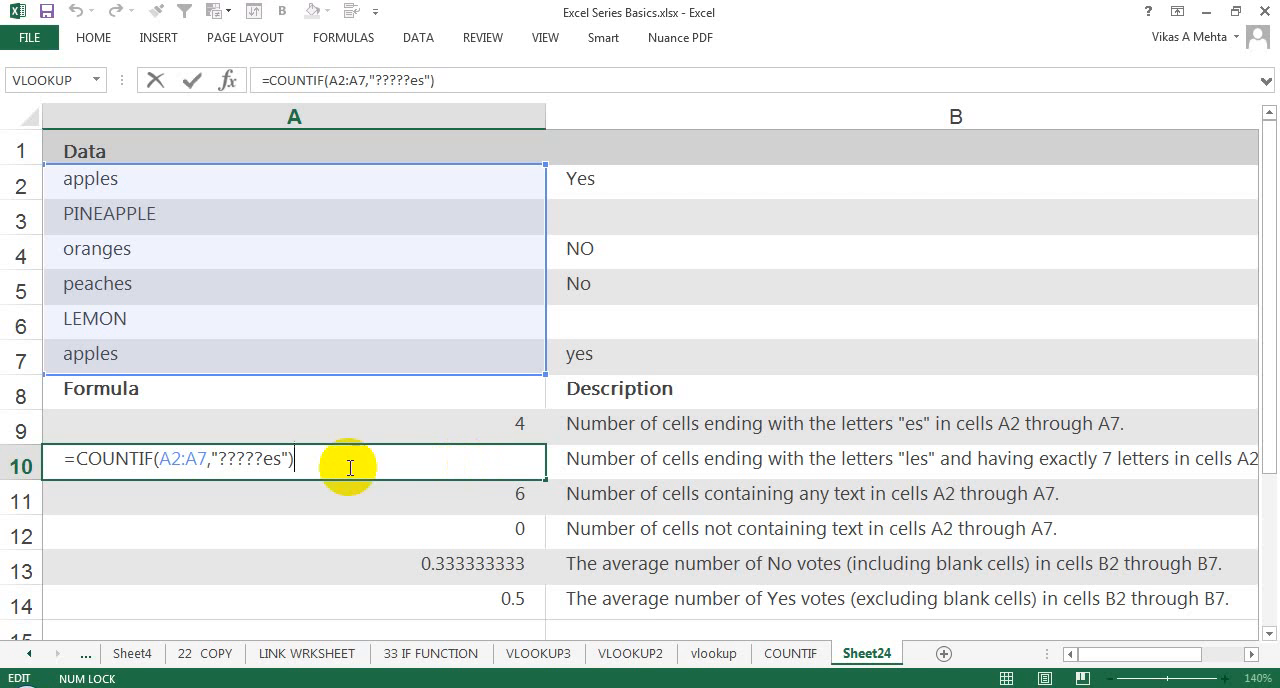
left_click_drag(282, 460, 218, 458)
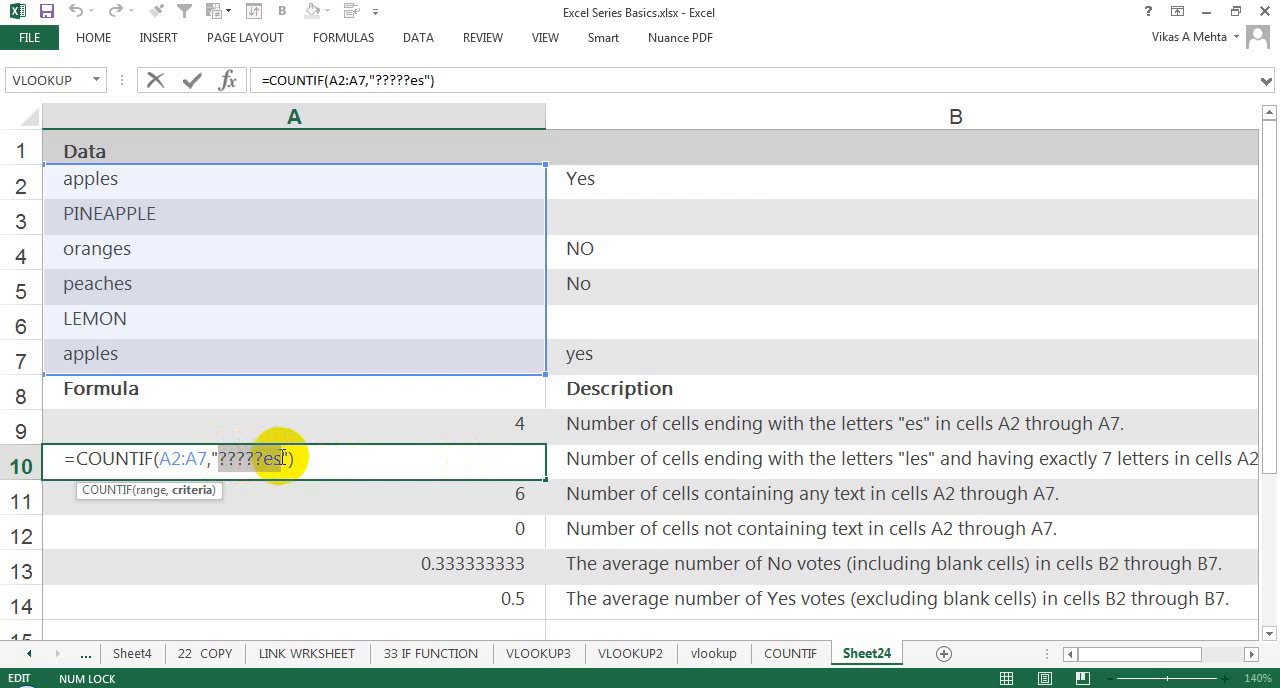
key("Escape")
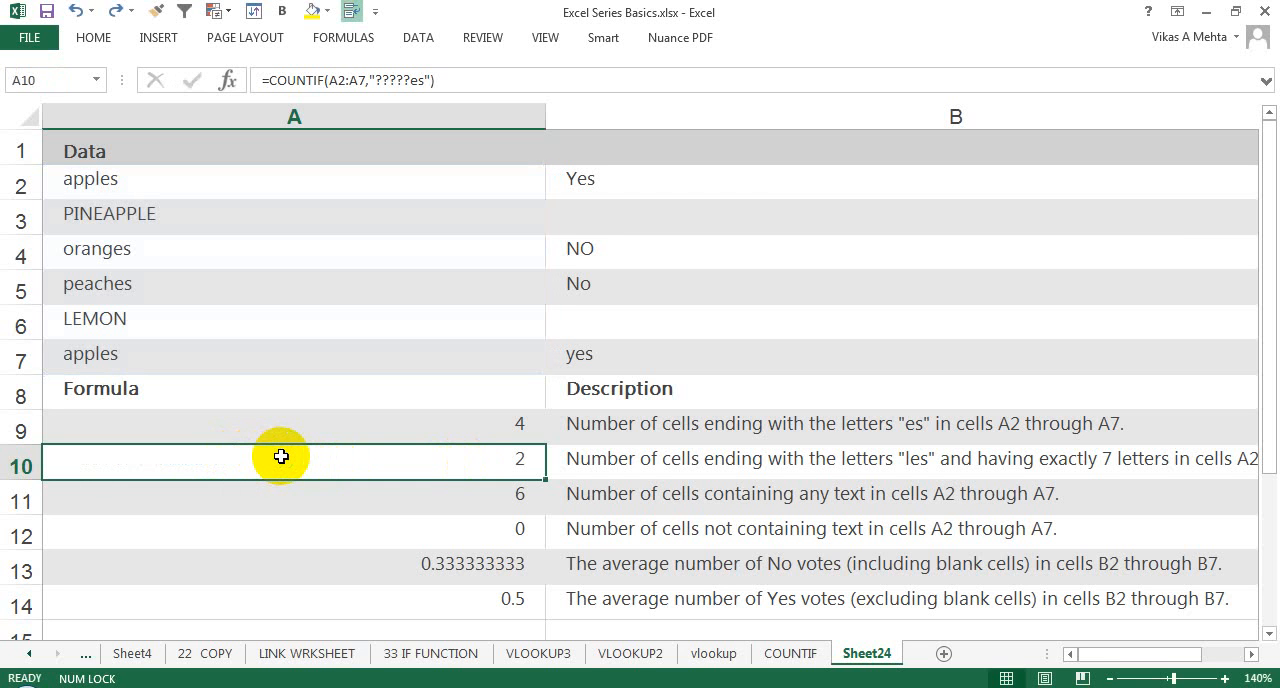
double_click(281, 456)
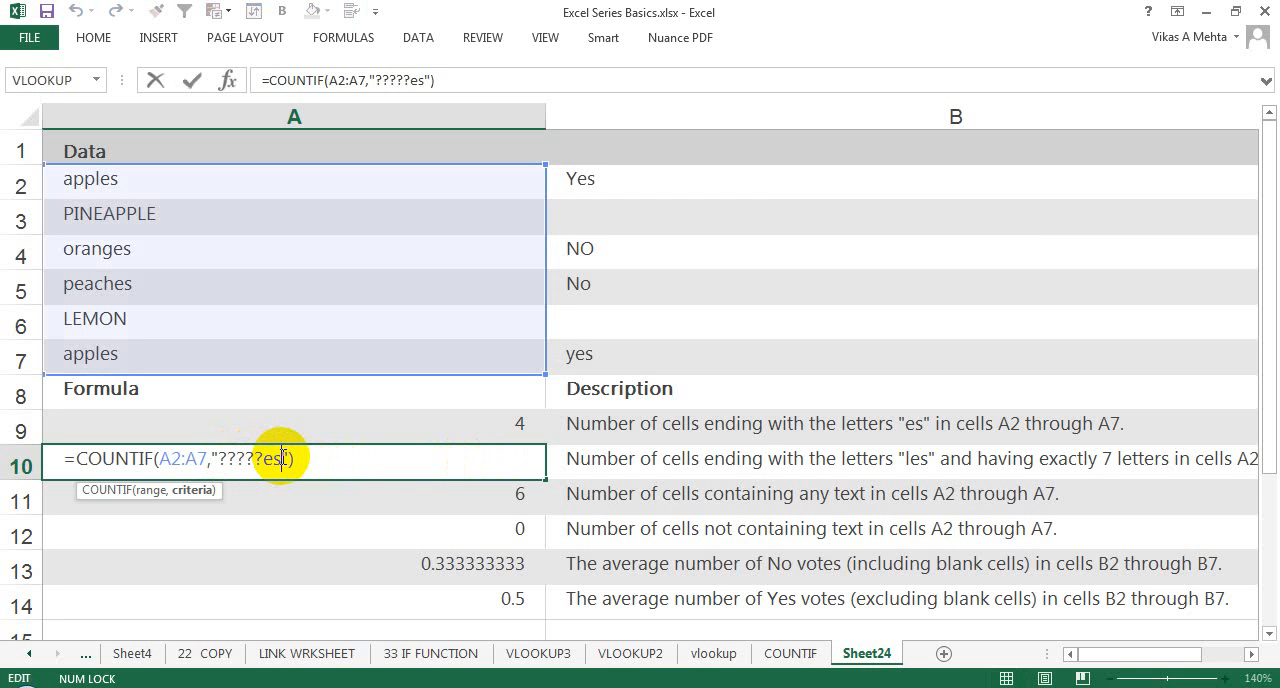
key("Escape")
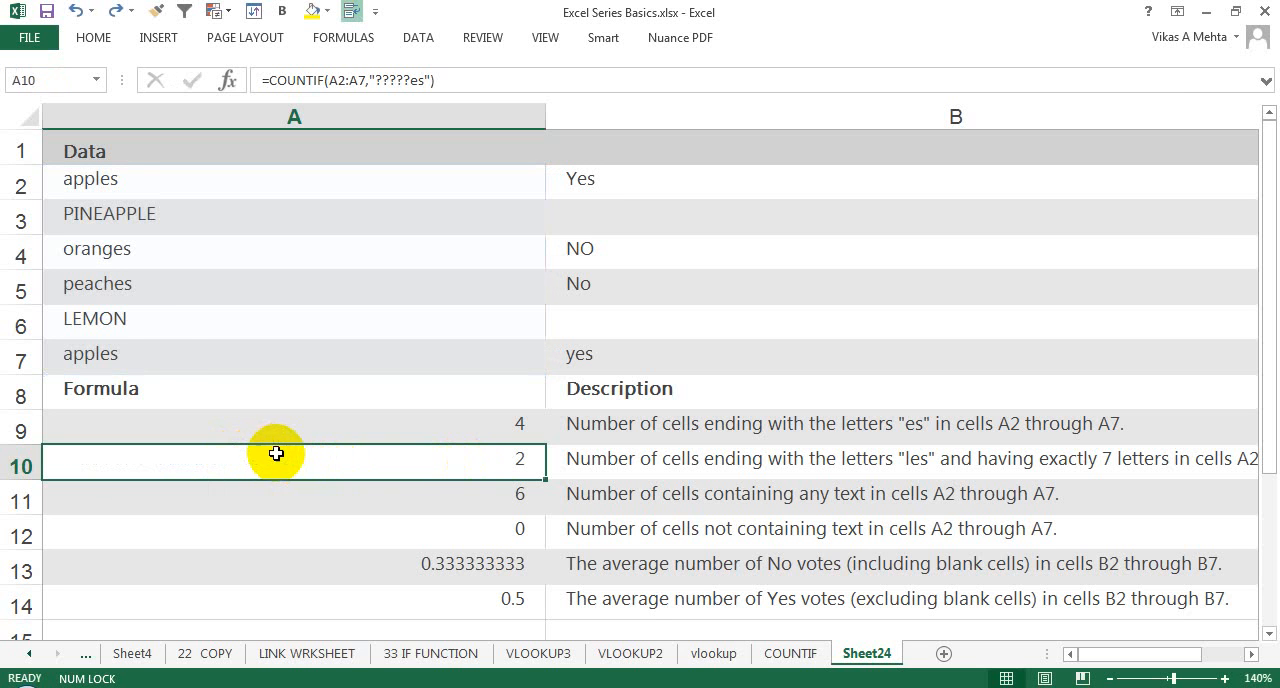
left_click(149, 354)
left_click(129, 187)
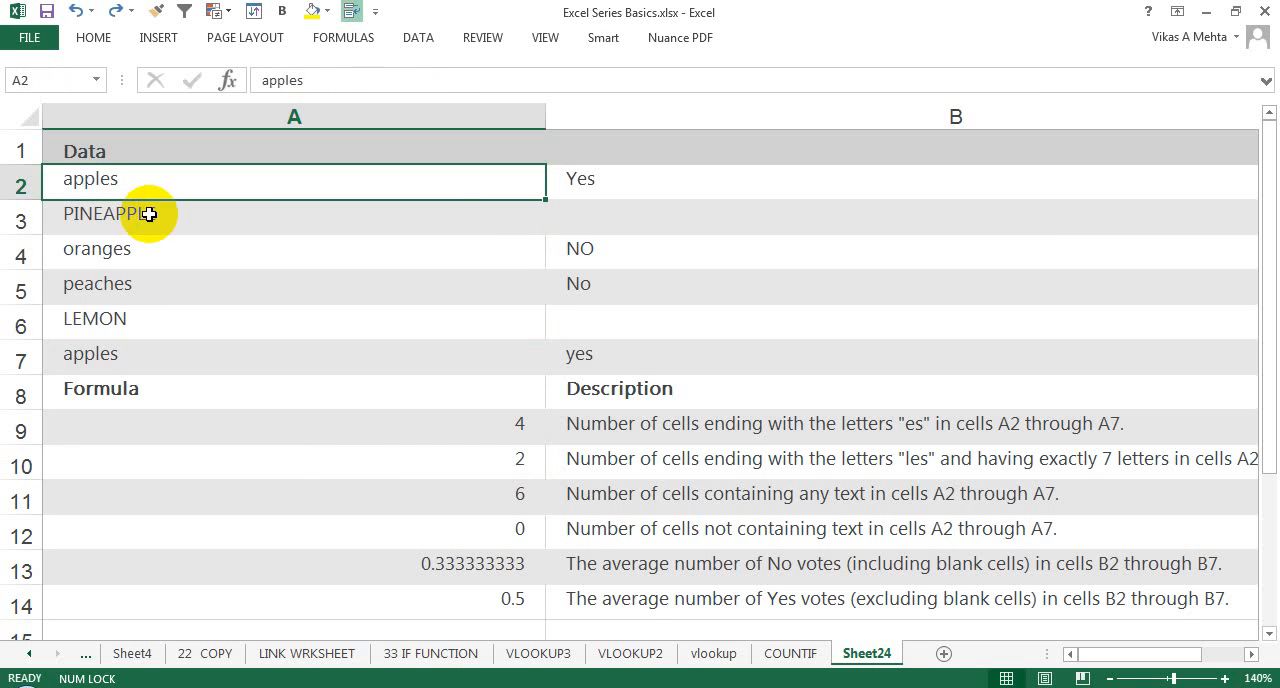
Step: Review the A11 formula's "*" criterion for any text and the A12 formula's "<>"&"*" criterion for non-text cells
double_click(373, 492)
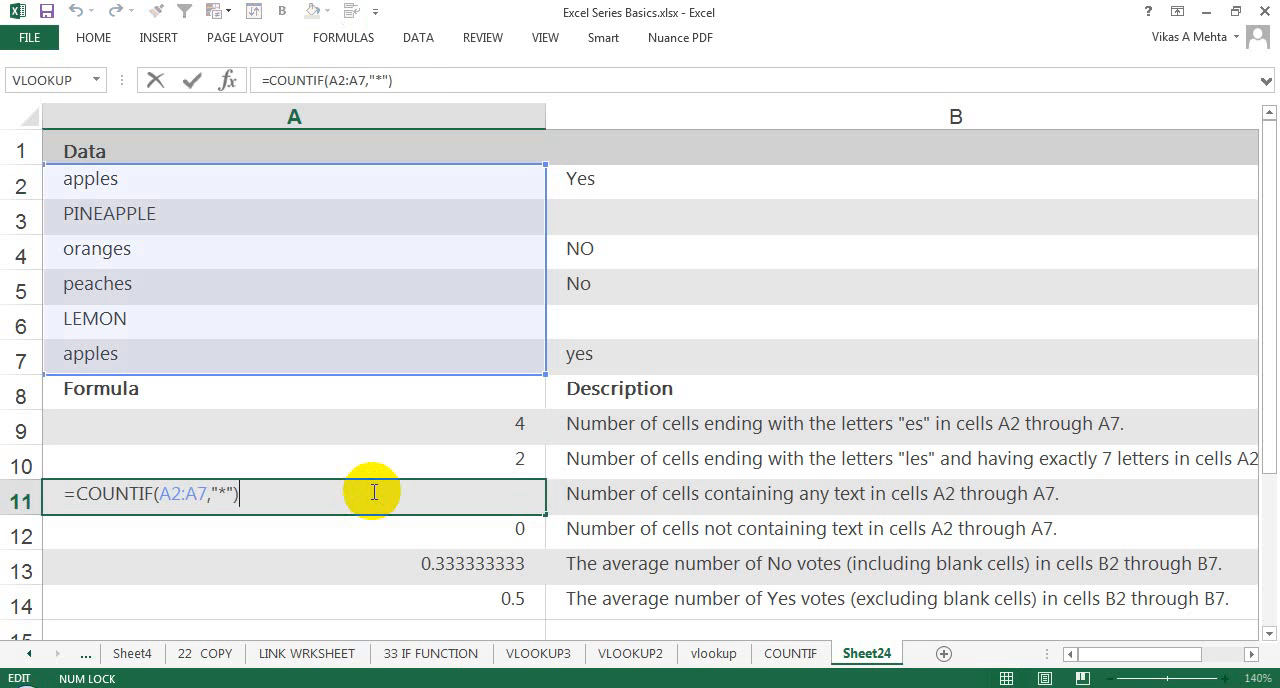
key("Escape")
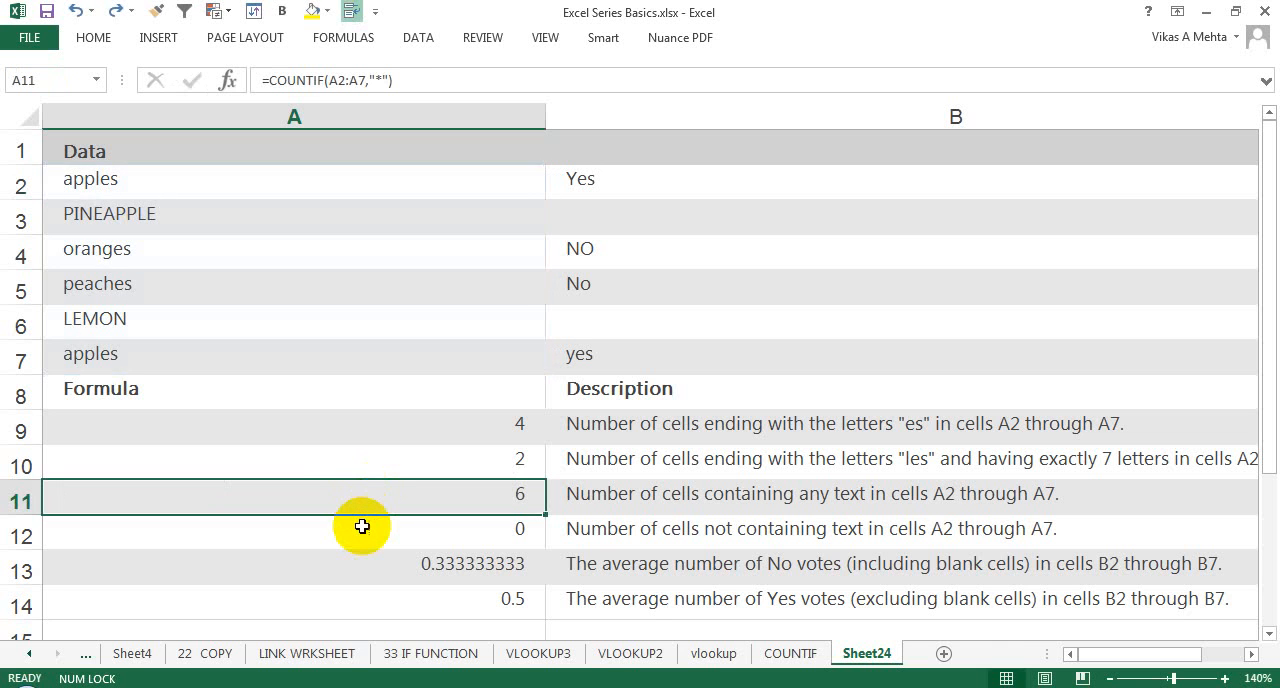
double_click(364, 527)
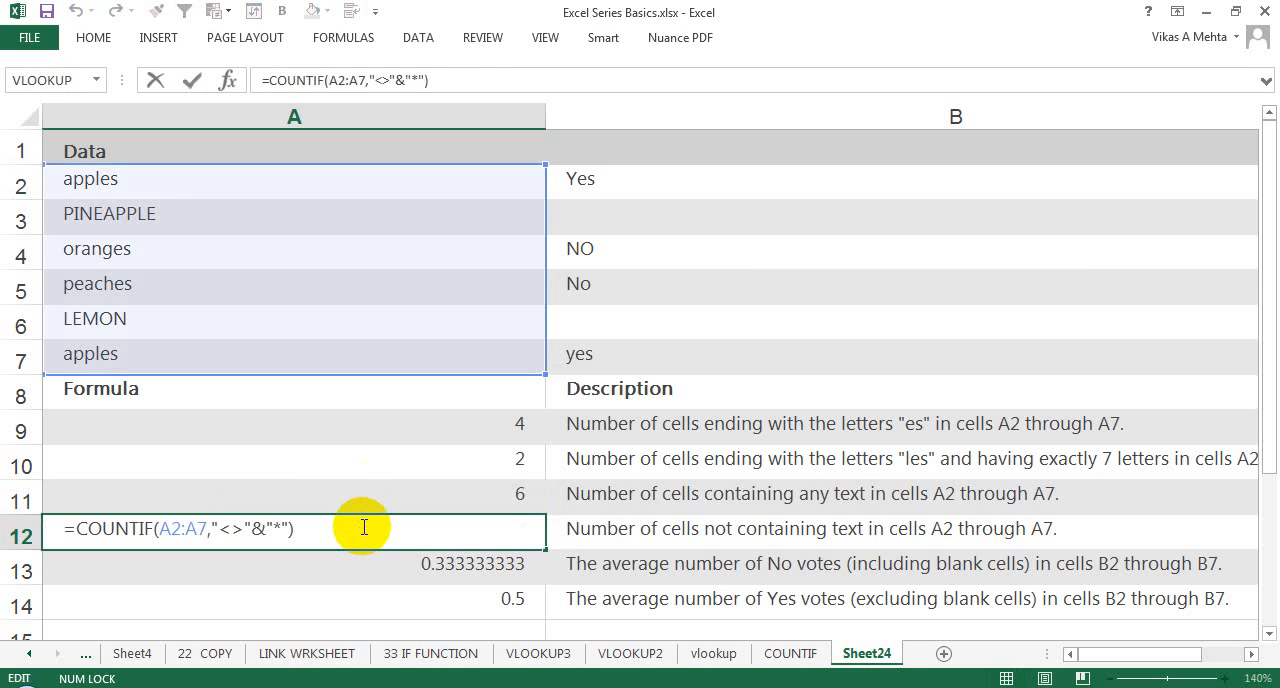
key("ctrl+Return")
Step: Review the A13 and A14 formulas that average the No and Yes votes in B2:B7 using COUNTIF and ROWS
key("Down")
key("F2")
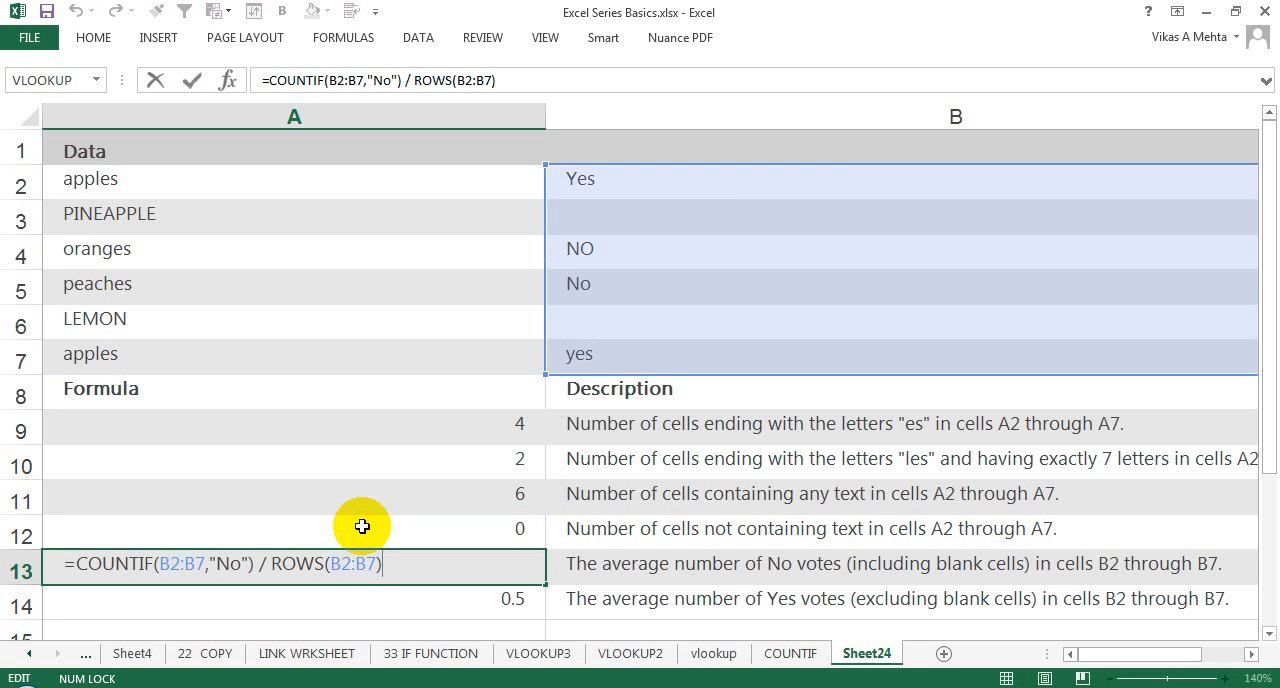
key("ctrl+Return")
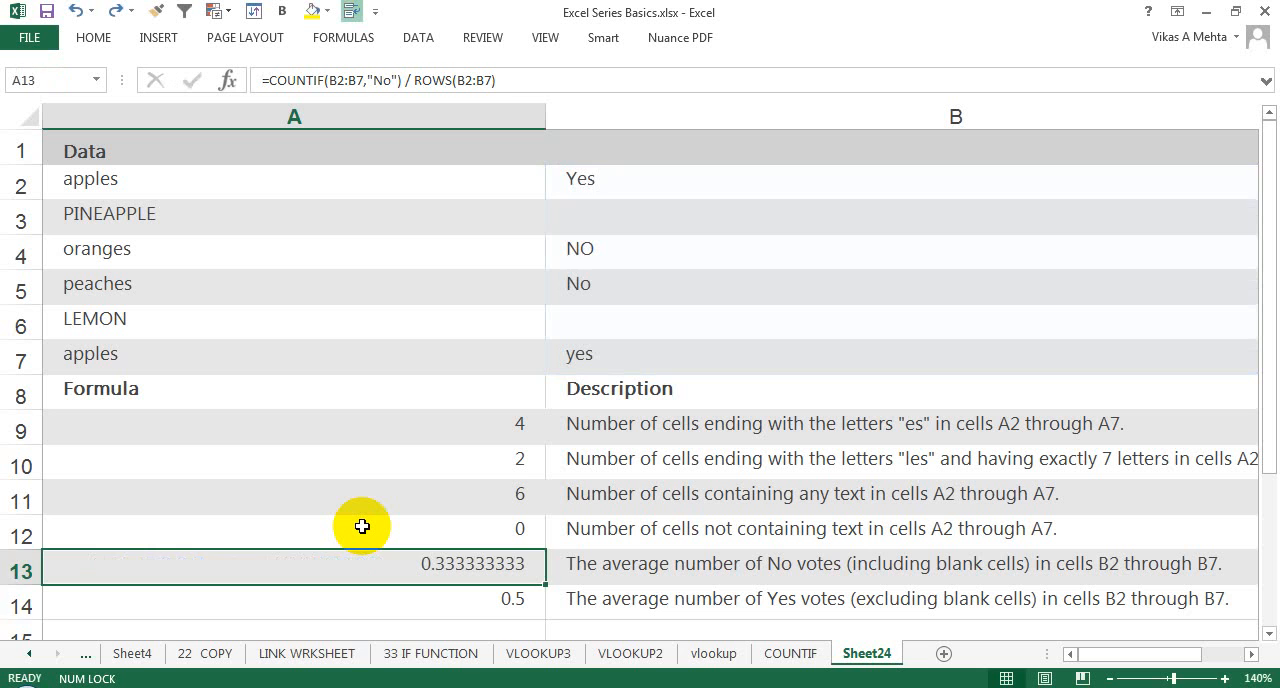
key("Down")
key("F2")
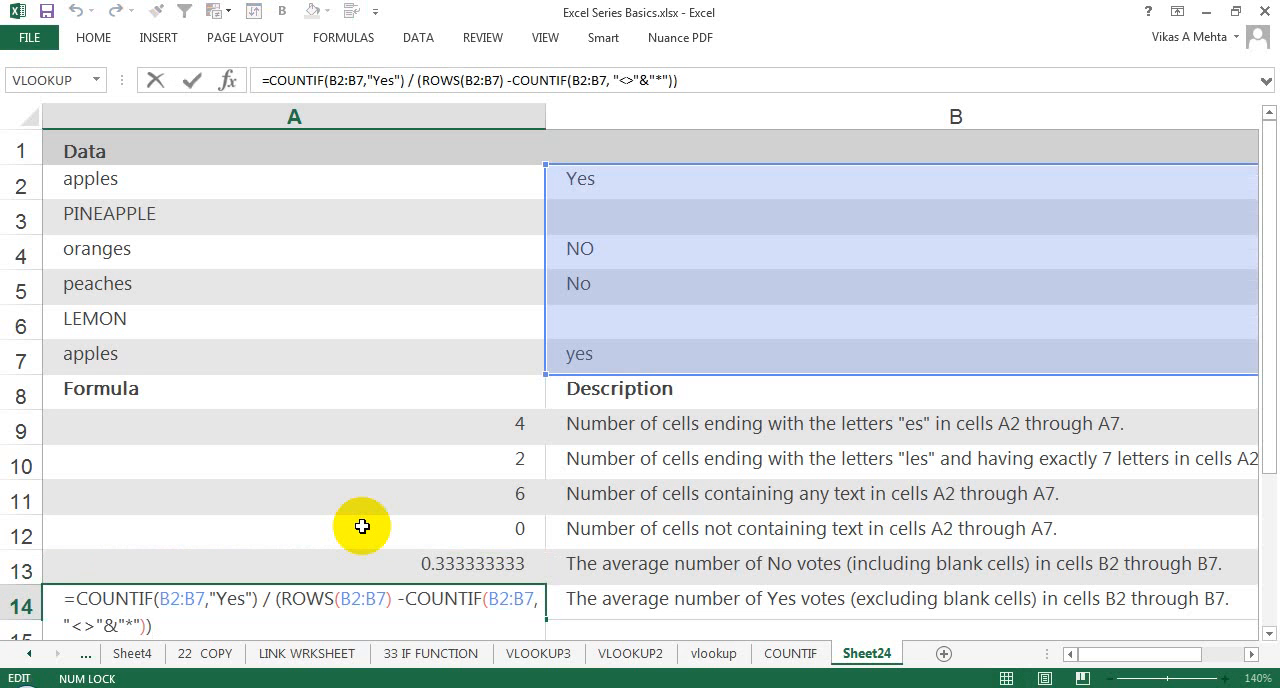
key("ctrl+Return")
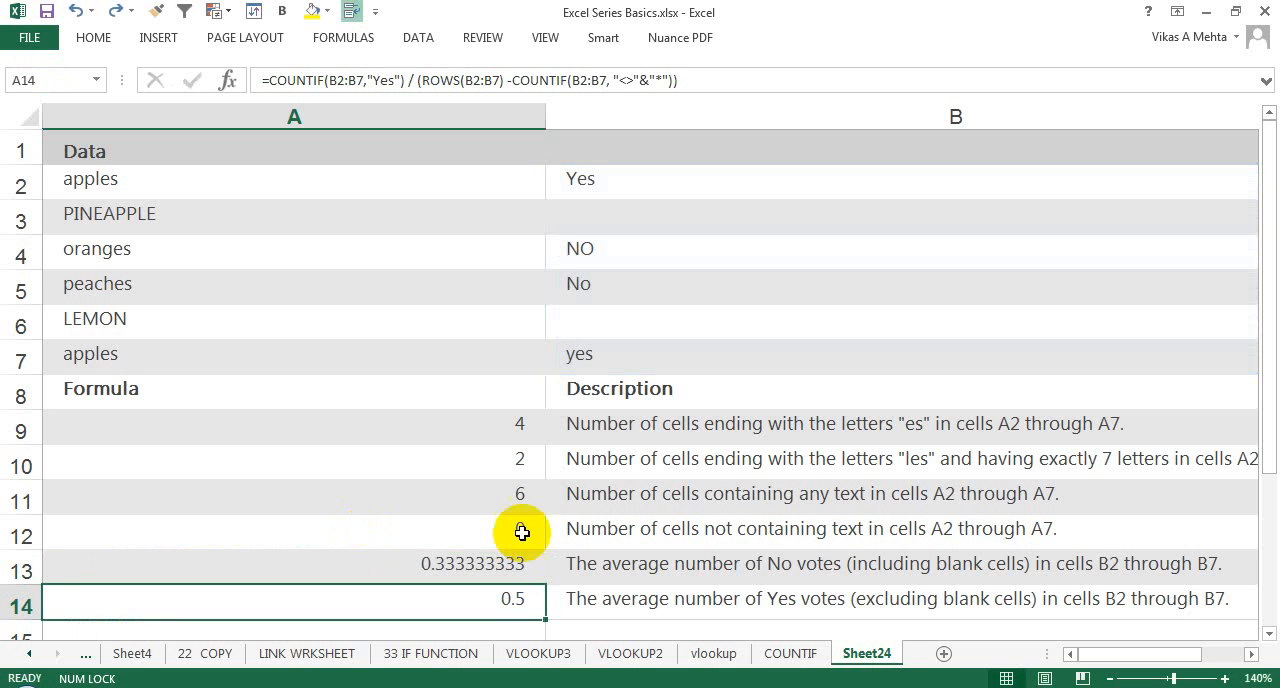
Step: Switch to the COUNTIF sheet and narrow column B until the SUMIF example in column E fits in view
left_click(791, 653)
left_click(845, 399)
key("Right")
key("Right")
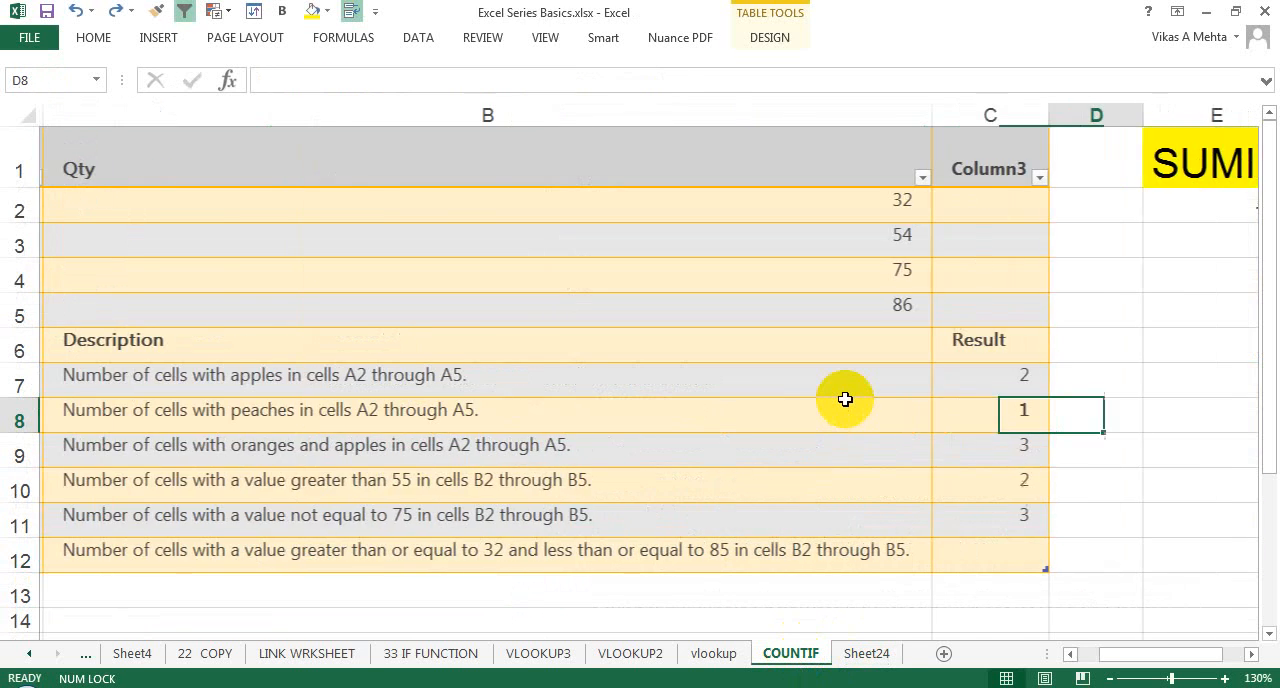
key("Left")
key("Left")
key("Left")
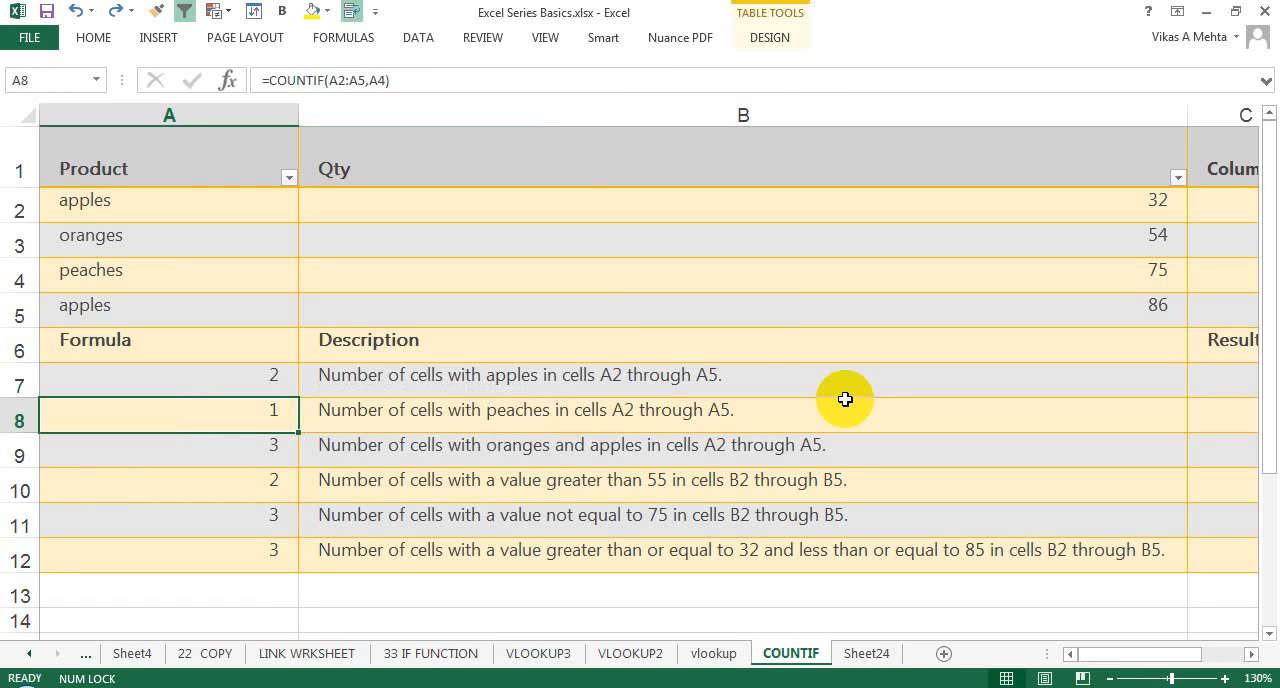
left_click_drag(1187, 110, 653, 118)
Step: Select both apples entries, A2 and A5, together with their quantities in B2 and B5 to check their sum
left_click(449, 203)
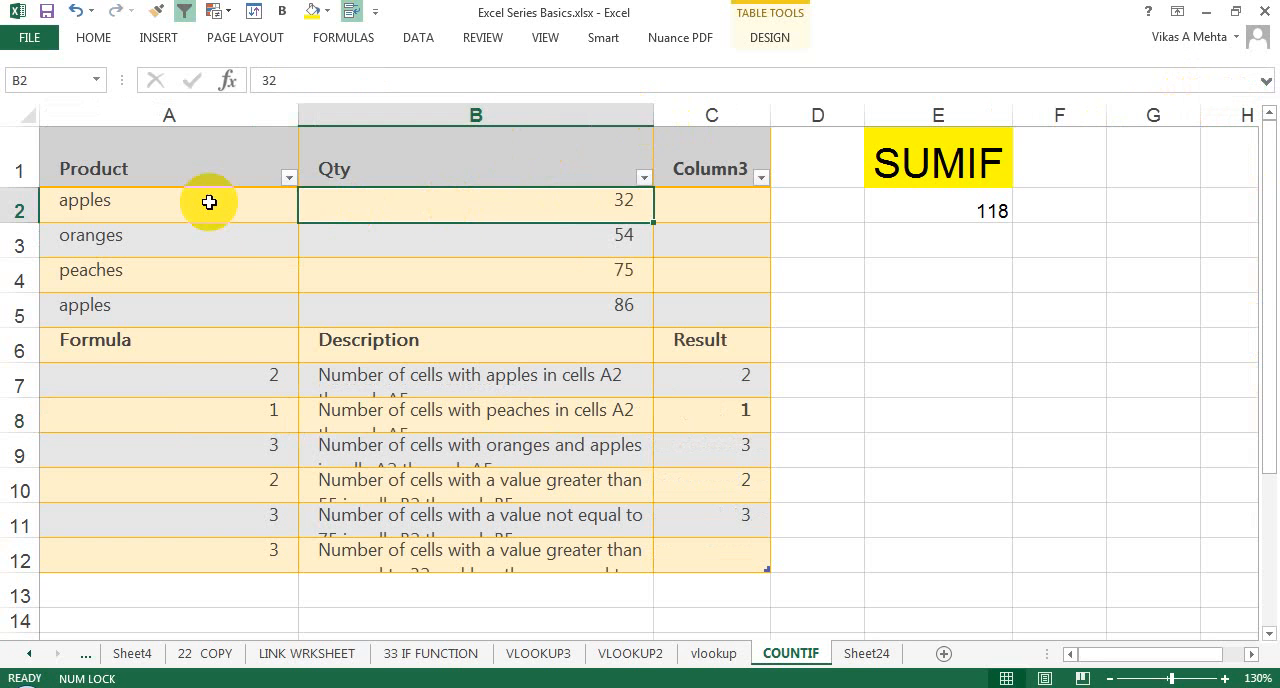
left_click(208, 202)
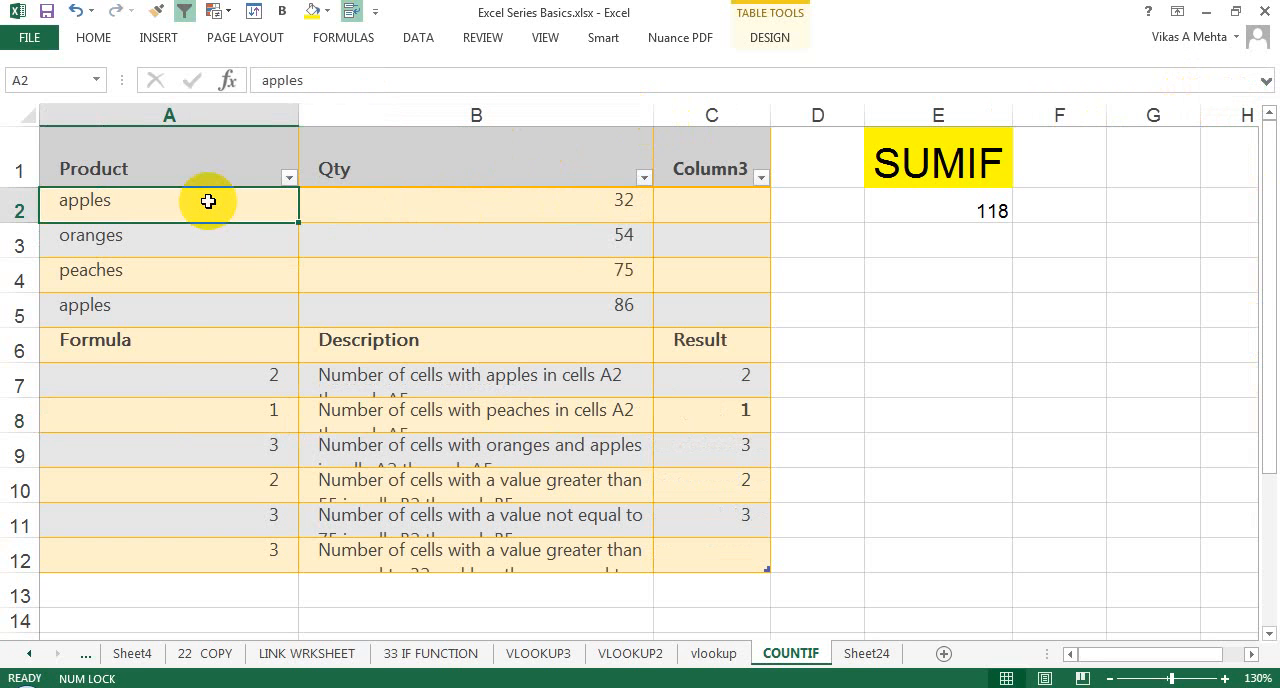
left_click(163, 309)
left_click(210, 205, "ctrl")
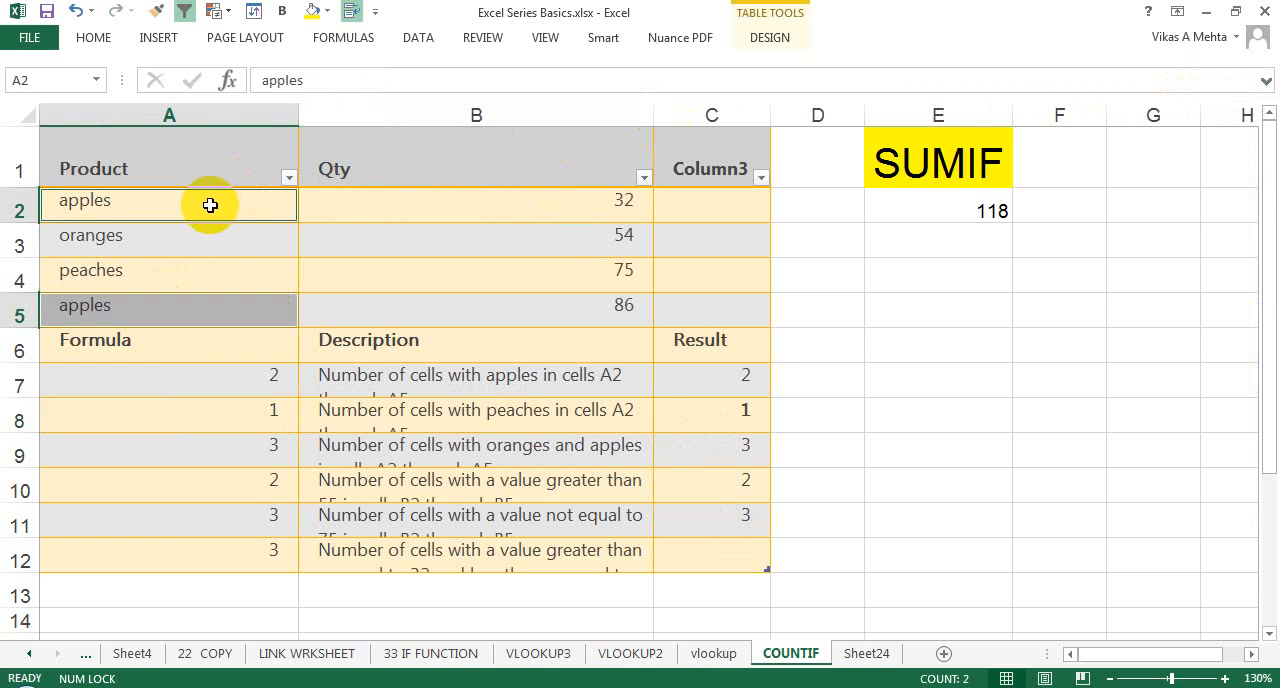
left_click(474, 205, "ctrl")
left_click(471, 308, "ctrl")
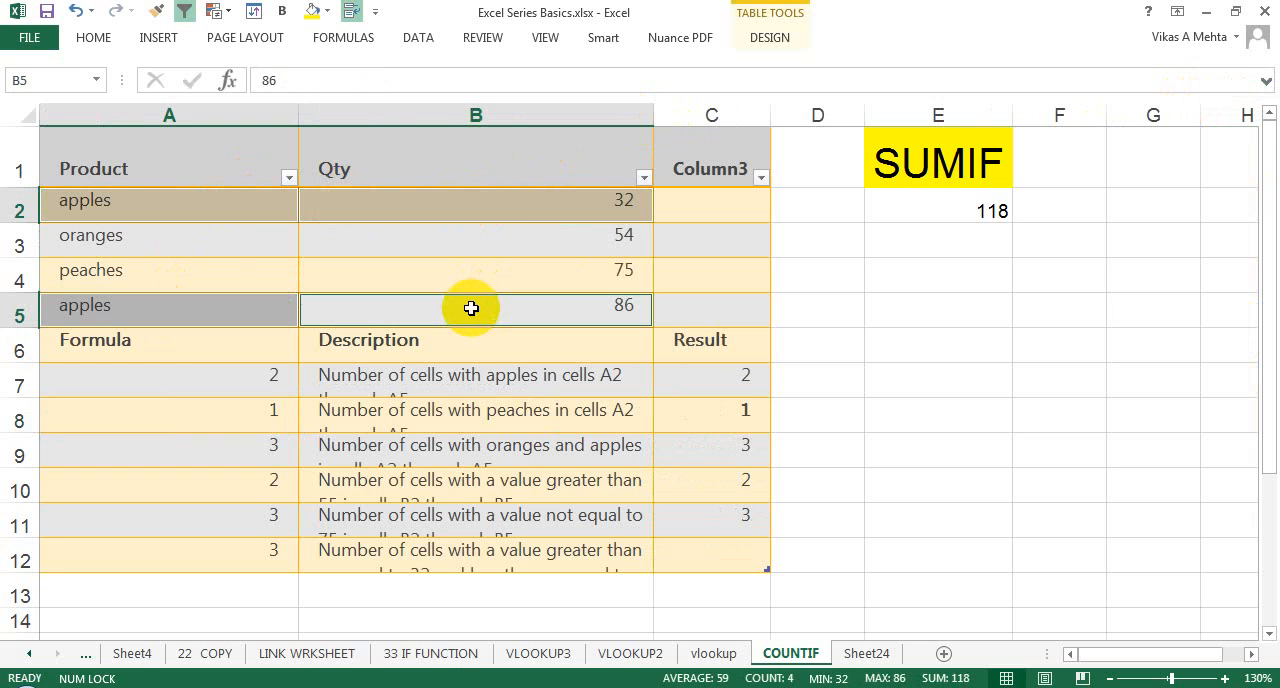
Step: View the Product column's filter options and close them without applying a filter
left_click(500, 204)
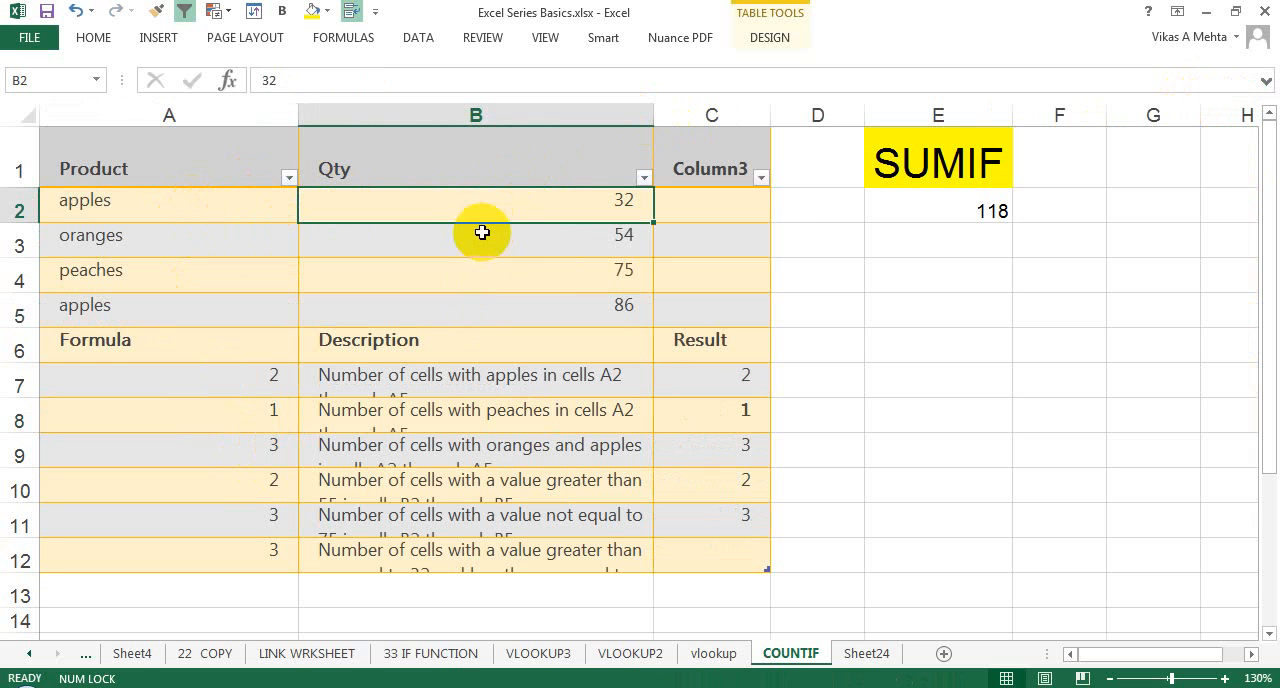
left_click(289, 180)
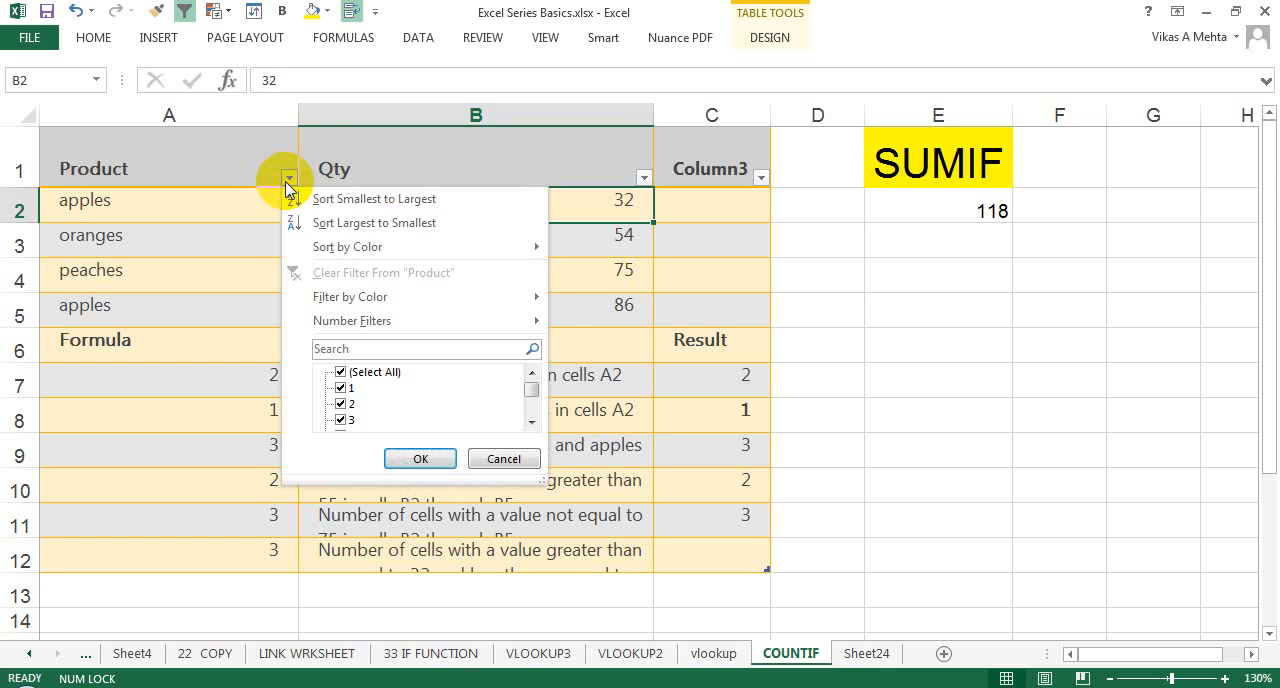
left_click(238, 210)
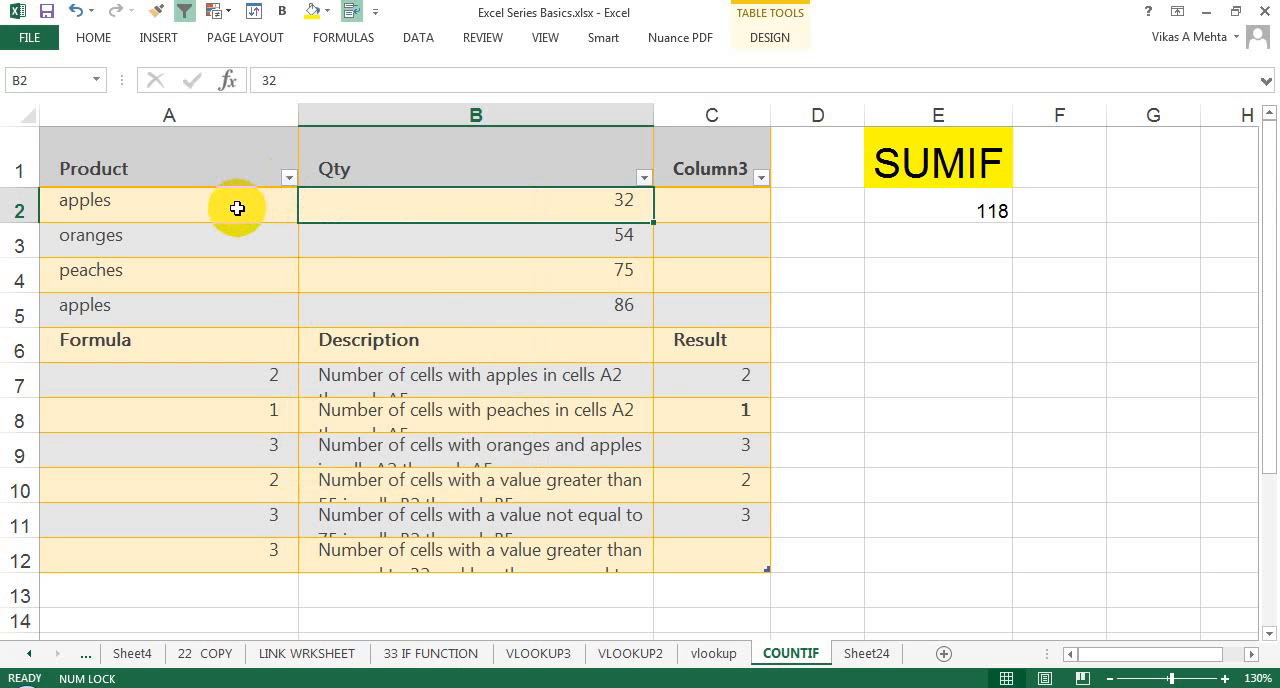
Step: Inspect the SUMIF formula in E2 and its range argument A2:A5, leaving the formula as it is
left_click(891, 230)
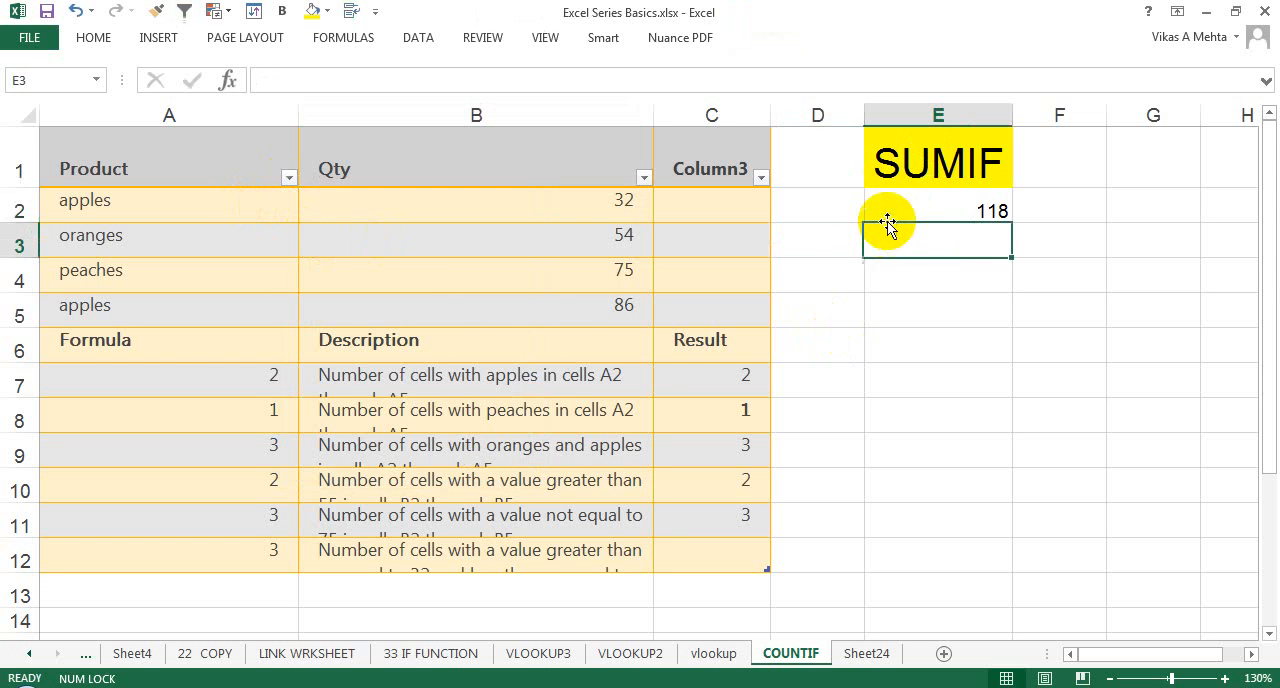
left_click(929, 204)
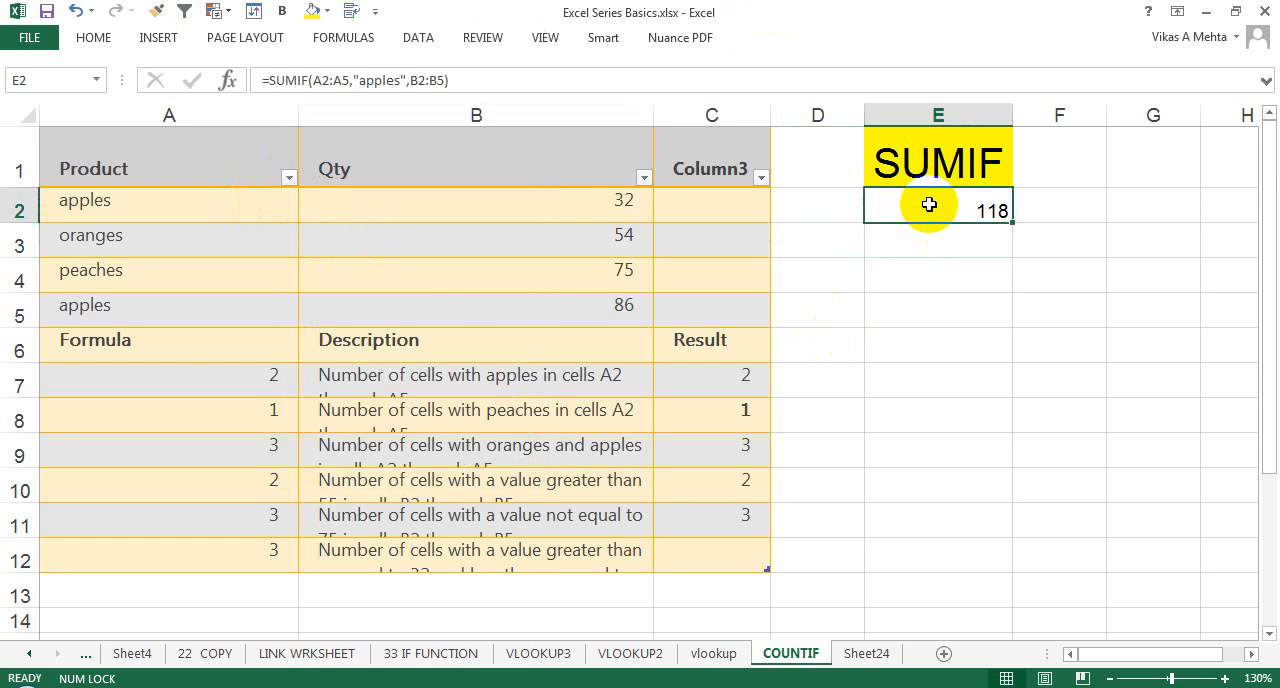
double_click(929, 204)
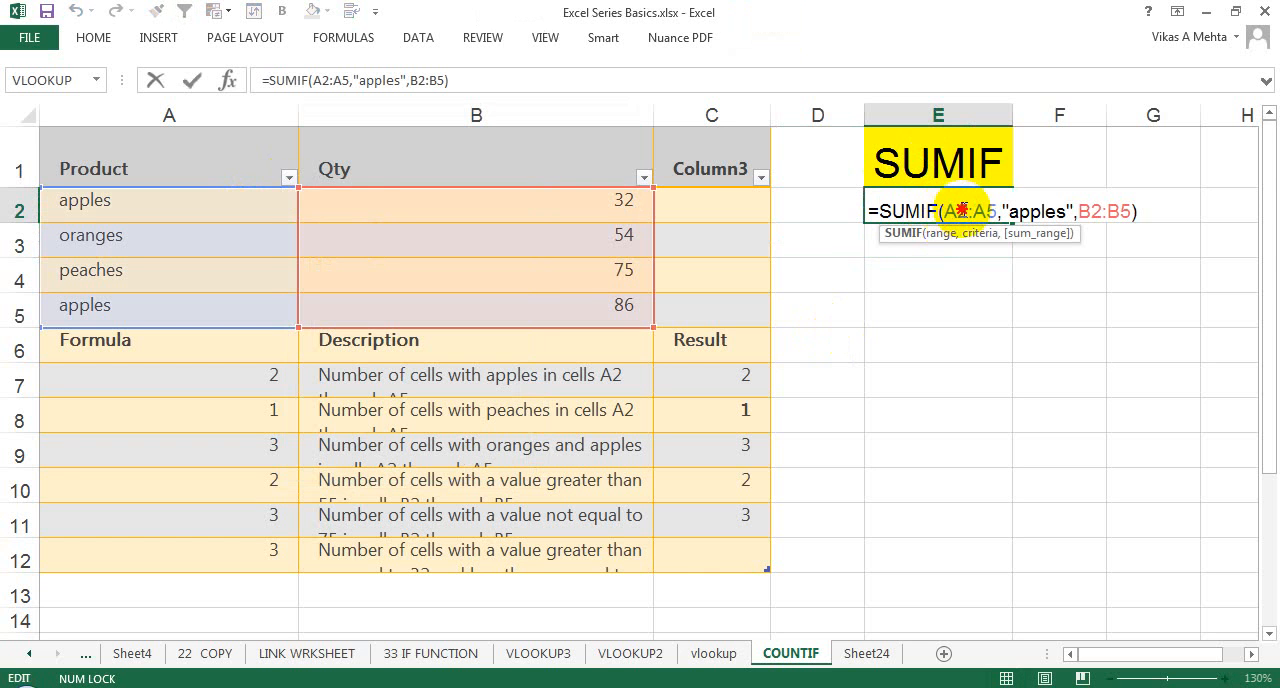
double_click(962, 209)
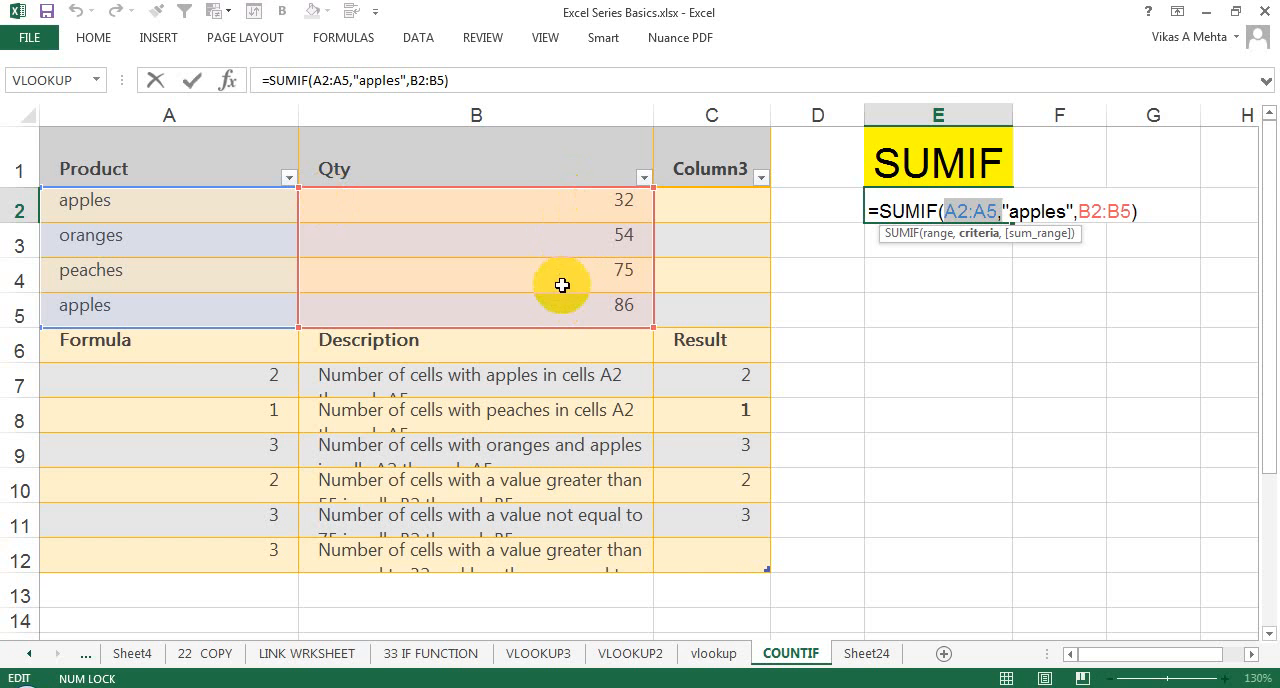
key("Return")
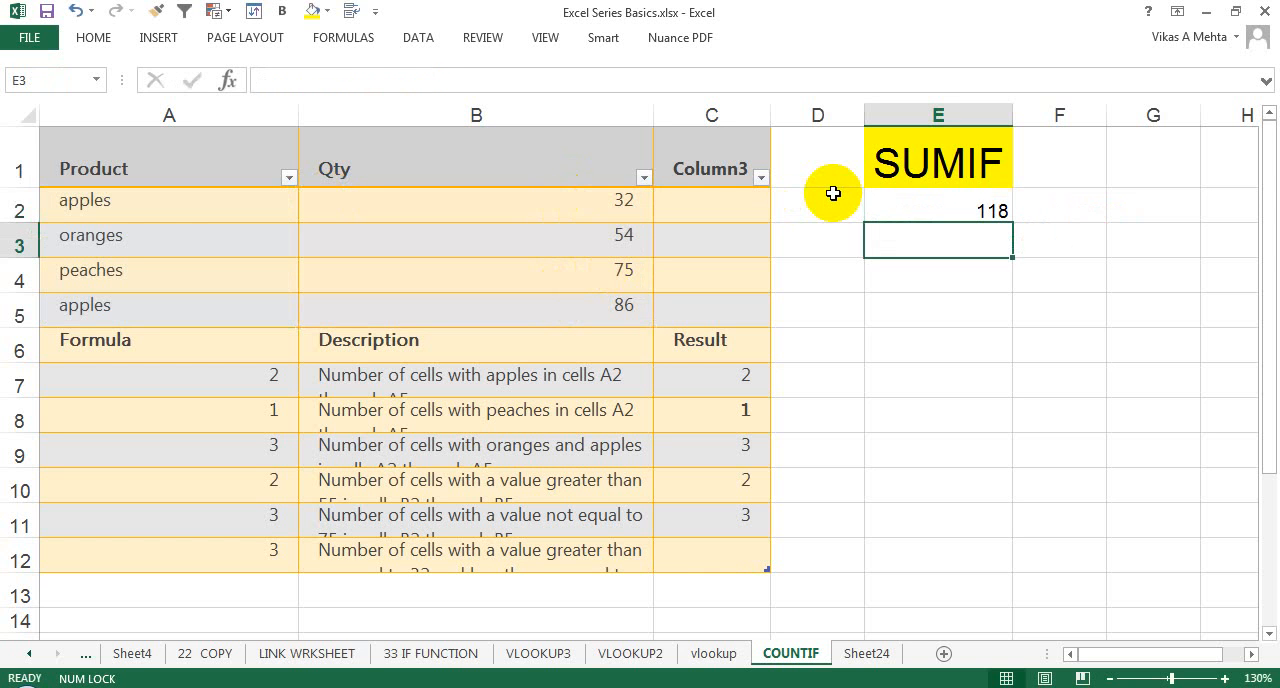
key("Up")
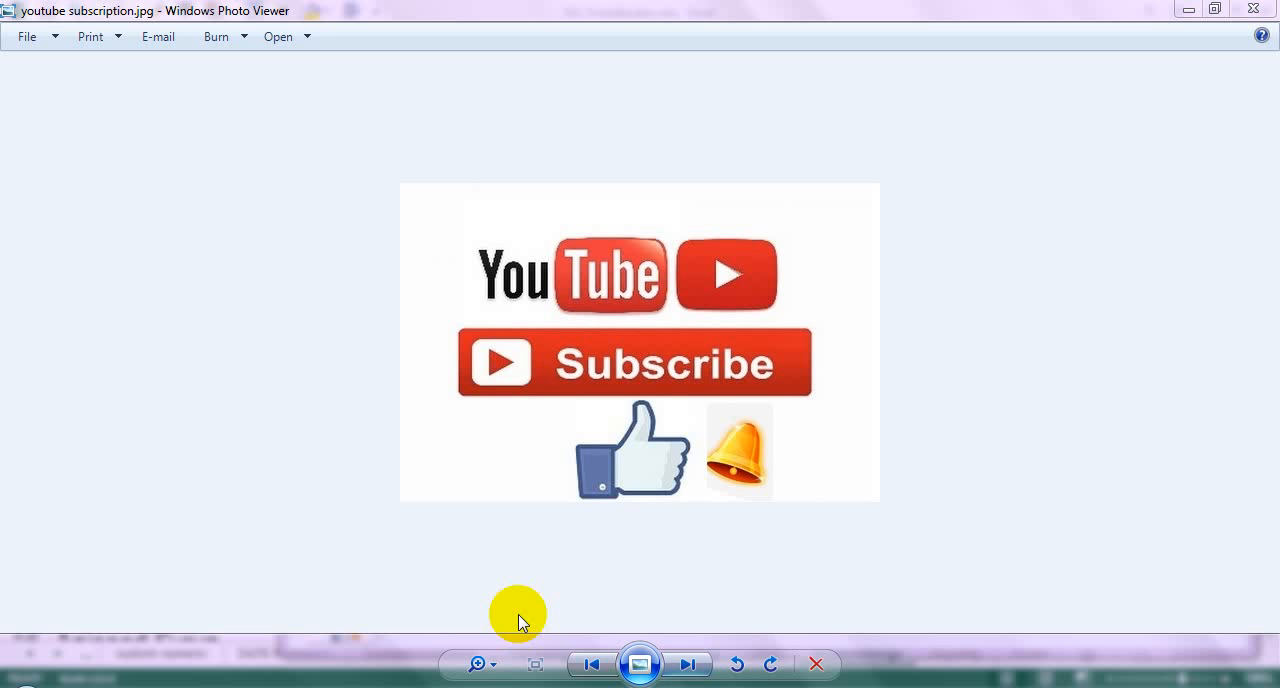
Step: Switch to Windows Photo Viewer and zoom in slightly on the image youtube subscription.jpg
left_click(484, 664)
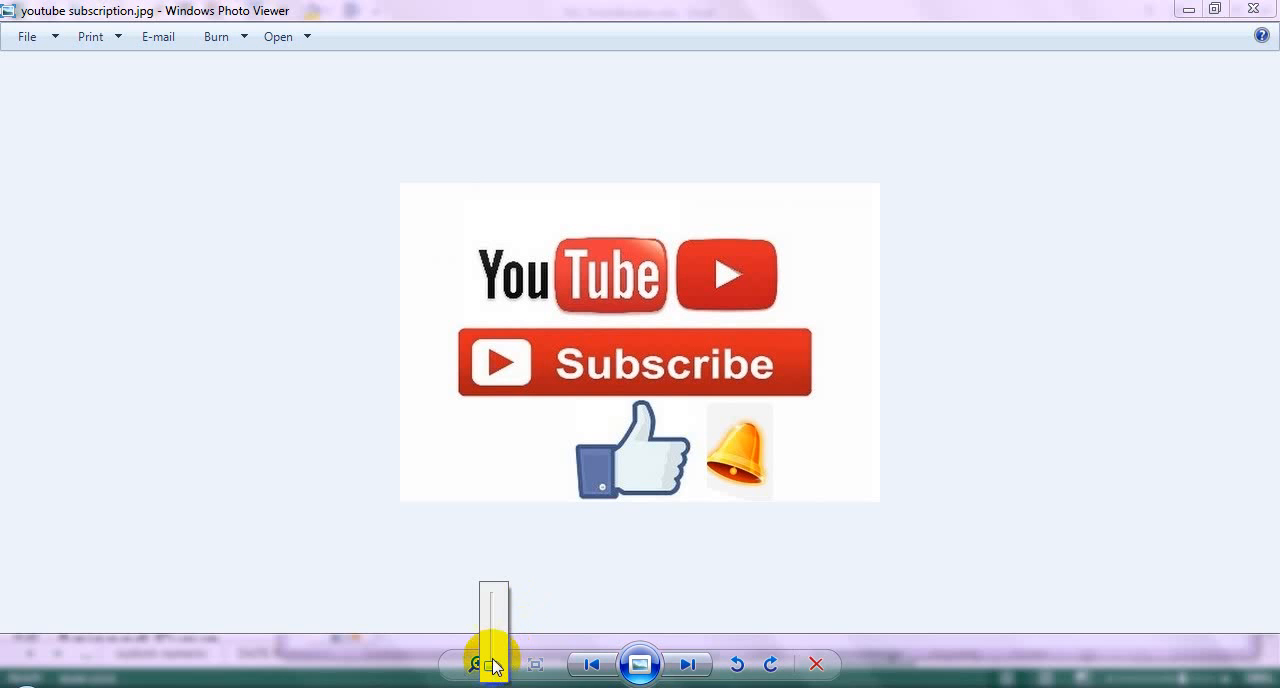
mouse_move(491, 662)
left_mouse_down()
mouse_move(491, 591)
mouse_move(494, 660)
left_mouse_up()
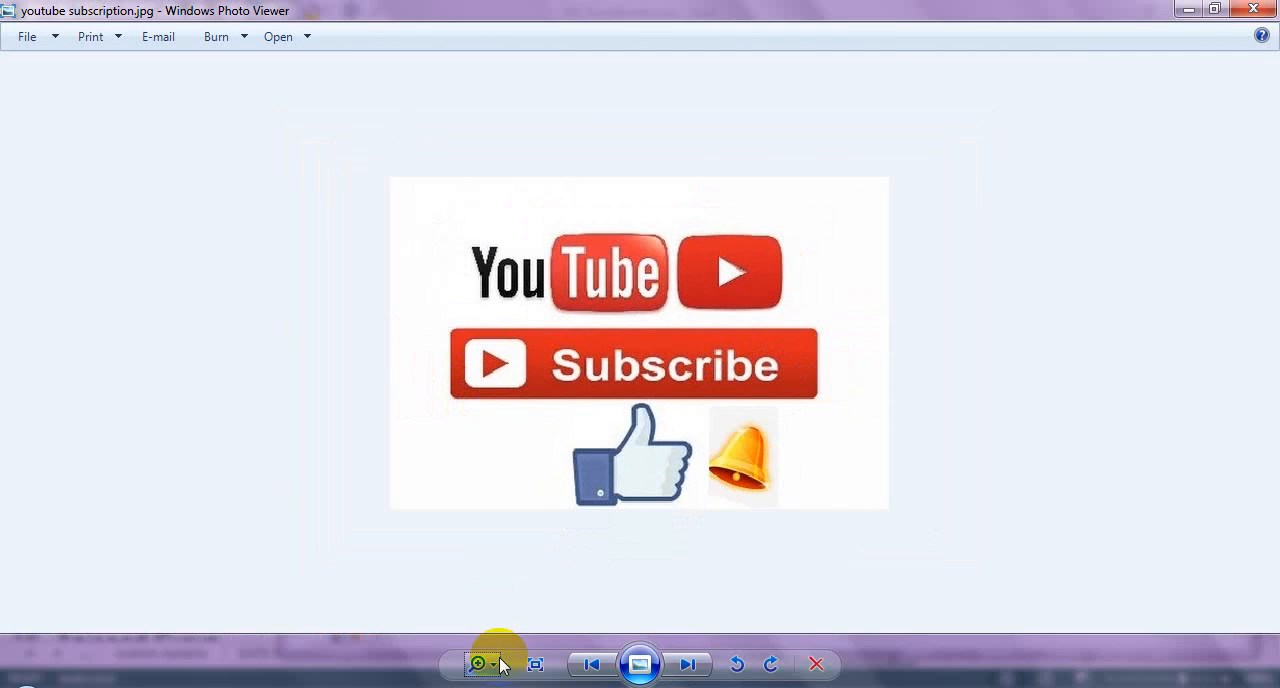